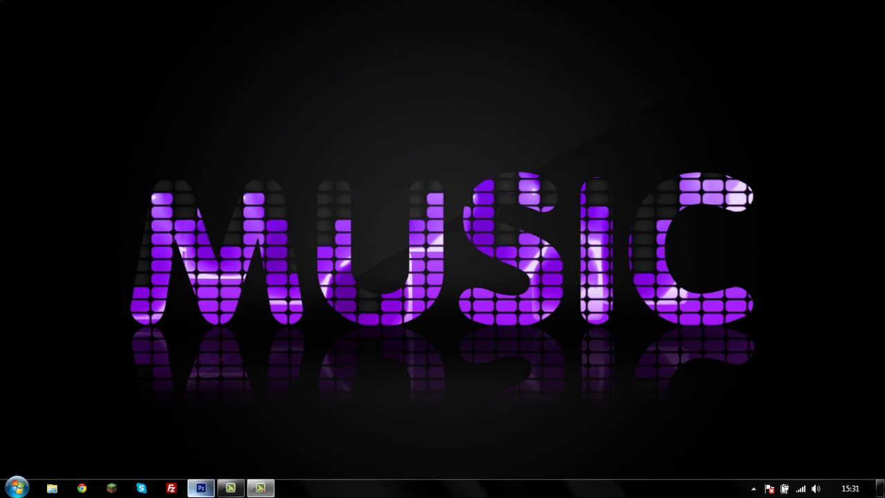
Step: Restore the Photoshop window showing the Music EQ Wallpaper design
click(201, 488)
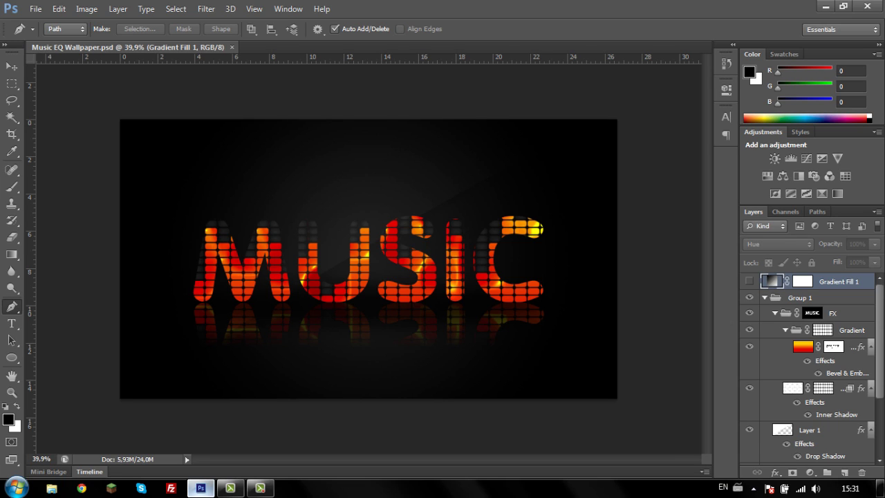
Step: Create a new 1920 × 1080 px document at 72 ppi
click(35, 9)
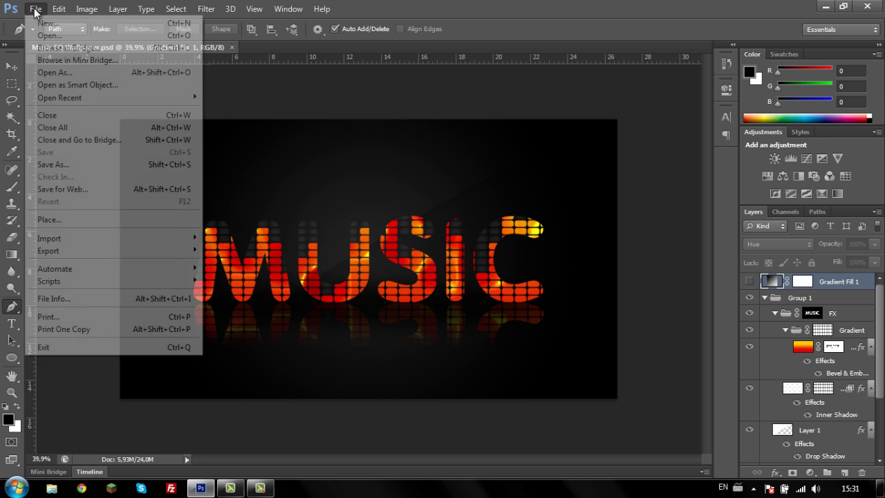
click(40, 23)
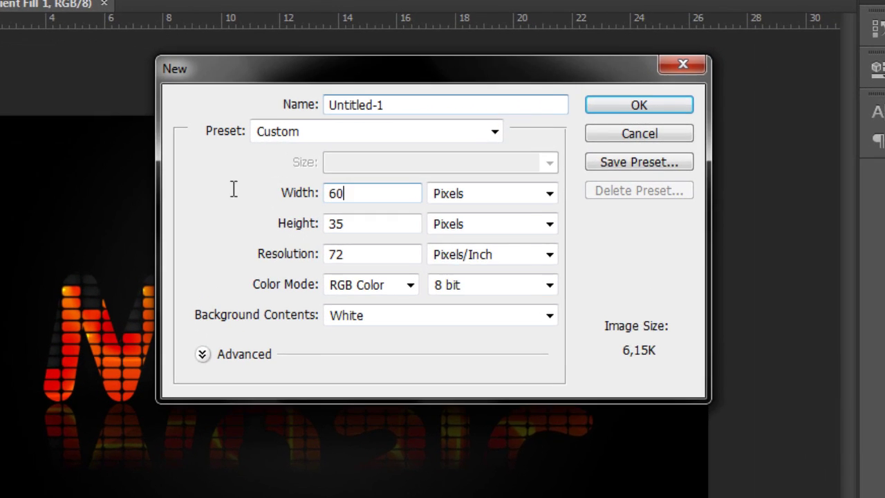
text(12)
key(BackSpace)
text(92)
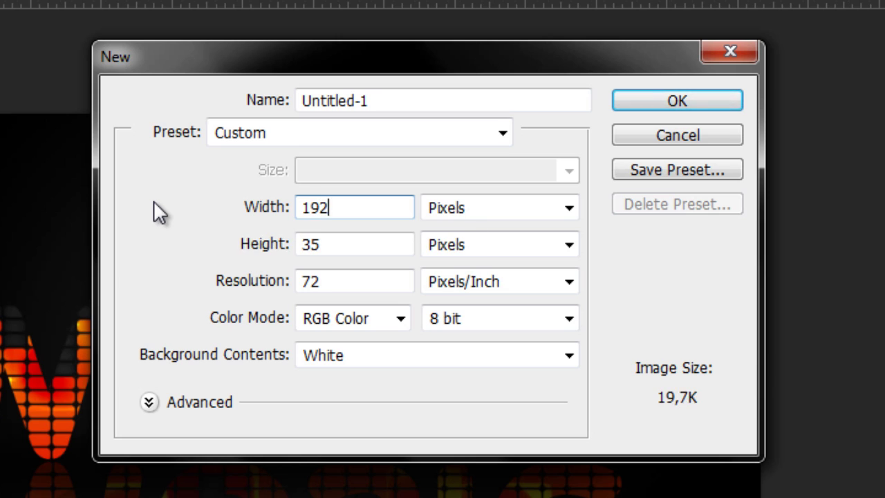
text(0)
key(Tab)
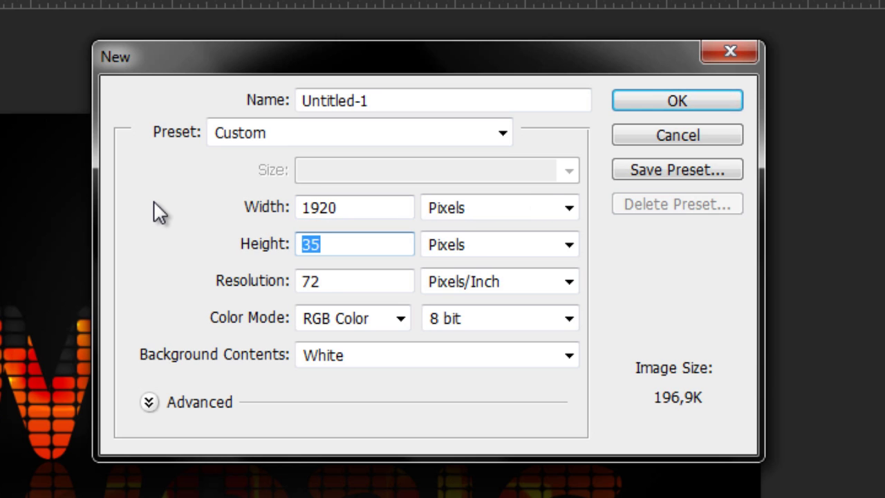
text(1080)
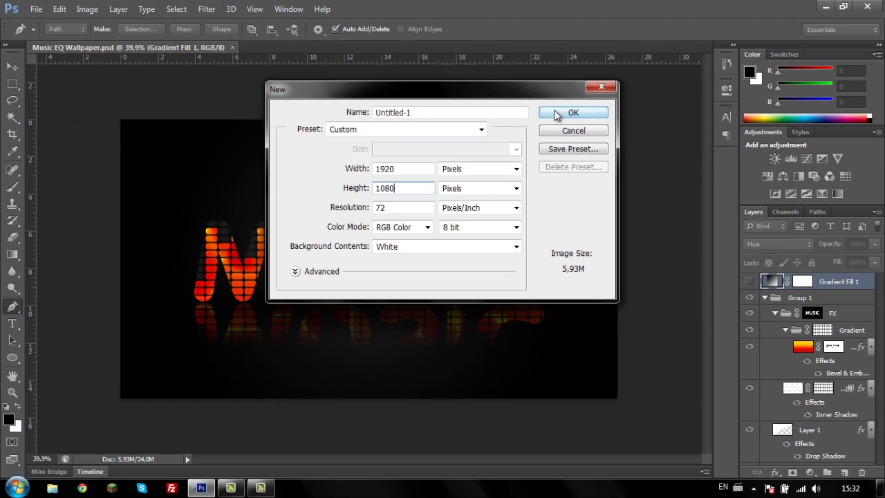
click(561, 112)
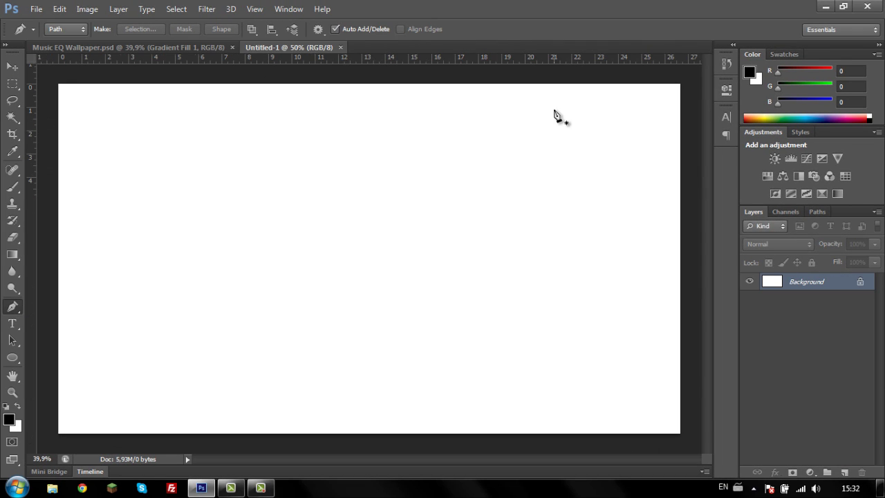
Step: Convert the Background into Layer 0 and fill the canvas with black using the Paint Bucket
double_click(830, 281)
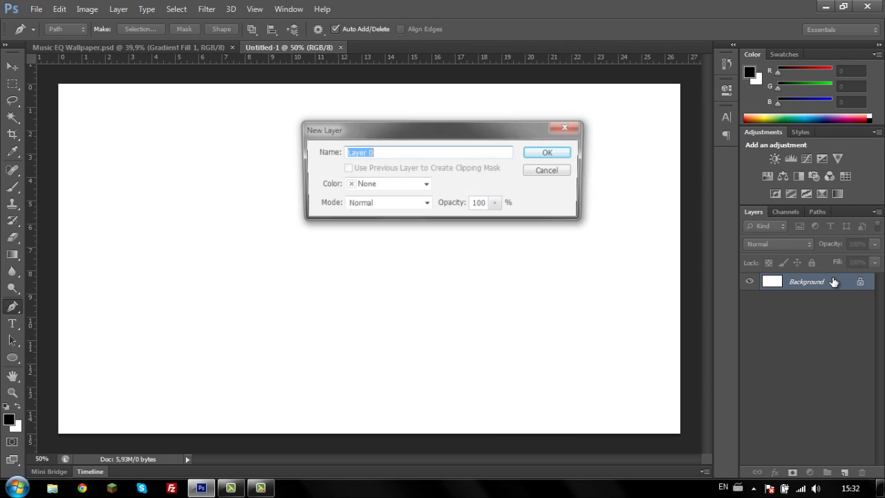
click(553, 157)
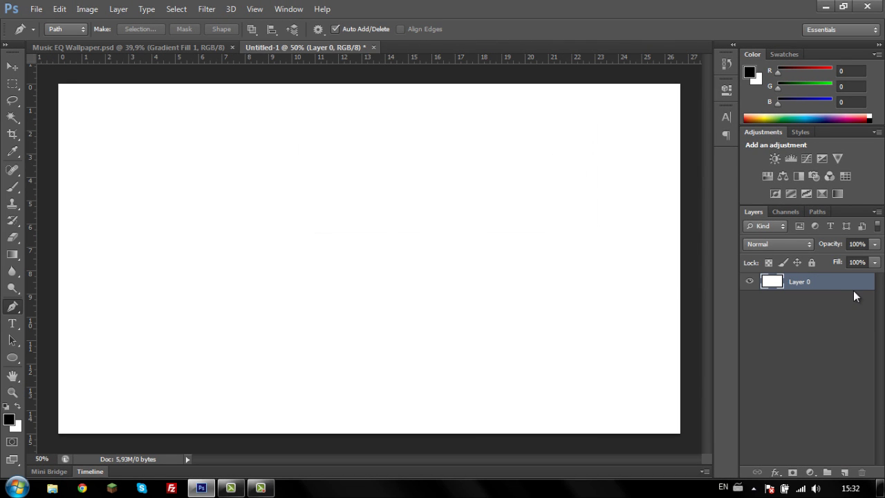
key(g)
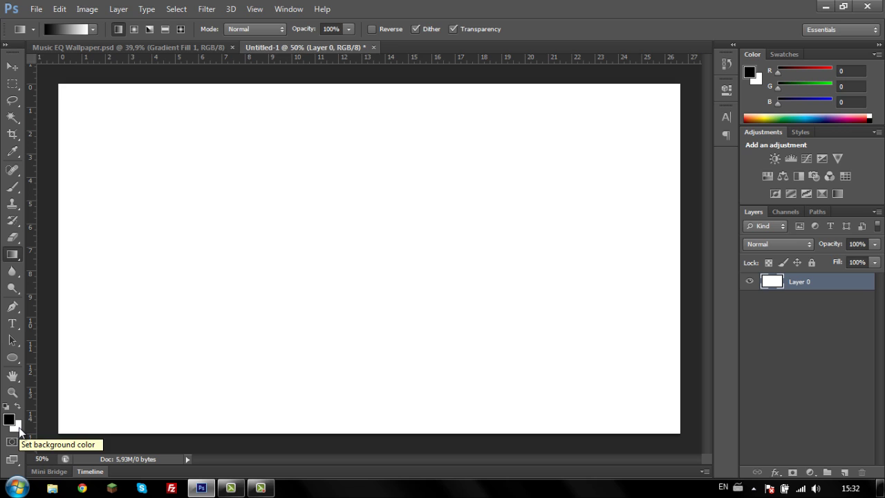
right_click(11, 253)
click(55, 264)
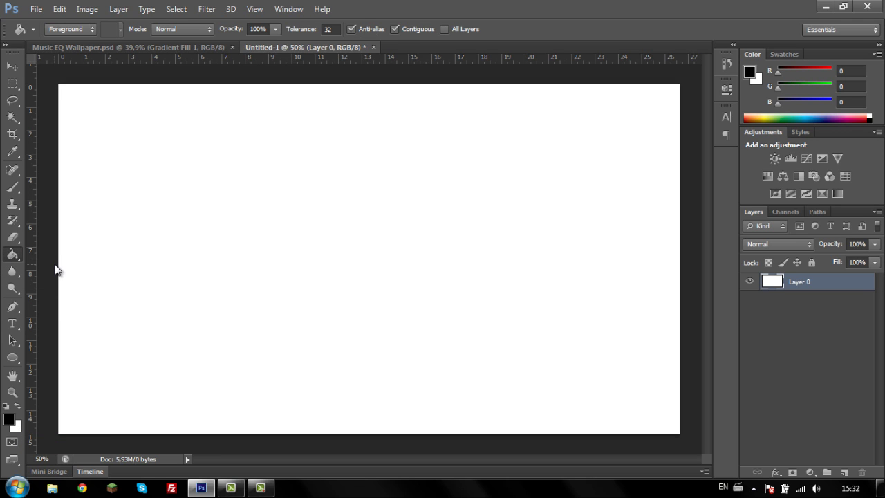
click(192, 253)
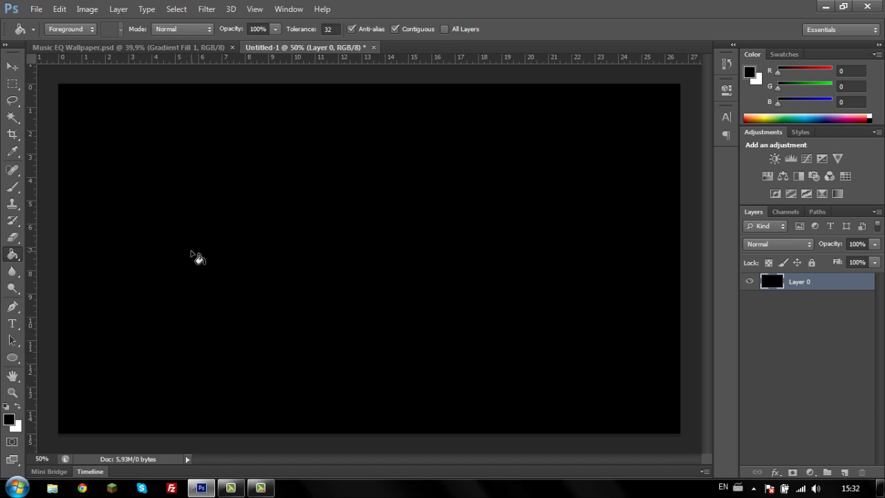
key(t)
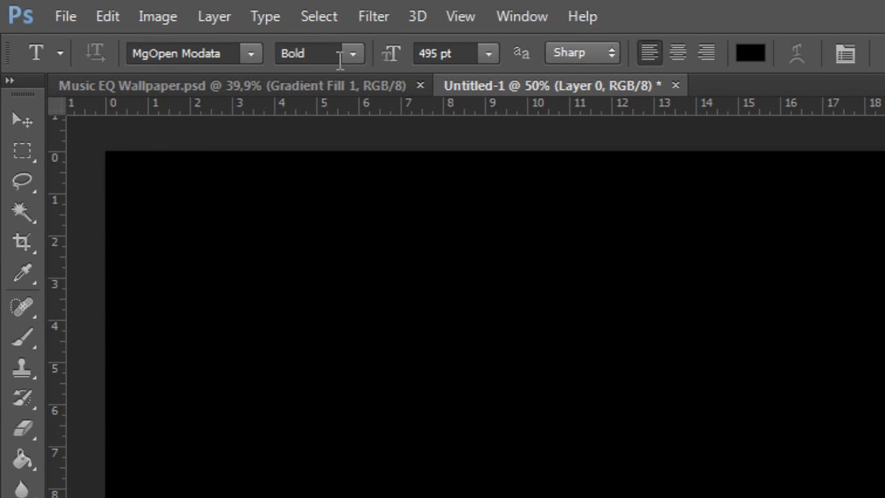
Step: Set the Type tool to MgOpen Modata Bold at 200 pt
click(216, 34)
click(351, 56)
key(i)
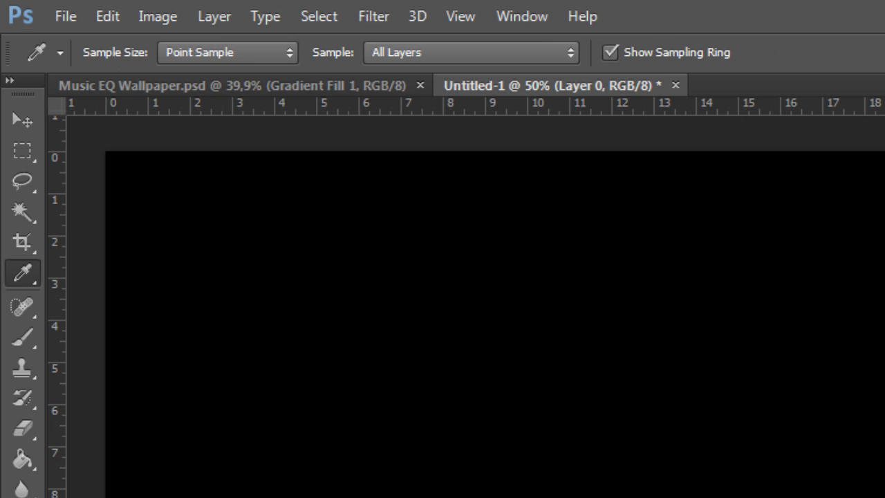
key(t)
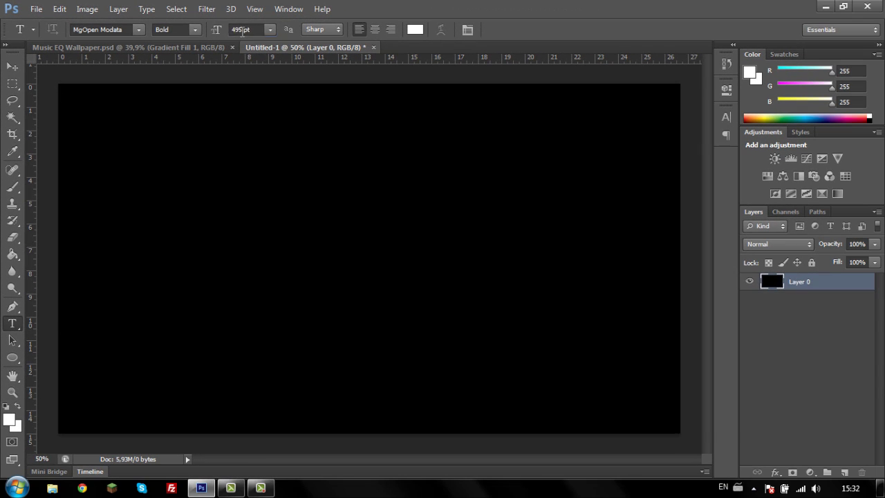
double_click(241, 31)
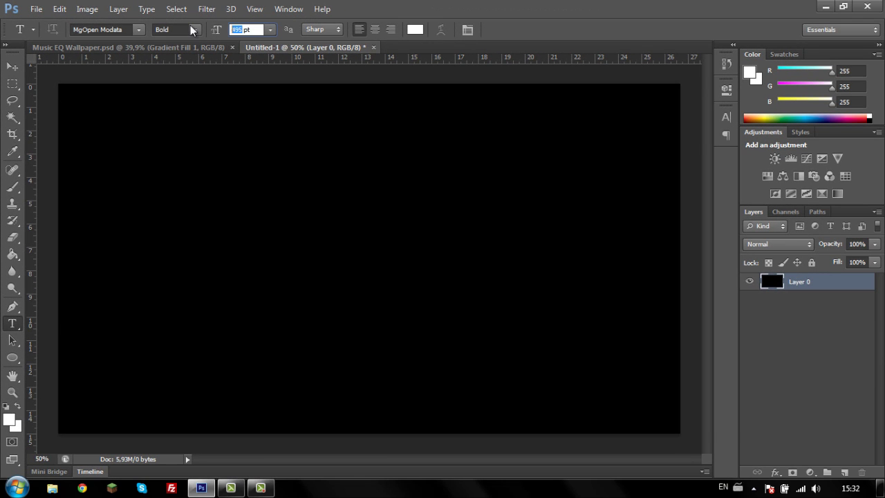
text(200)
Step: Type 'MUSIC FM' on the black canvas and select all of it
click(228, 173)
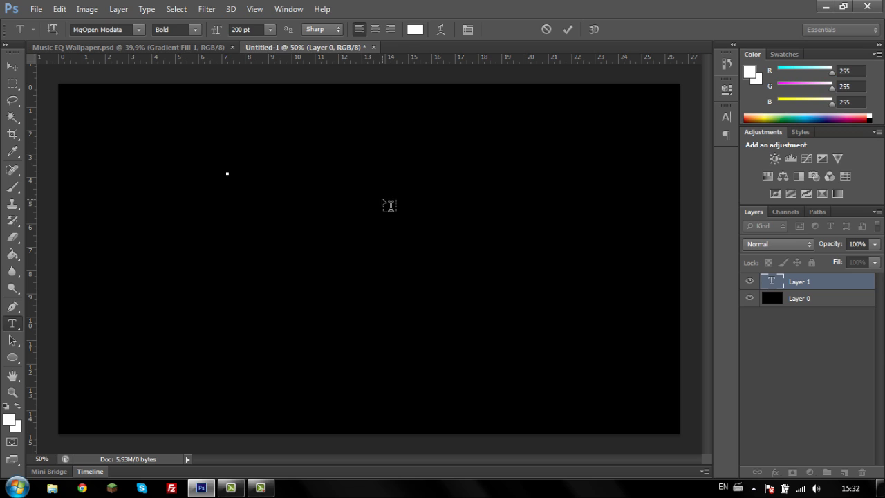
text(GRIC)
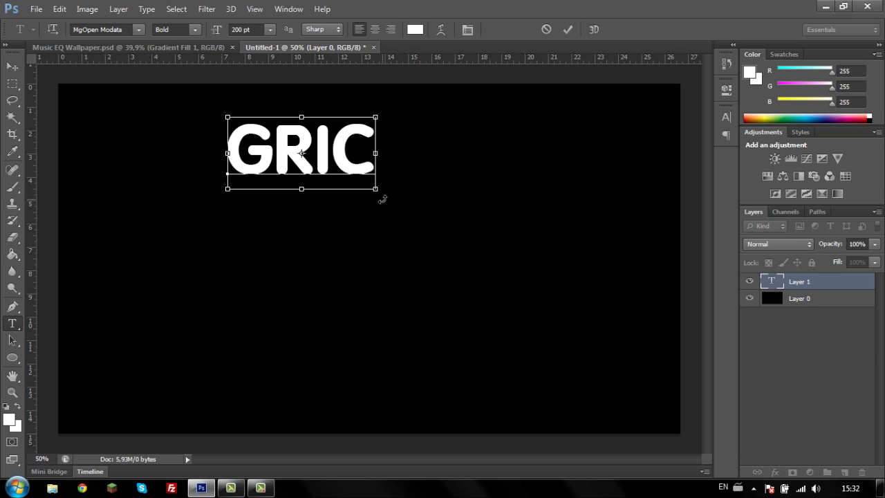
key(ctrl+a)
text(MUSIC)
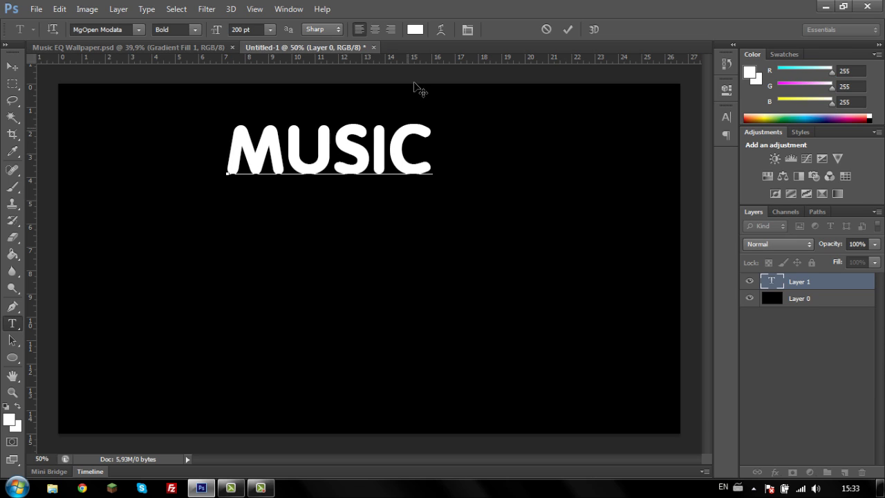
text(   FM)
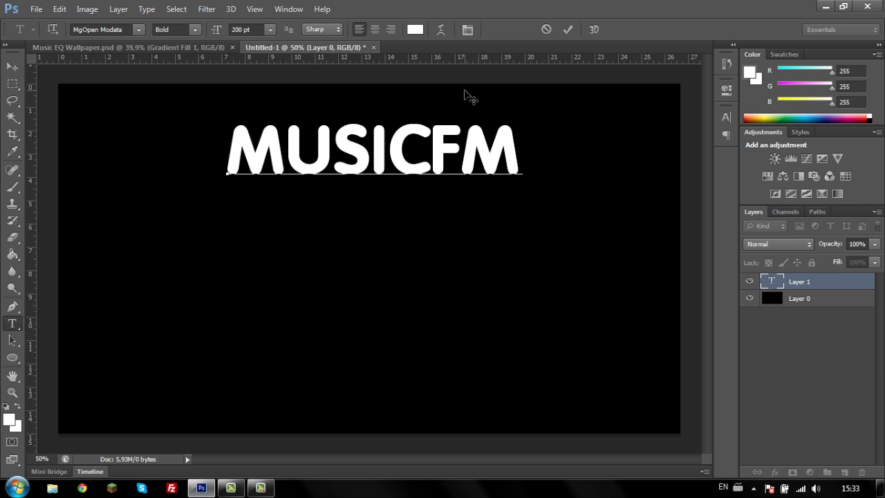
key(ctrl+a)
Step: Enlarge the MUSICFM text, move it centre-left and tighten its tracking
drag(217, 32, 290, 48)
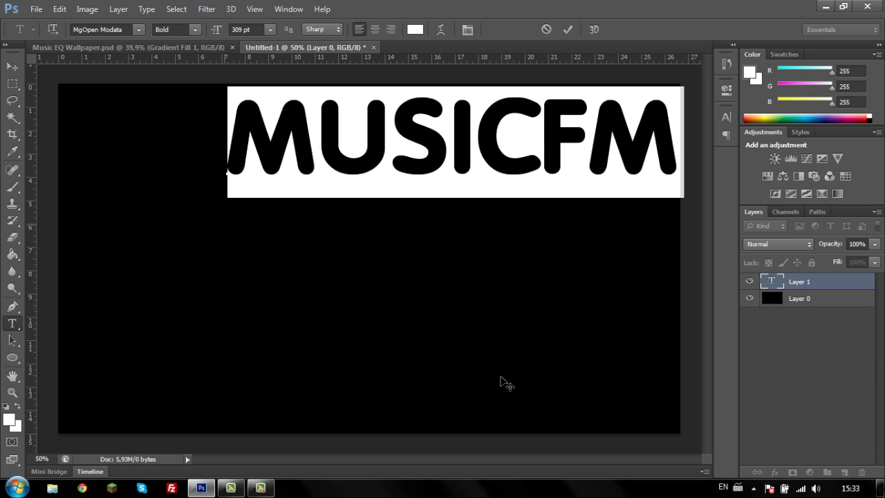
click(730, 120)
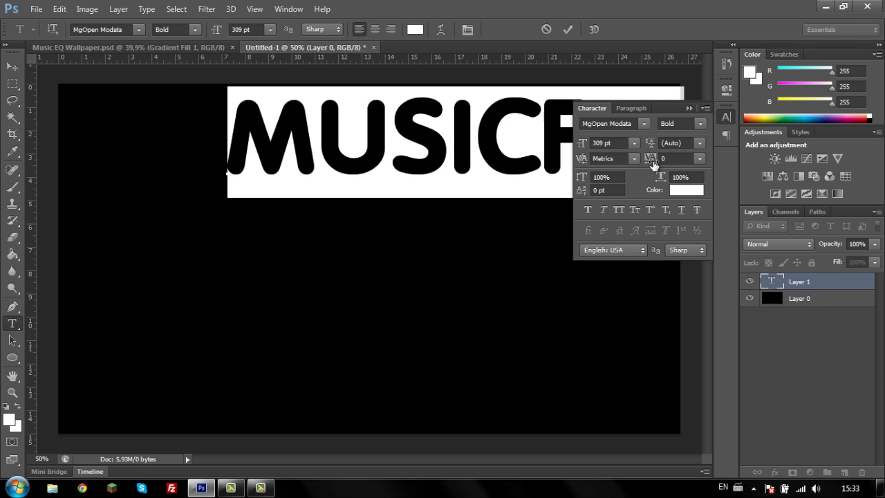
drag(653, 165, 652, 164)
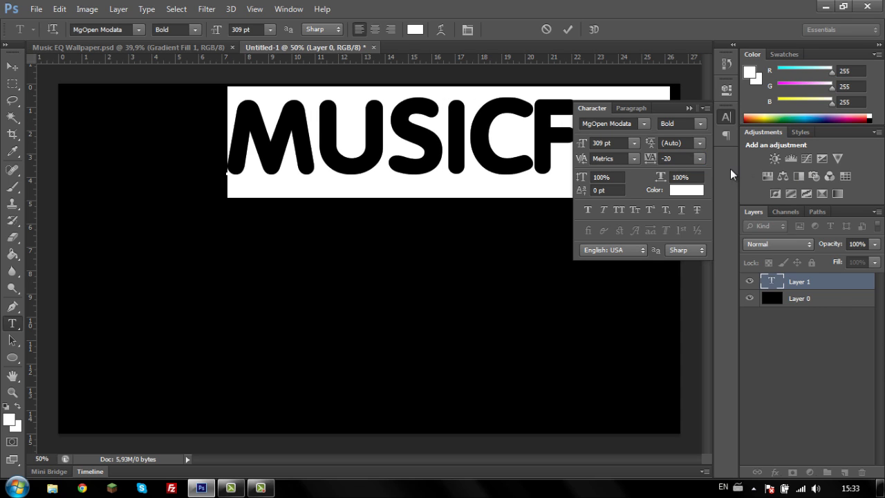
drag(429, 245, 293, 312)
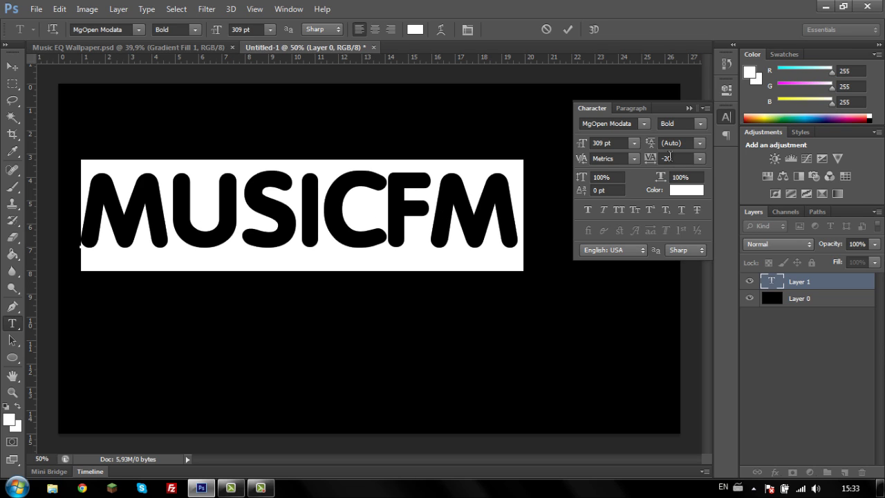
click(676, 159)
key(BackSpace)
text(1)
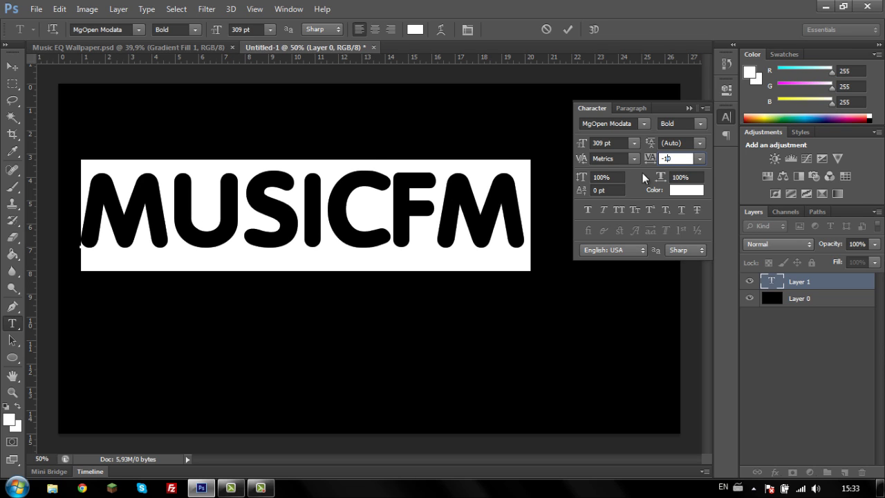
Step: Set kerning to -20 at the caret and -30 between U and S
click(174, 217)
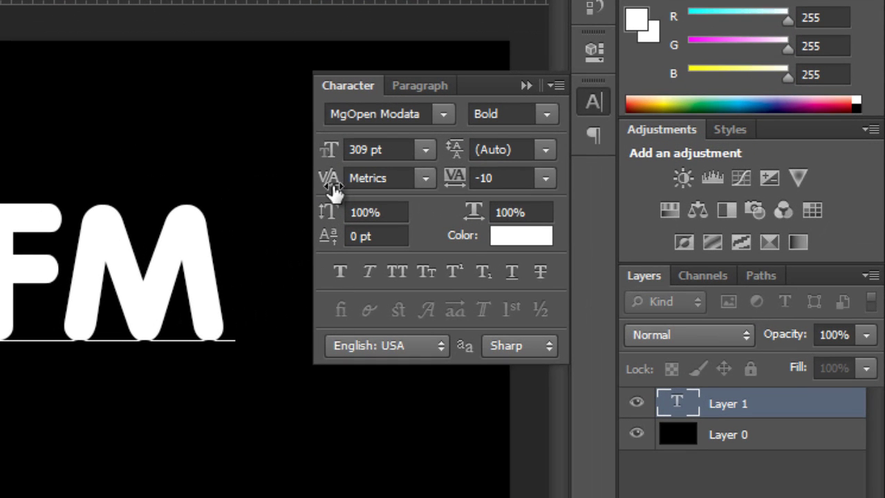
drag(336, 192, 329, 194)
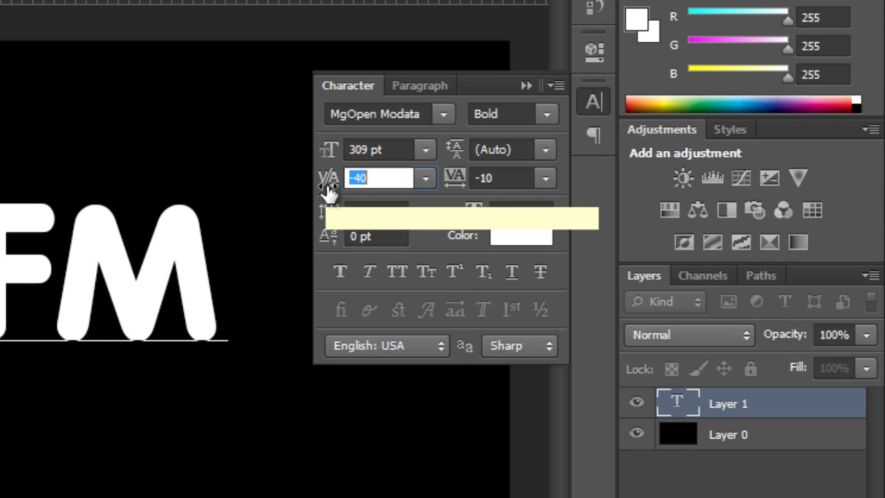
click(425, 178)
click(373, 193)
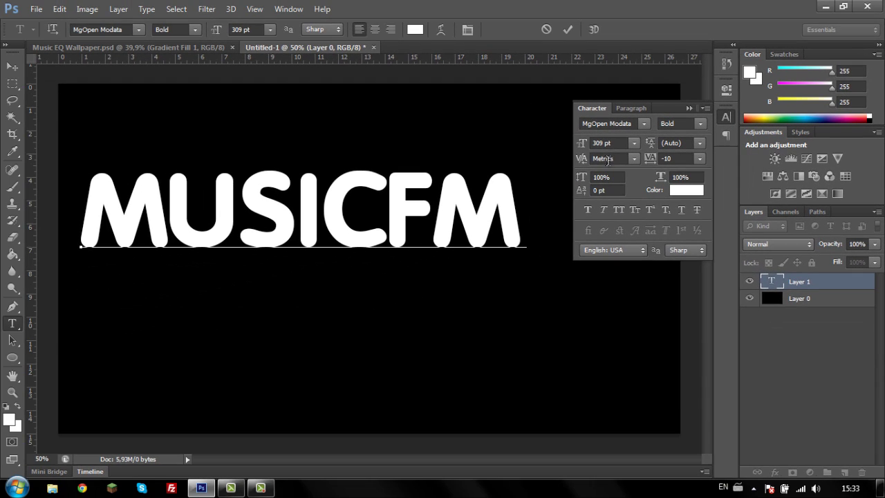
click(583, 159)
text(-20)
key(Return)
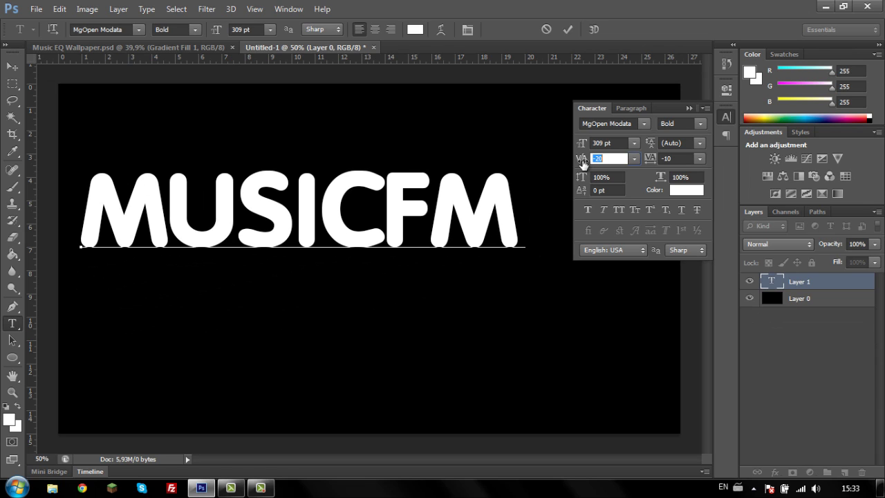
text(-30)
key(Return)
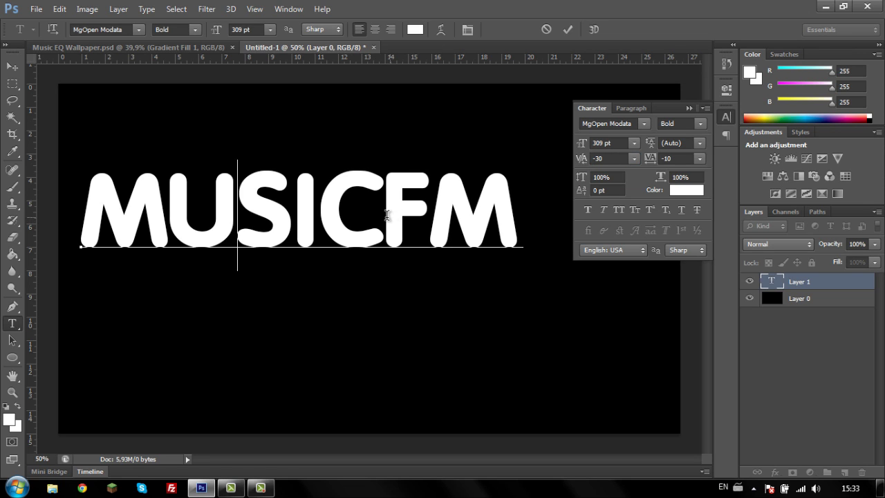
Step: Kern C and F to -10 and tighten the M–U pair
click(386, 216)
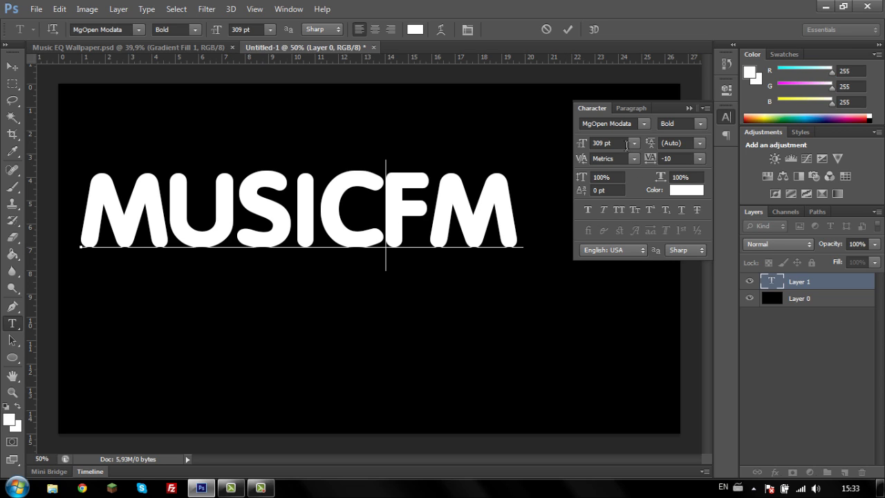
click(586, 157)
text(-10)
drag(586, 157, 591, 158)
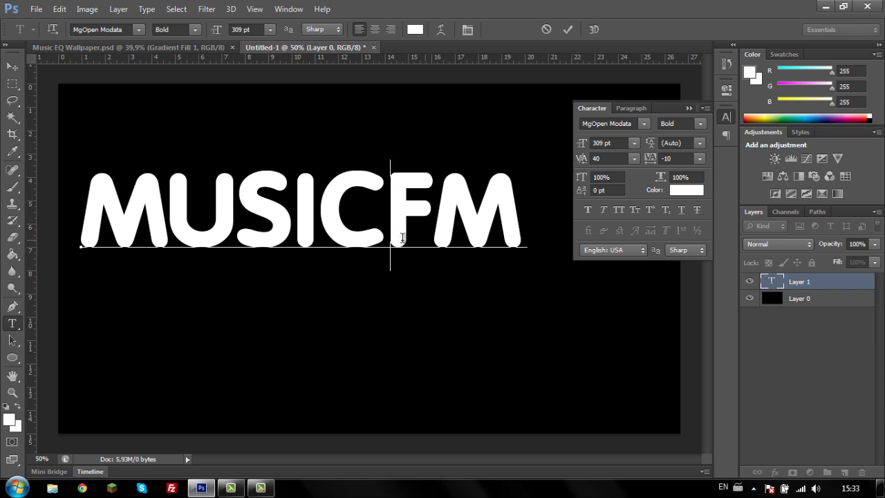
click(173, 214)
drag(585, 158, 582, 161)
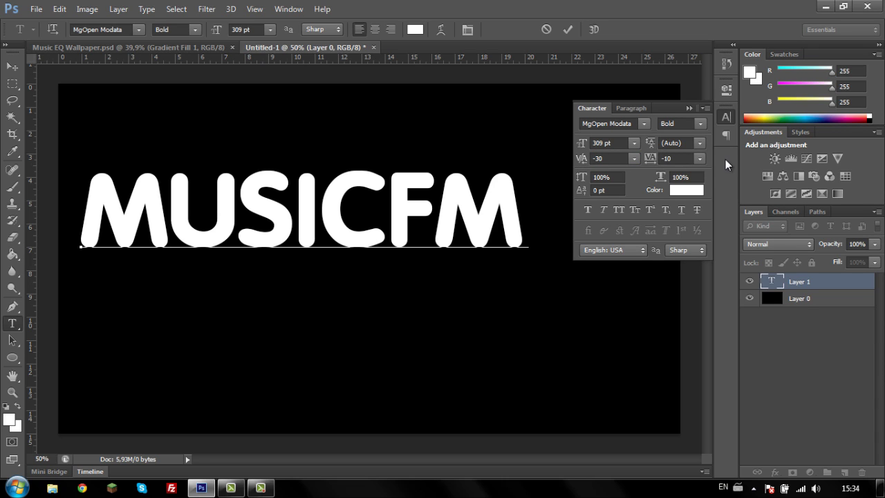
click(724, 119)
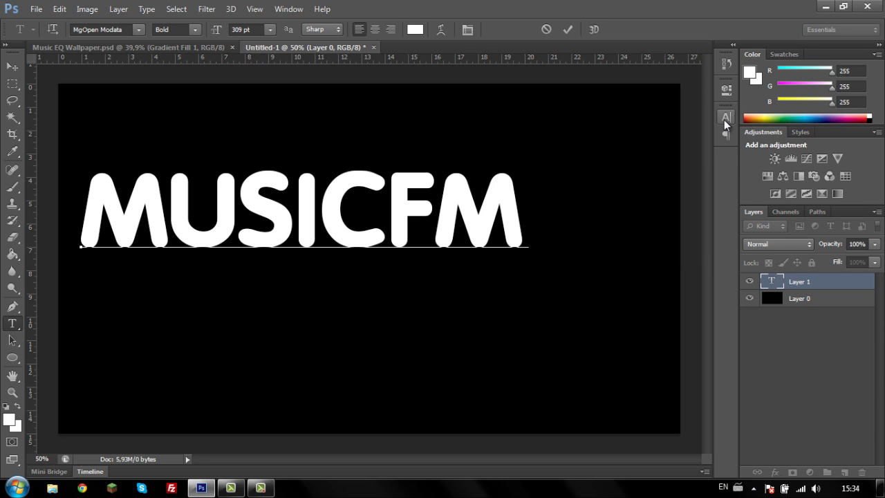
Step: Commit the text and centre it horizontally and vertically on the canvas
click(567, 29)
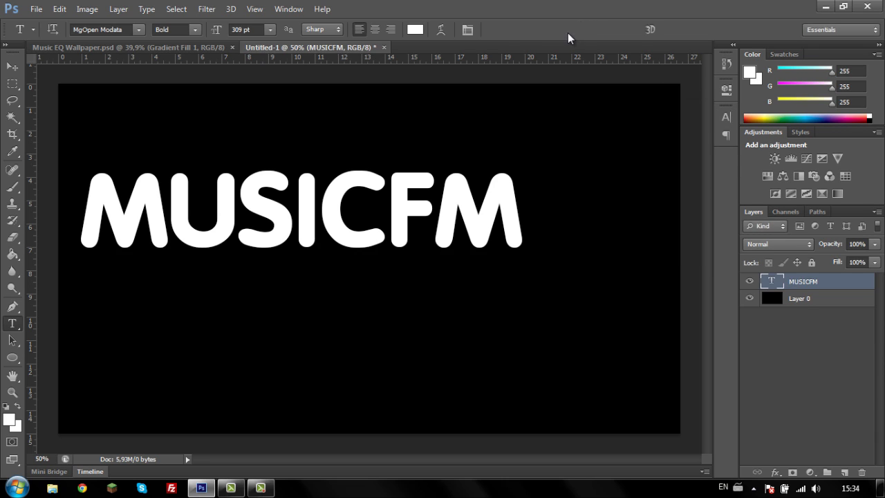
key(ctrl+a)
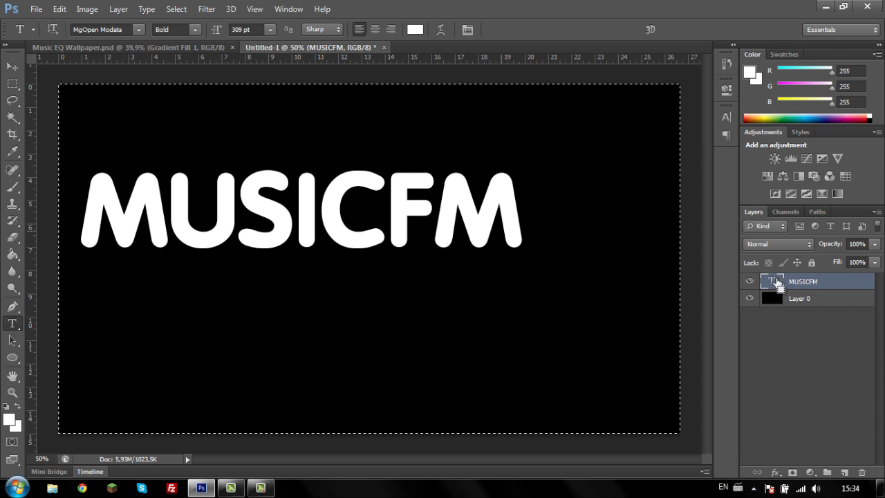
click(12, 66)
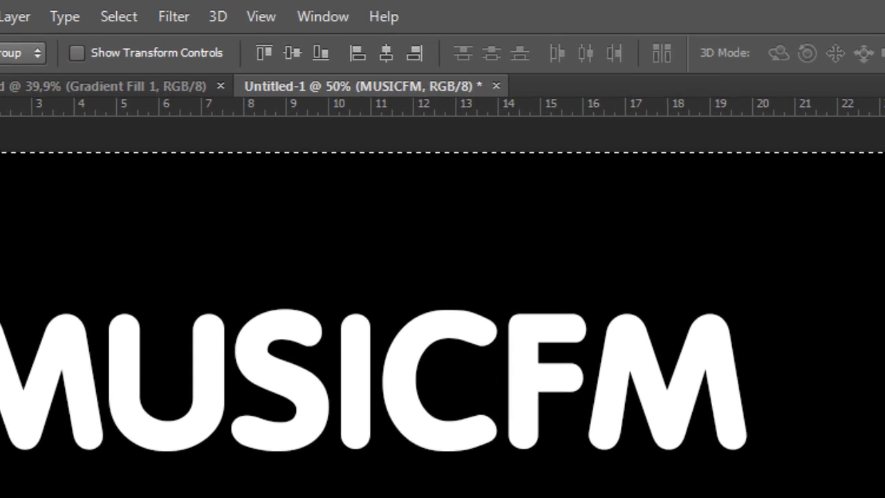
click(510, 116)
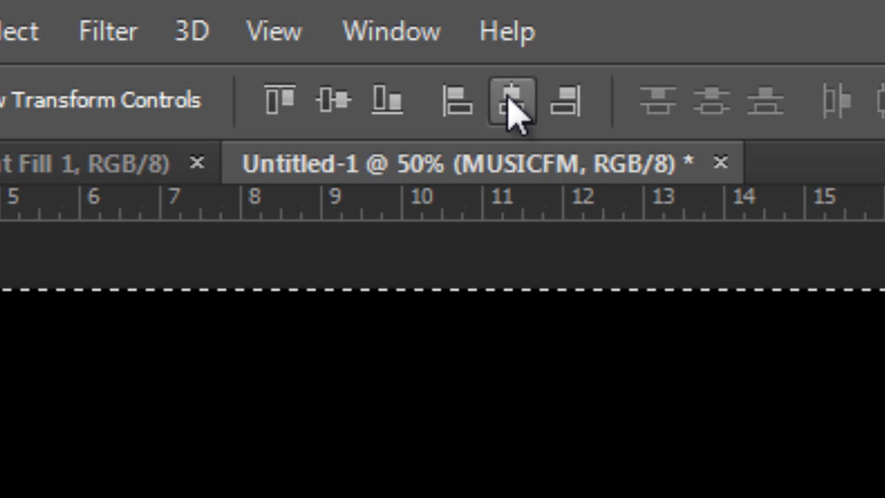
click(334, 102)
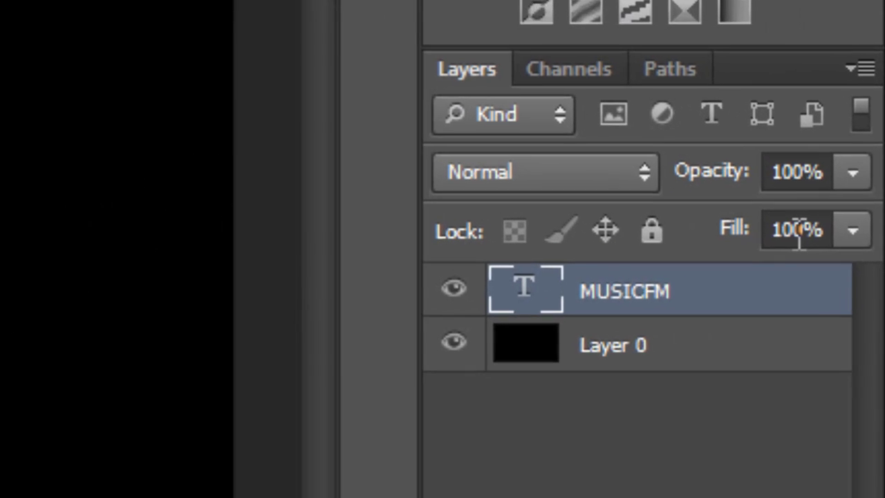
Step: Set the text layer's Fill to 50% and compare with the wallpaper reference
click(842, 266)
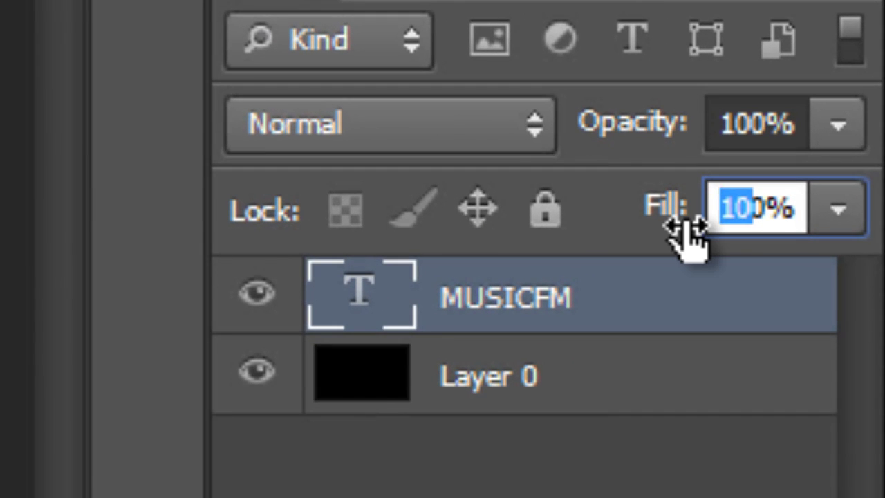
text(50)
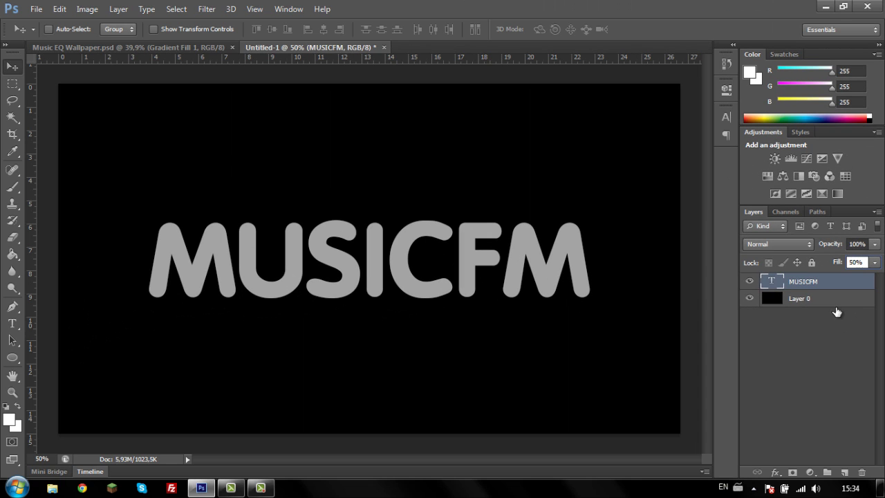
click(834, 306)
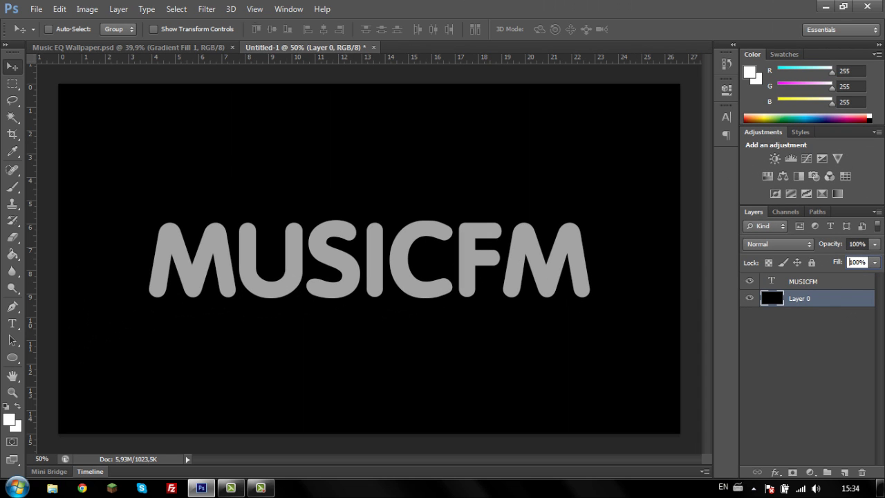
click(204, 48)
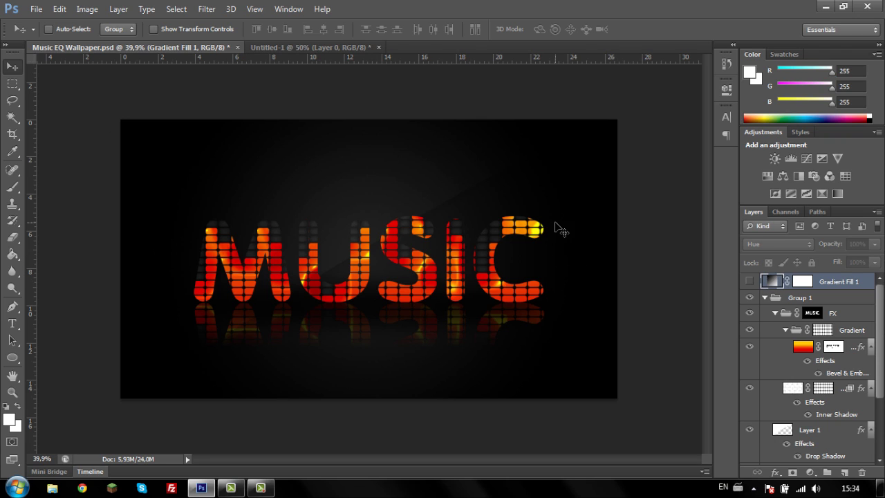
click(280, 47)
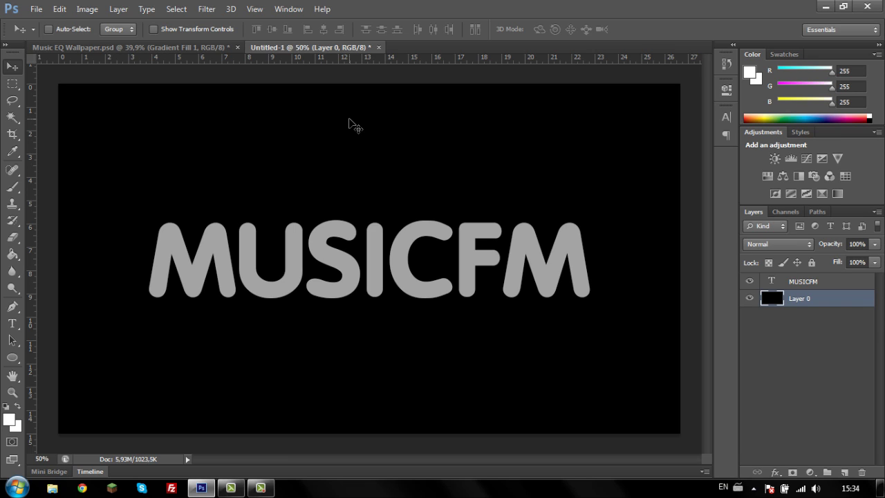
Step: Create a new 60 × 35 px document with a white background
click(36, 9)
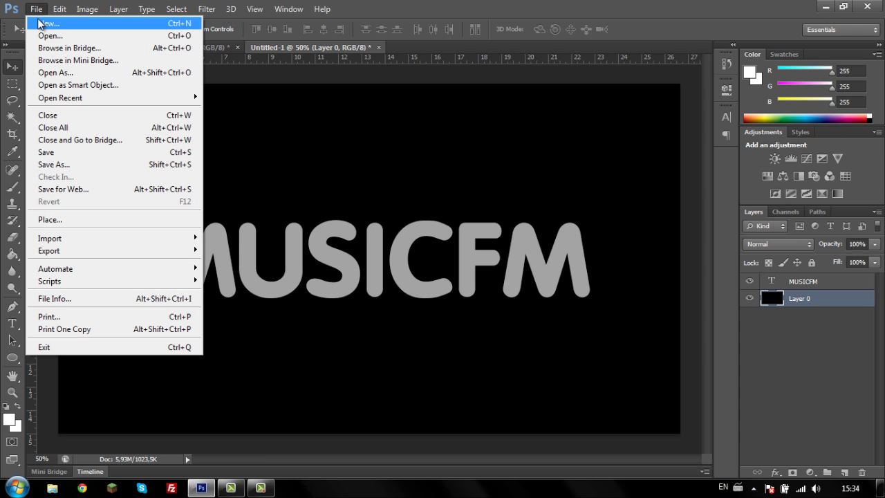
click(40, 24)
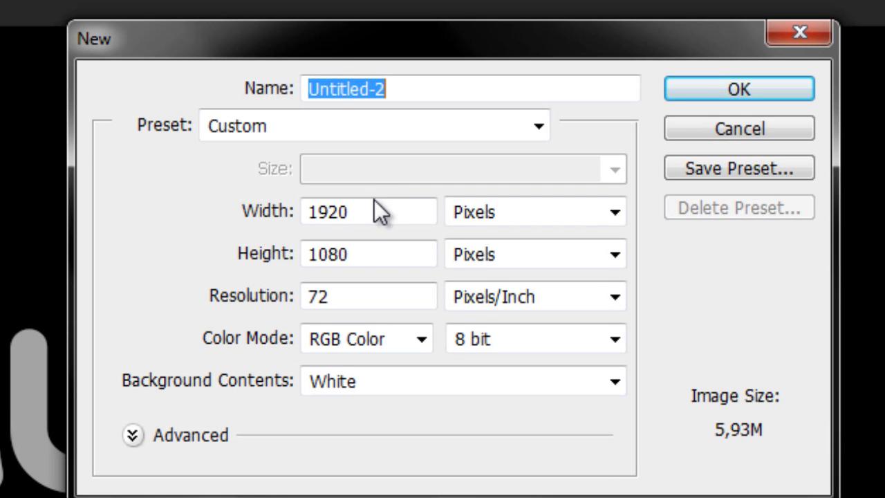
click(374, 202)
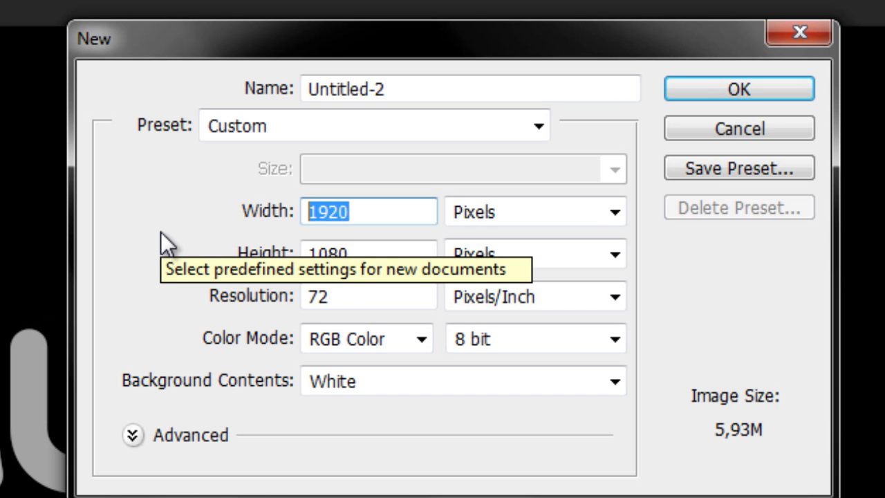
text(60)
key(Tab)
key(Tab)
text(3)
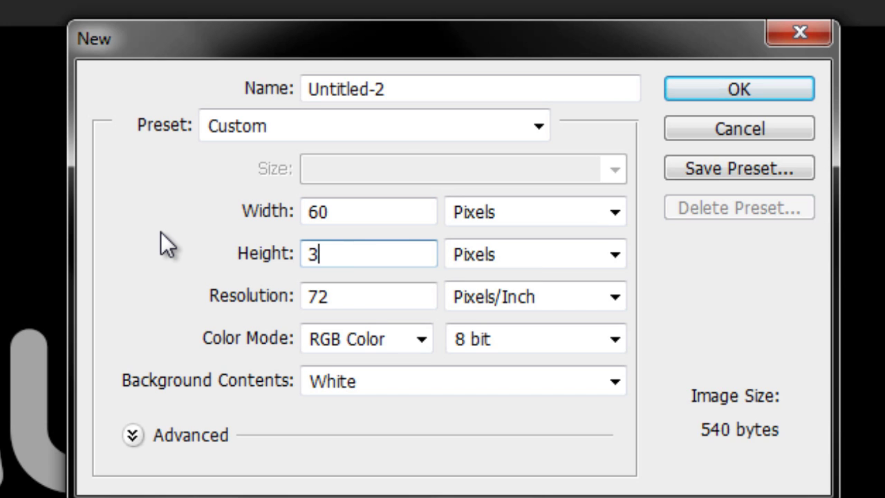
text(5)
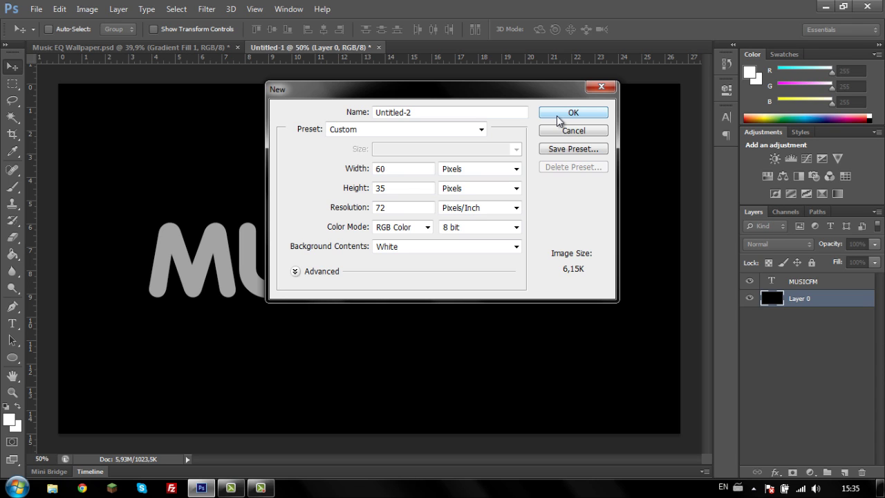
click(557, 114)
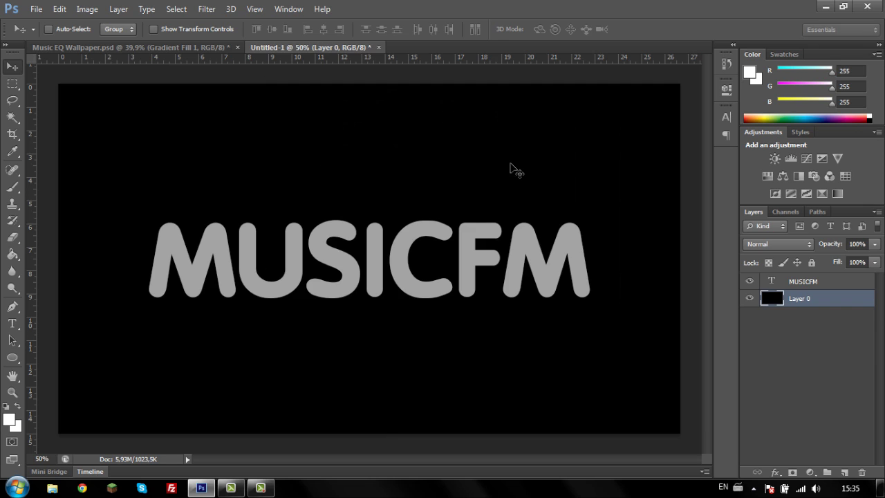
Step: Zoom the 60 × 35 canvas to about 881% and review the Preferences dialog
scroll(364, 261, up, 5)
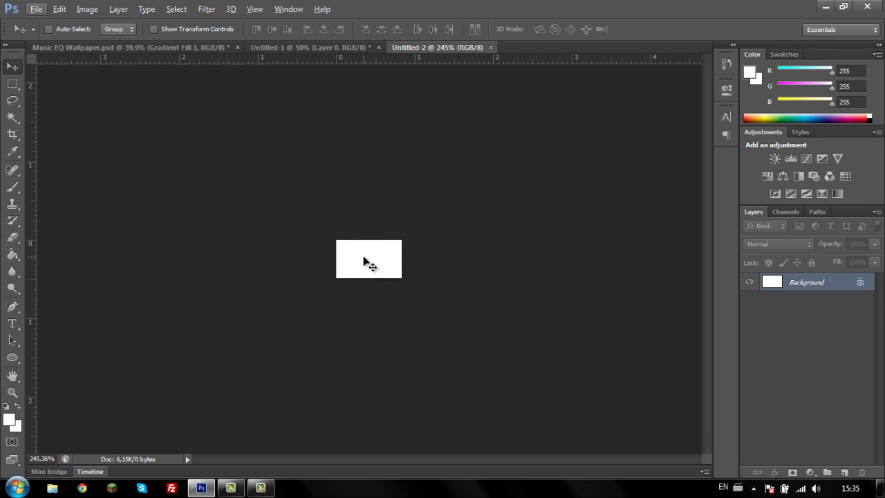
scroll(364, 261, up, 2)
scroll(364, 262, up, 2)
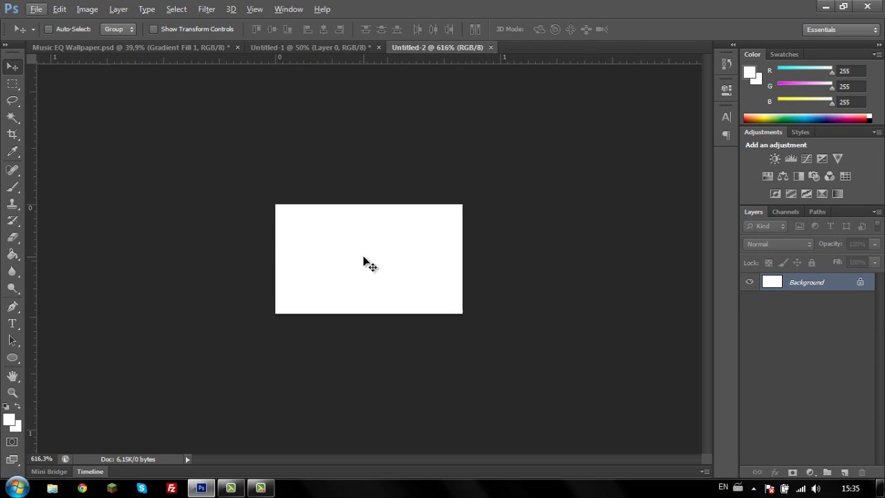
scroll(364, 261, up, 2)
scroll(364, 262, up, 1)
scroll(365, 261, up, 1)
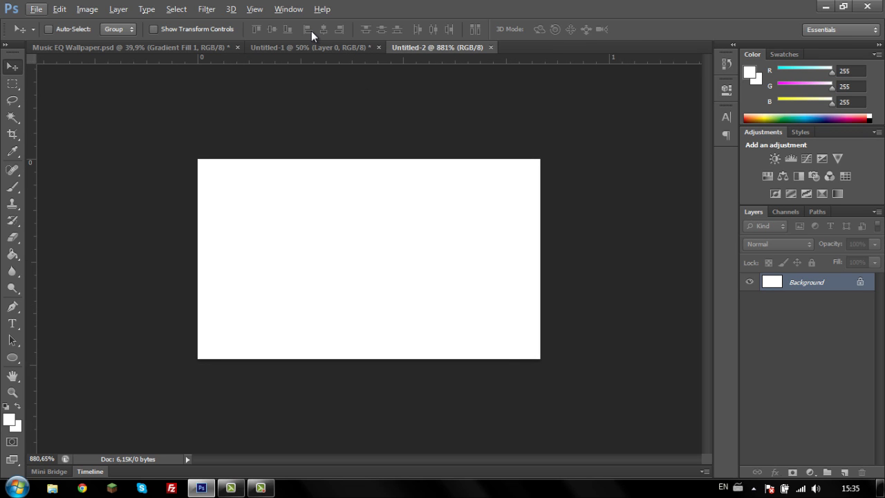
key(ctrl+k)
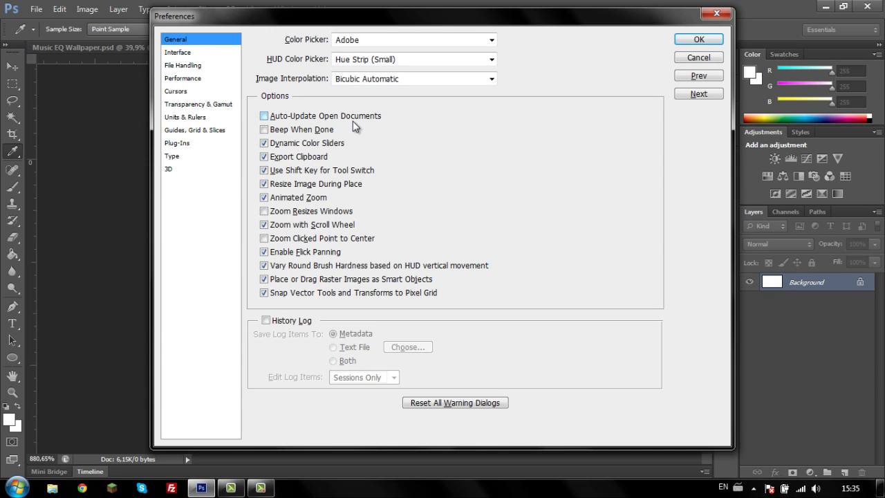
click(699, 39)
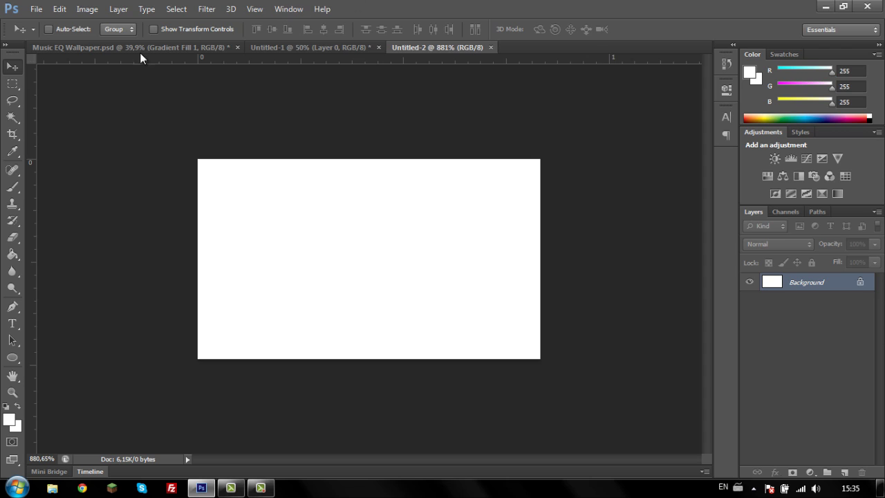
Step: Place a 55 × 30 px fixed-size marquee at the canvas's top-left corner
click(13, 84)
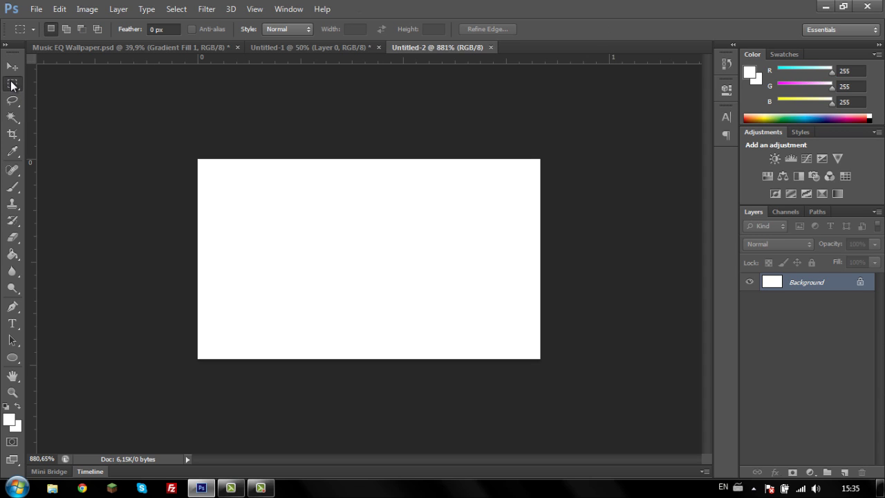
click(278, 30)
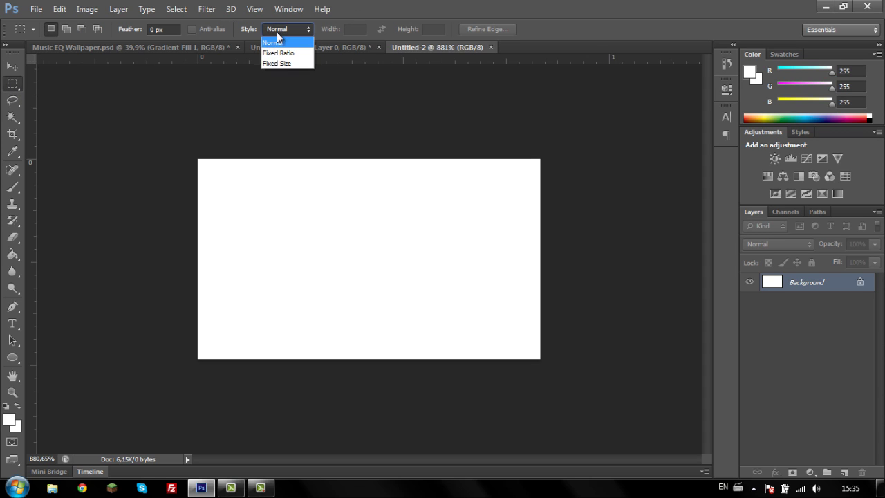
click(287, 61)
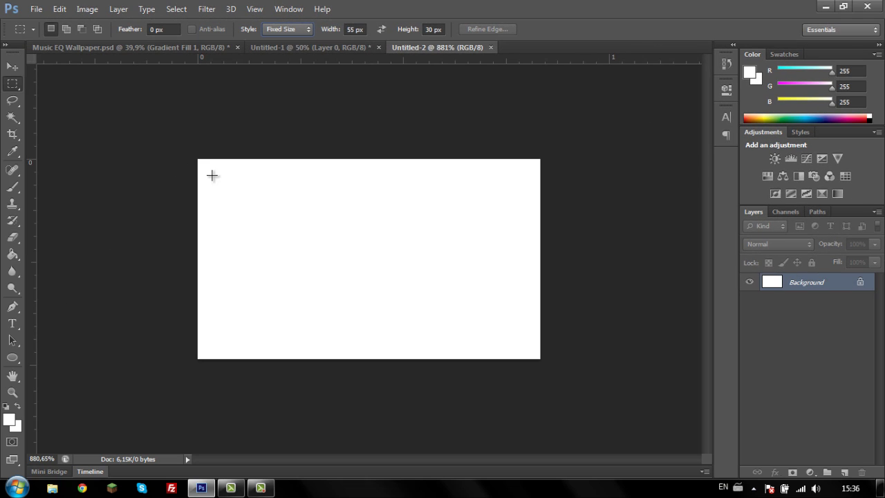
drag(215, 179, 253, 189)
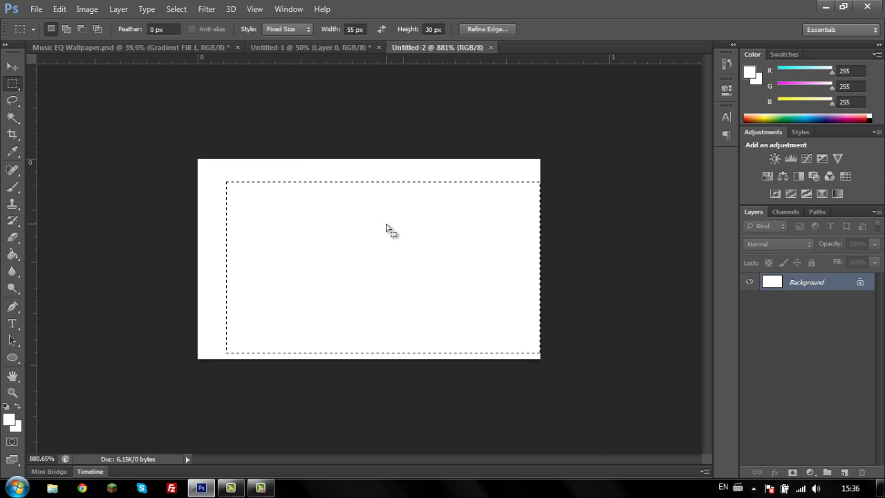
drag(387, 230, 357, 205)
Step: Add guides at the canvas top and left edges and the selection's bottom and right edges
drag(266, 59, 278, 155)
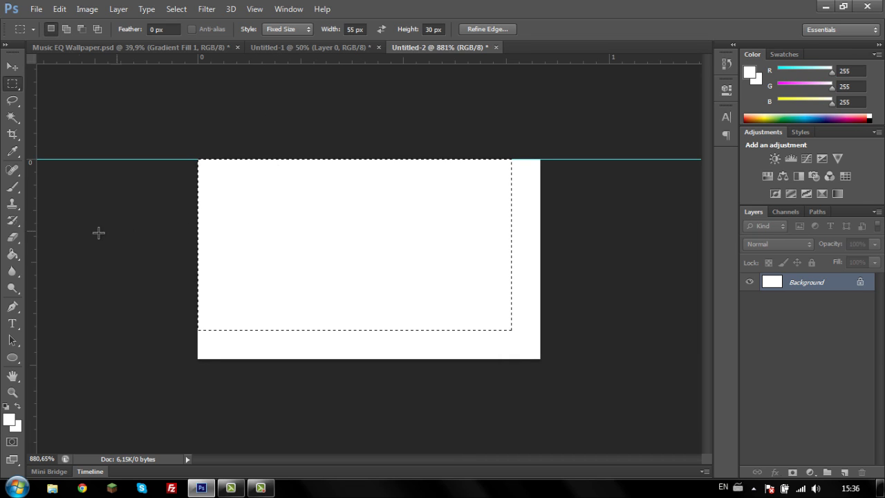
drag(33, 257, 198, 255)
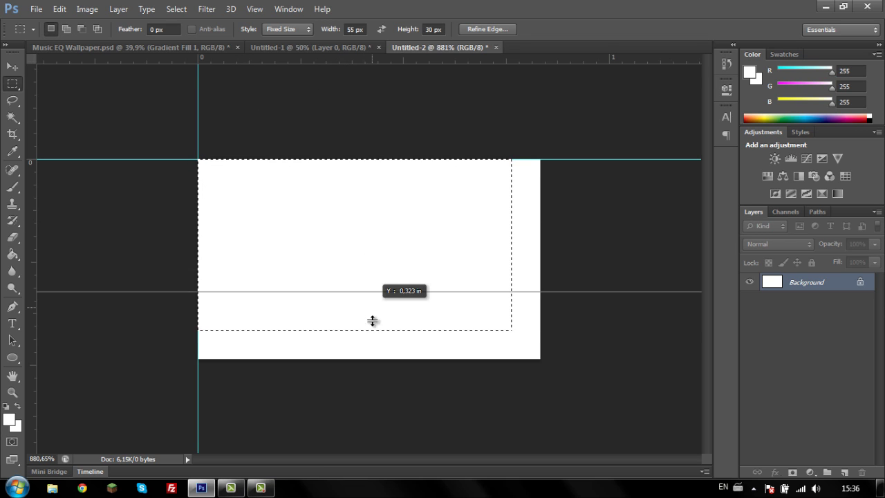
drag(337, 58, 374, 331)
drag(30, 247, 506, 295)
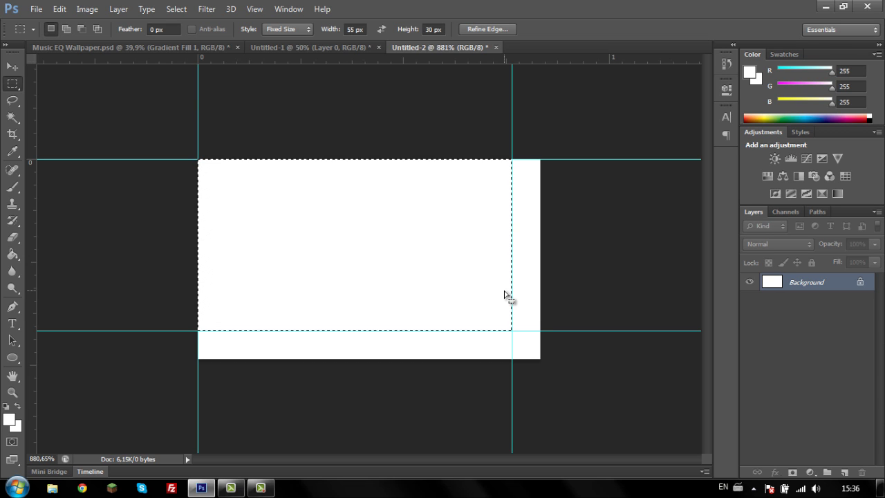
Step: Draw a white 10 px-radius rounded rectangle filling the guide box
right_click(12, 357)
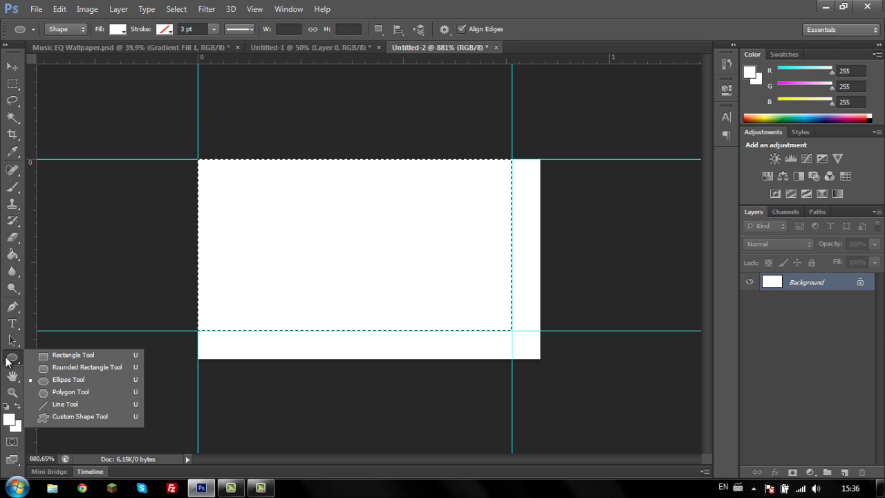
click(73, 367)
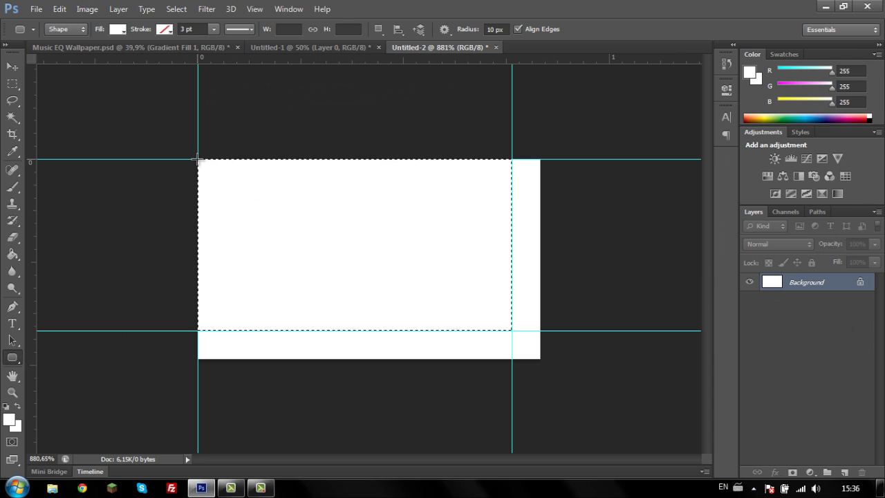
drag(203, 167, 512, 330)
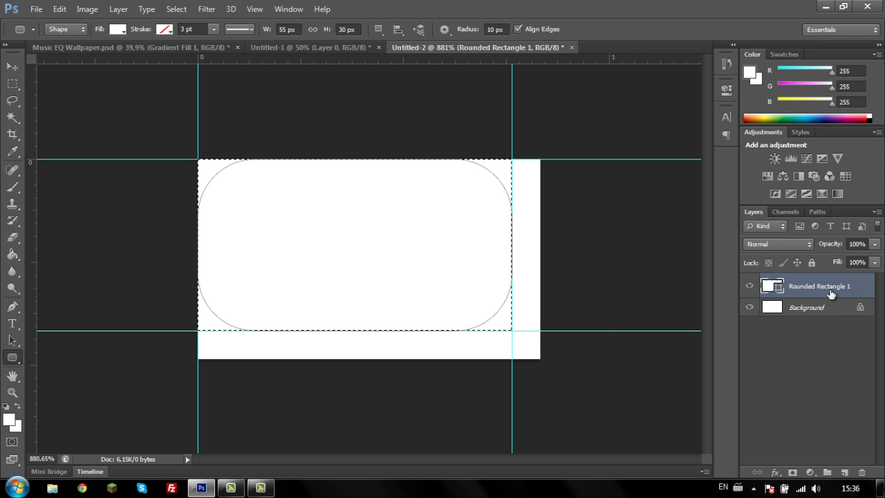
Step: Convert the Background to Layer 0, hide it, and deselect
double_click(840, 316)
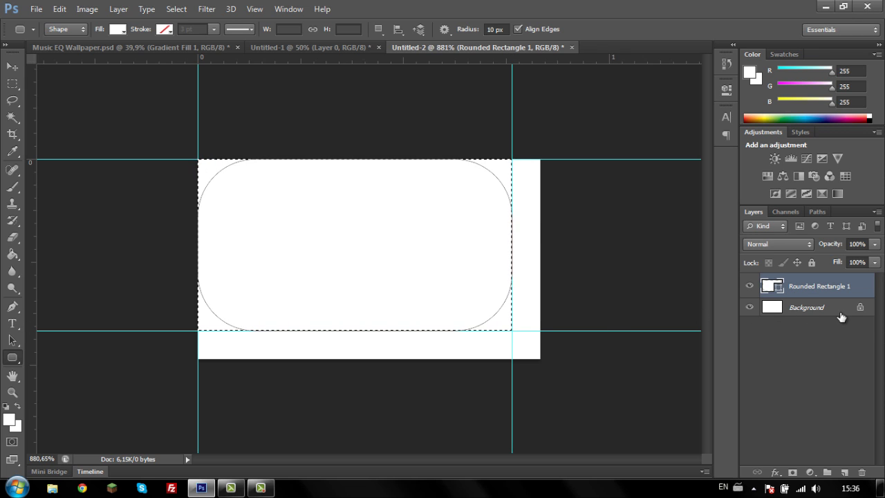
click(557, 156)
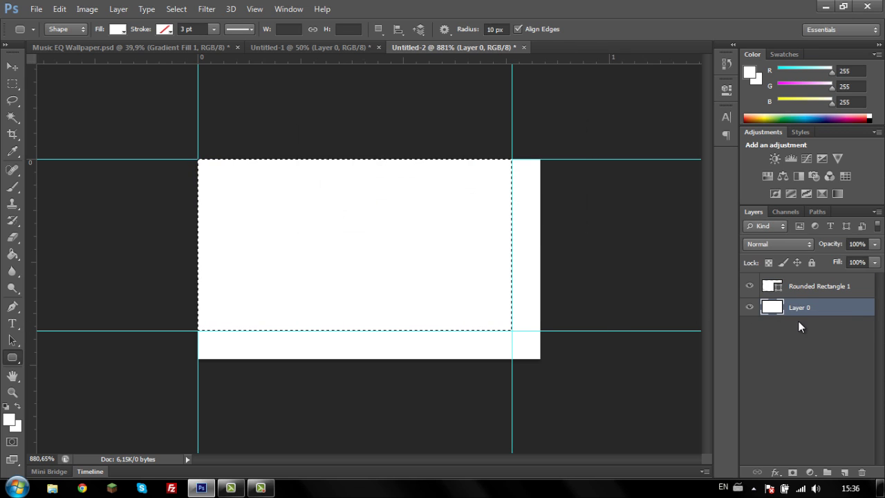
click(749, 308)
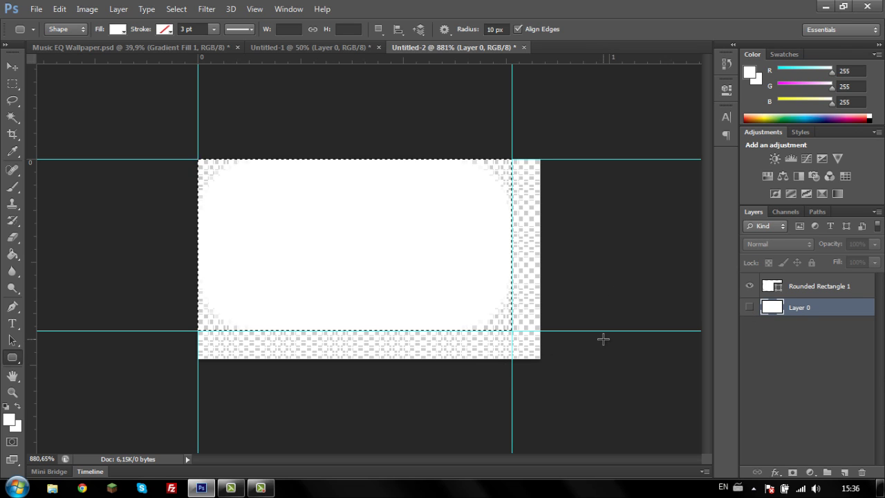
key(ctrl+d)
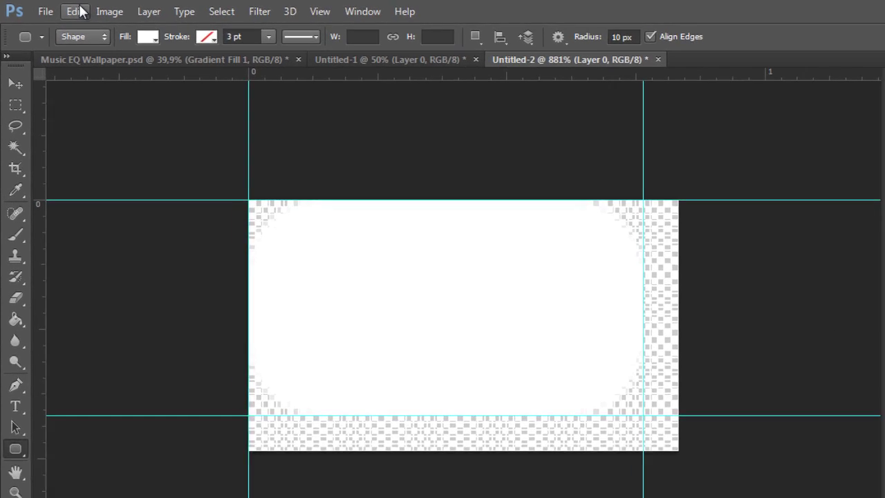
Step: Define the rounded tile as pattern 'Pattern Tut' and close Untitled-2 without saving
click(62, 9)
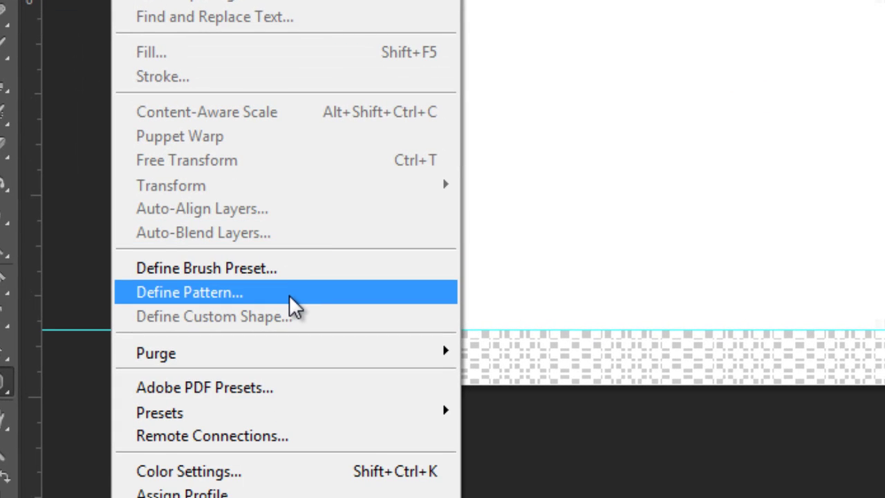
click(303, 401)
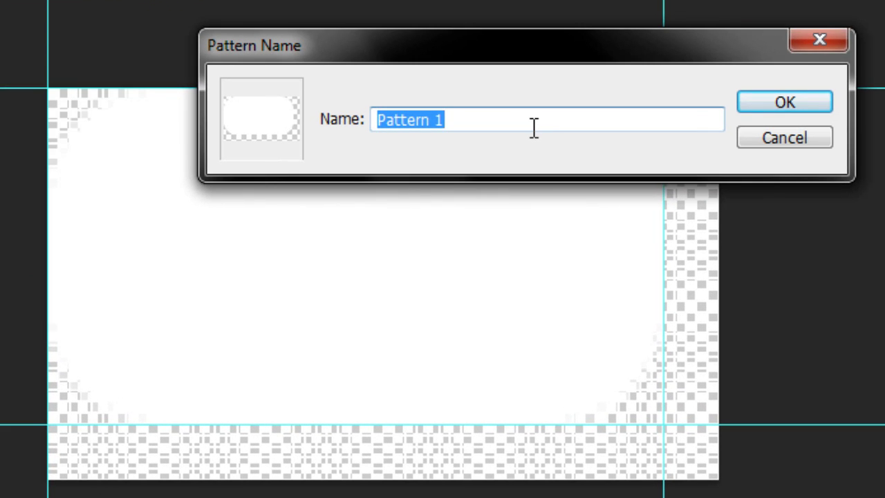
text(Patt)
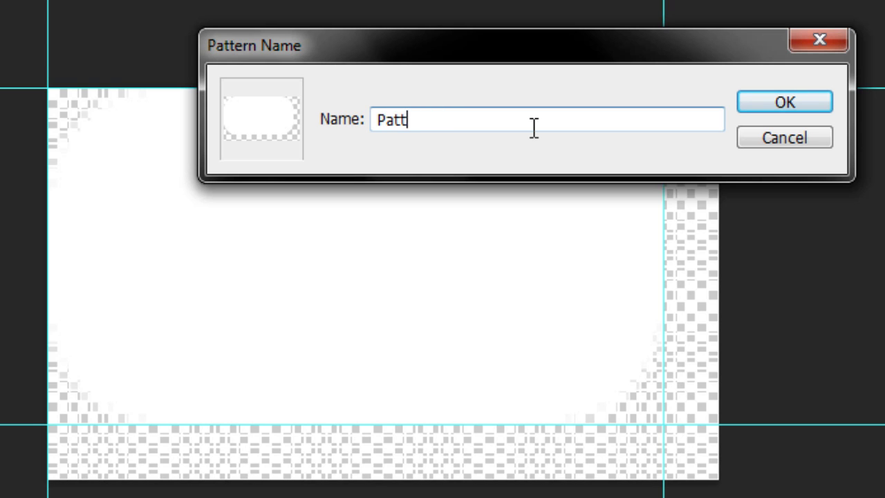
text(ern Tut)
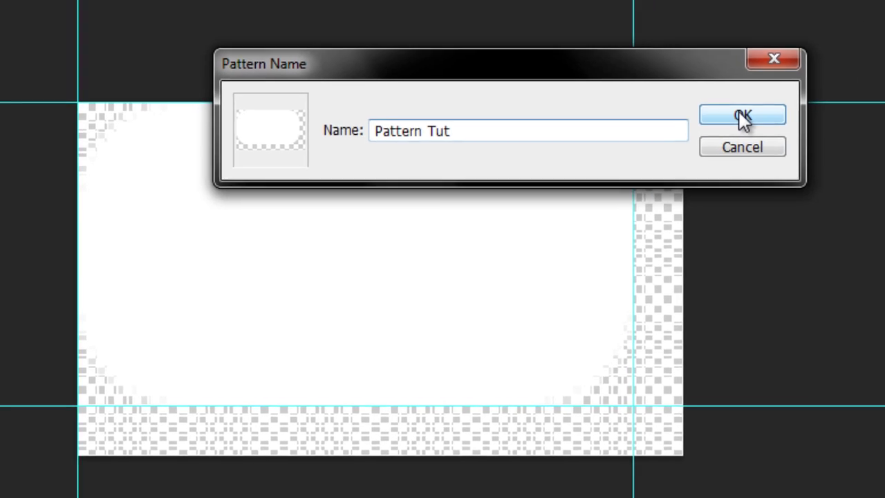
click(783, 104)
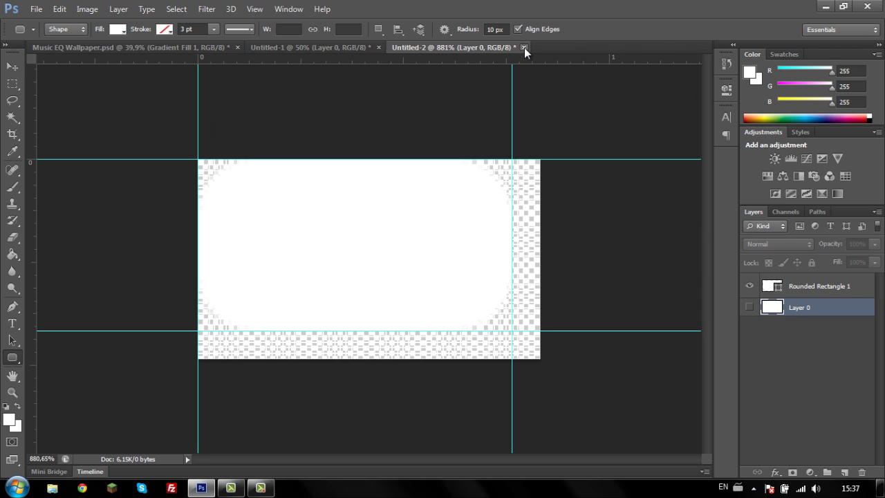
click(523, 47)
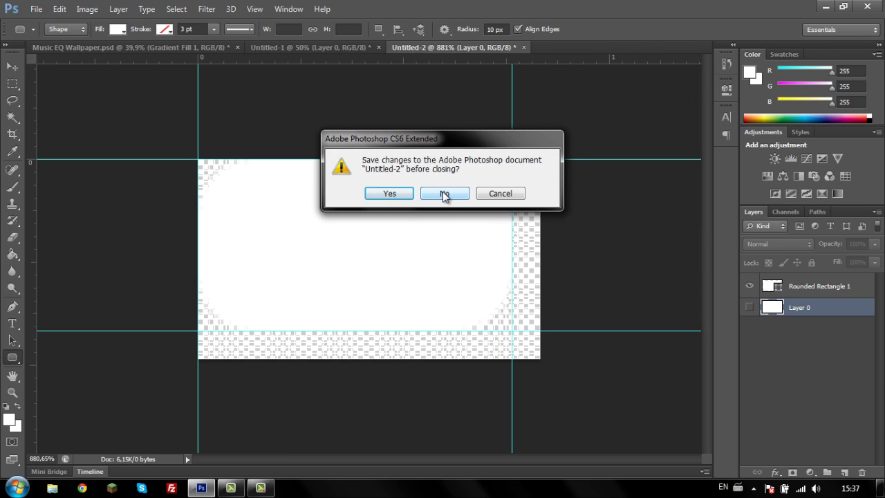
click(444, 194)
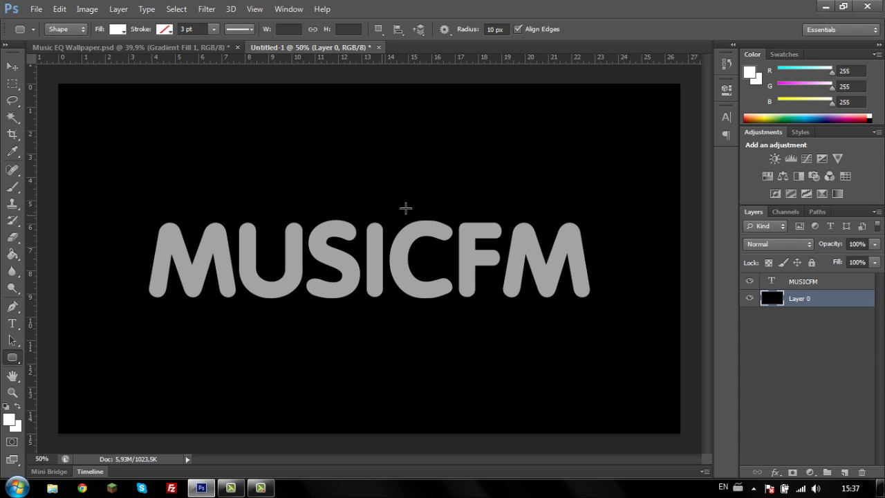
Step: Add a Pattern Overlay using the new Pattern Tut tile to Layer 0
double_click(823, 302)
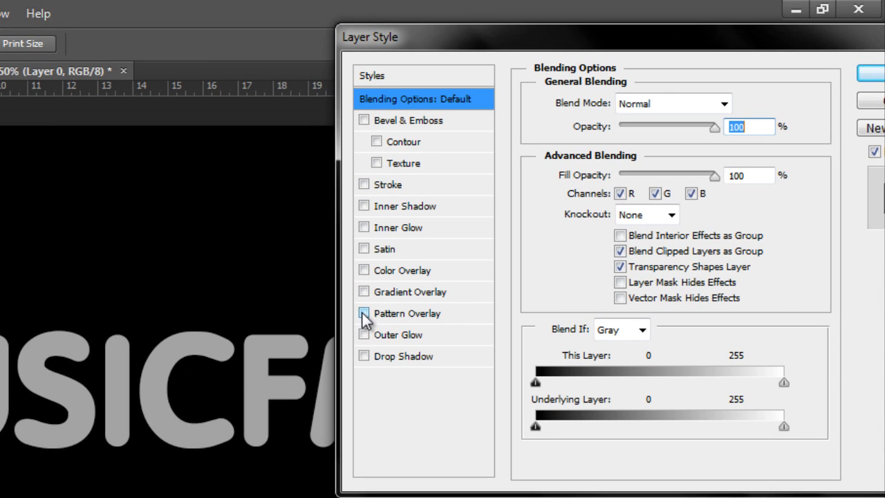
click(375, 306)
click(414, 315)
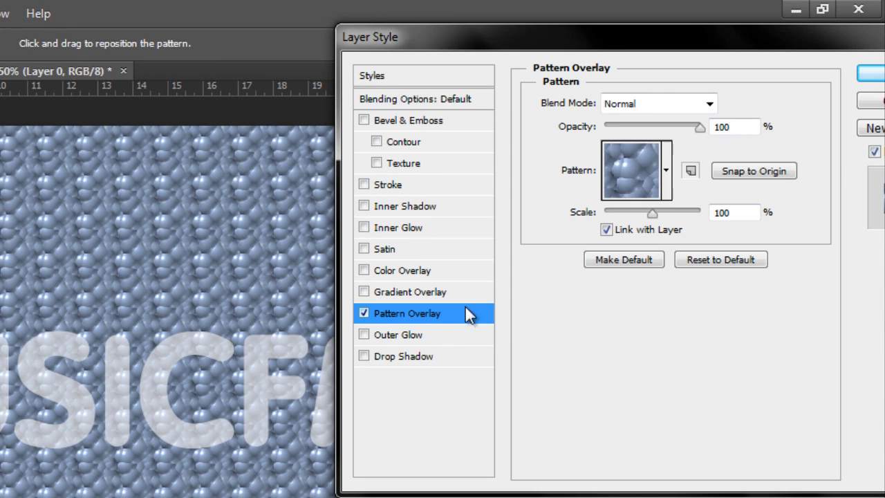
click(665, 185)
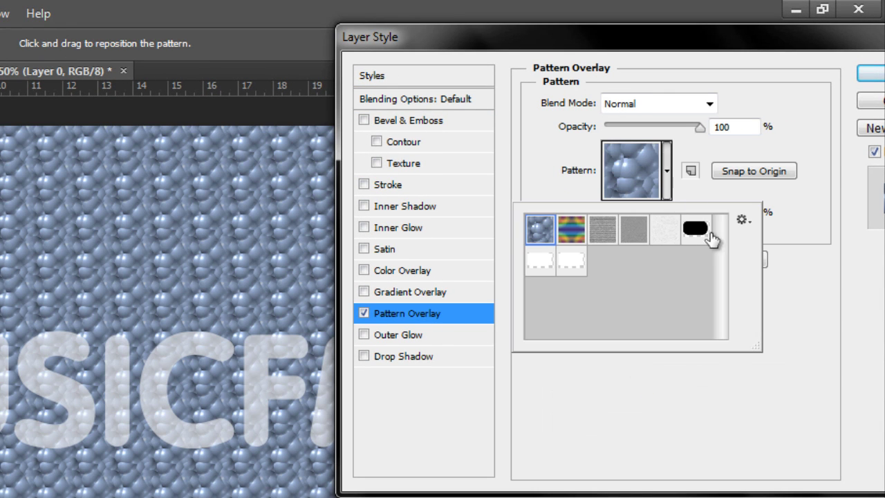
click(570, 263)
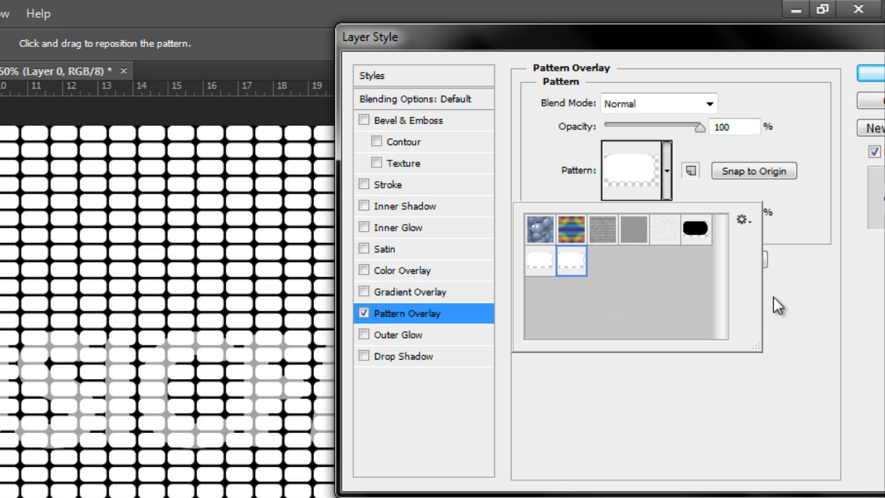
click(777, 298)
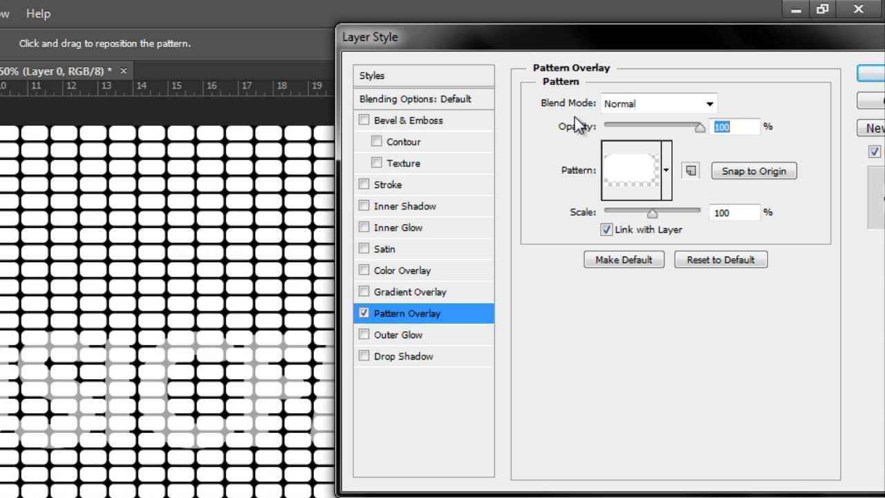
Step: Set the pattern scale back to 100% and the overlay opacity to 50%
drag(733, 212, 705, 217)
text(50)
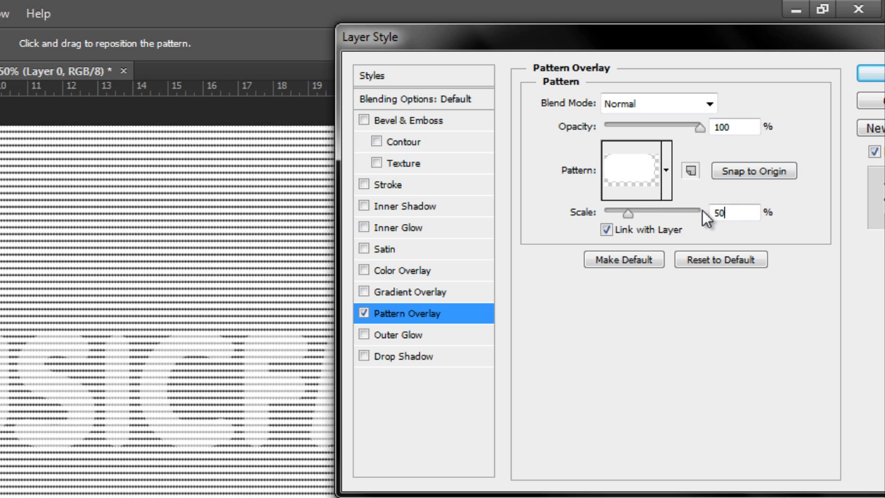
drag(743, 213, 688, 207)
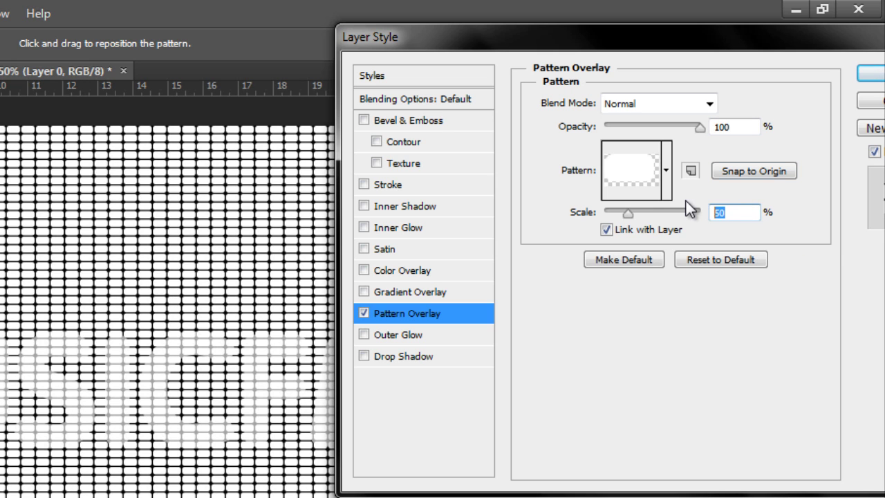
text(100)
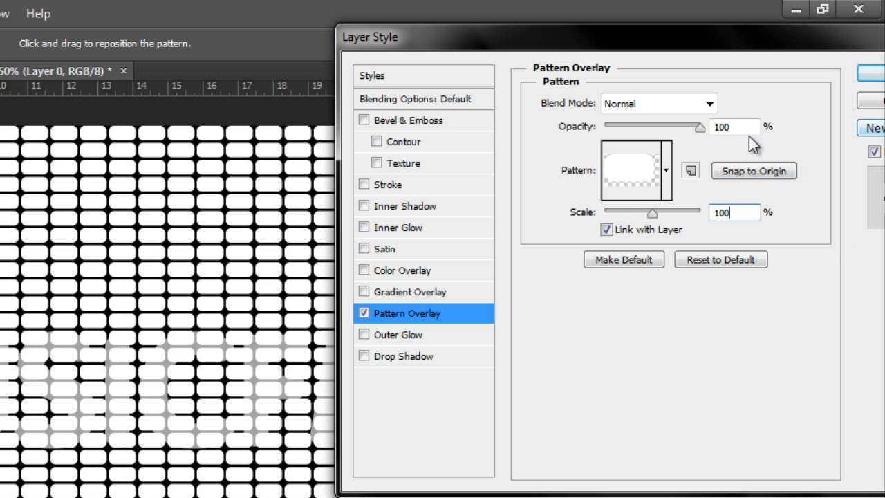
click(732, 126)
drag(683, 127, 651, 127)
text(50)
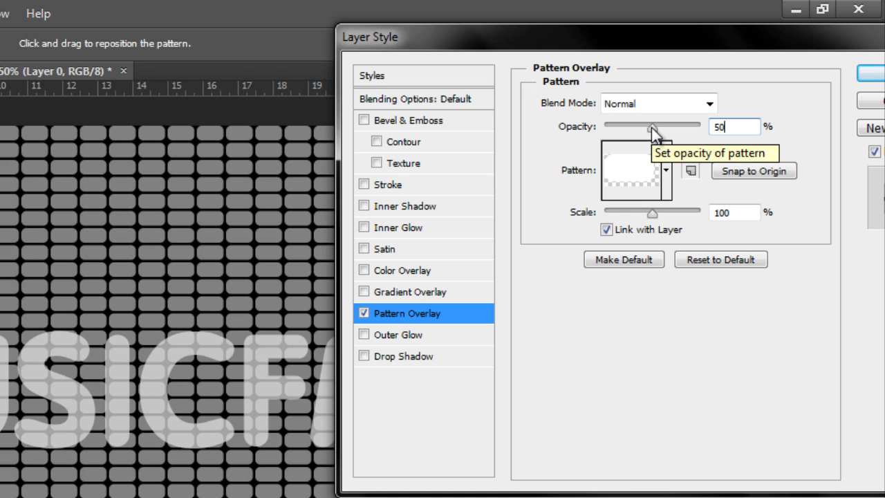
Step: Shrink the pattern to 83% scale, align its position, and apply the style
click(649, 214)
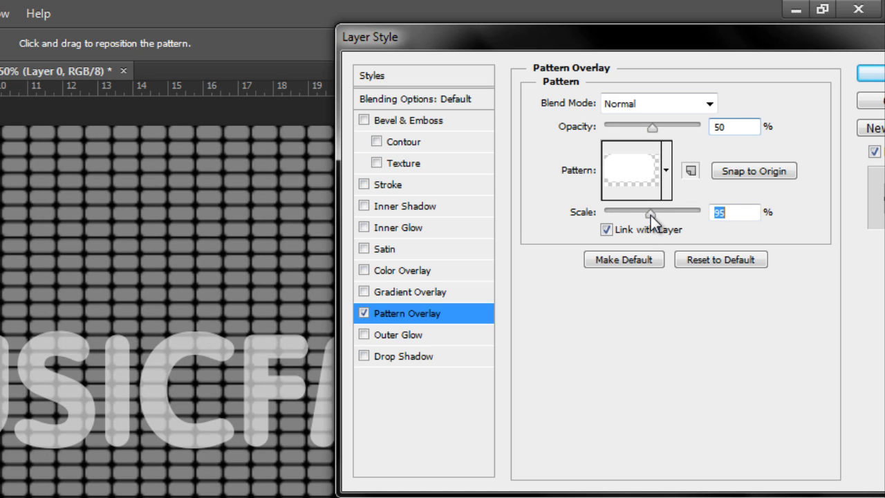
drag(650, 215, 644, 215)
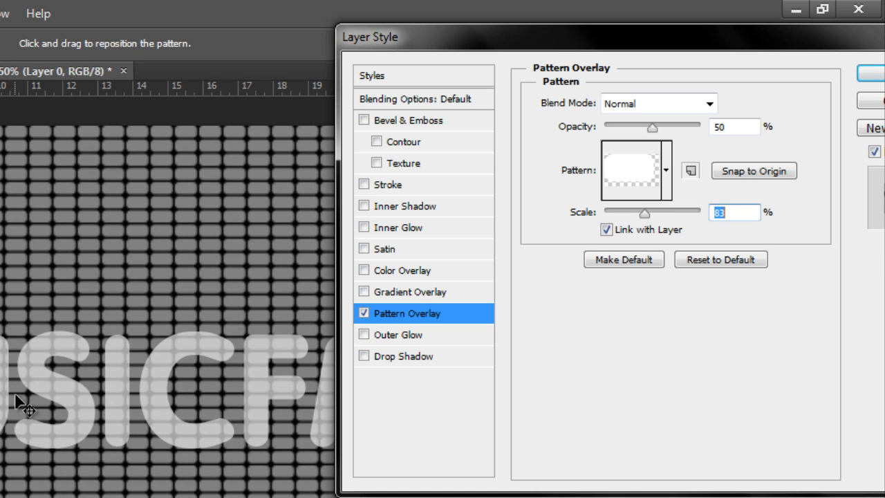
mouse_move(15, 394)
mouse_down()
mouse_move(2, 406)
mouse_move(9, 400)
mouse_up()
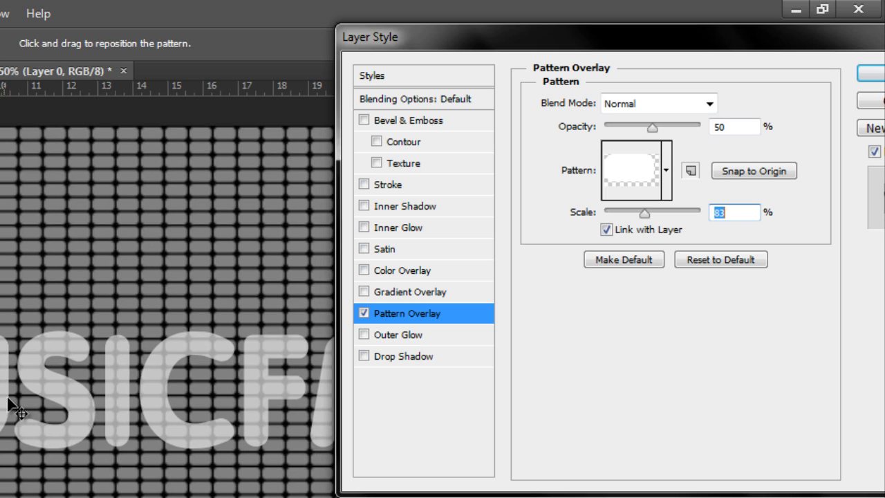
drag(10, 401, 11, 402)
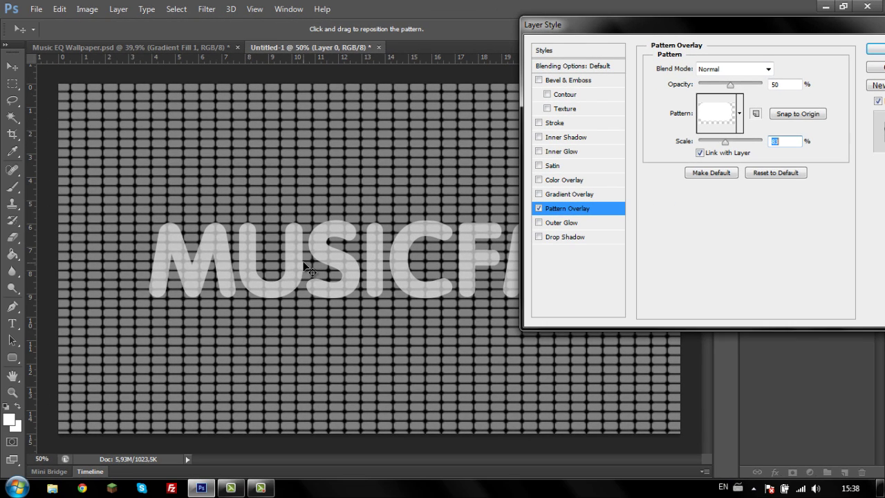
drag(304, 264, 302, 264)
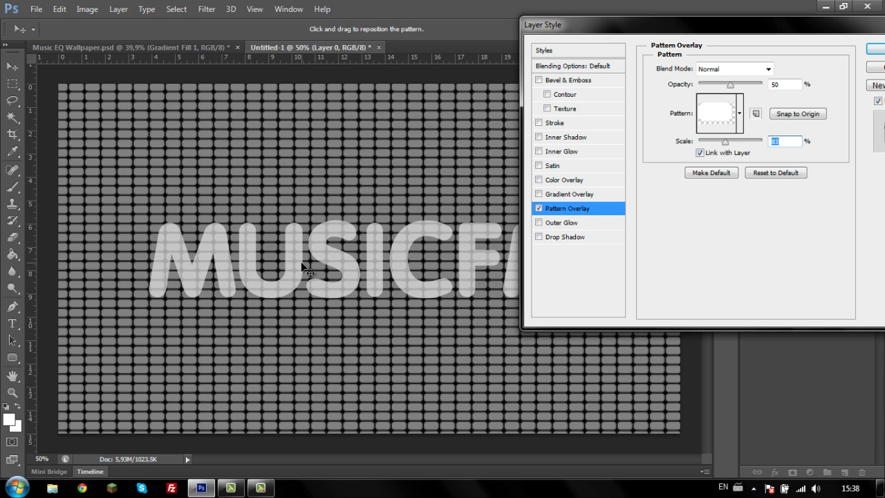
click(877, 48)
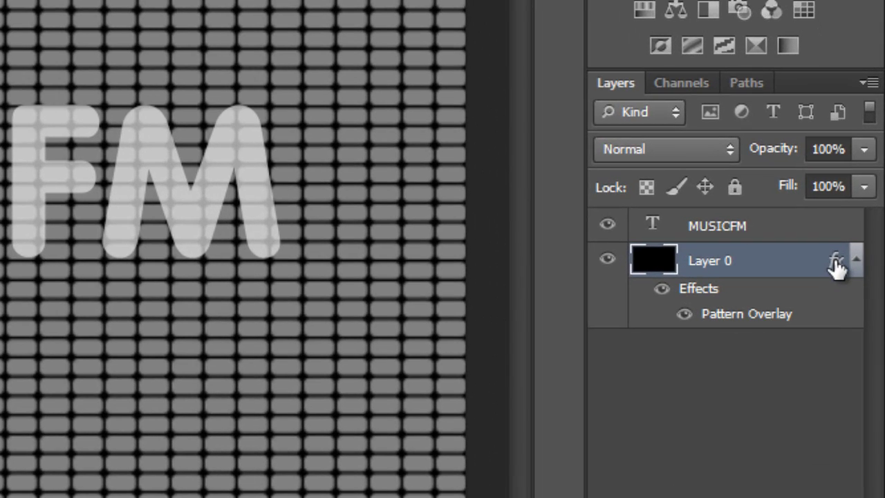
Step: Split Layer 0's Pattern Overlay into its own clipped layer with Create Layer
right_click(860, 298)
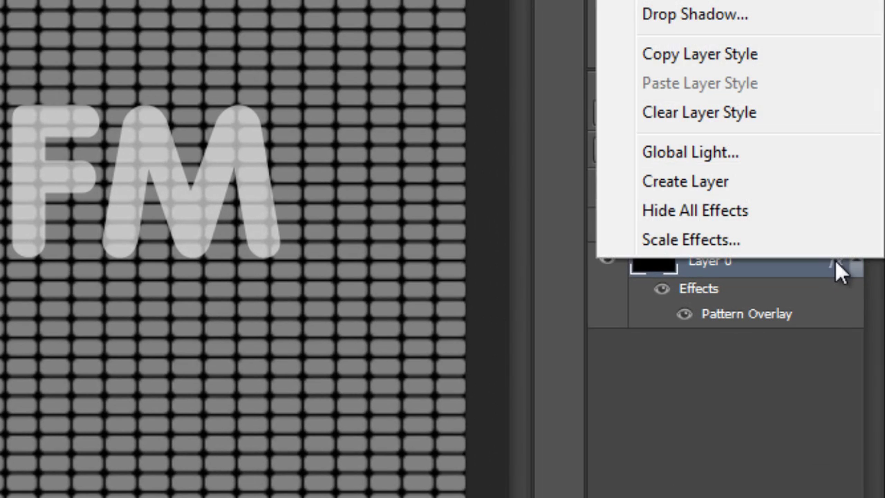
click(729, 183)
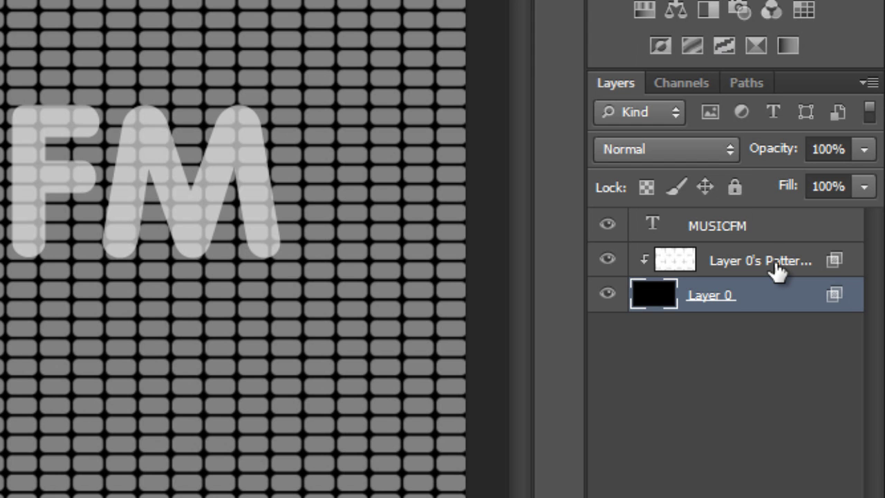
Step: Move the pattern layer above MUSICFM, name it 'Patter', and group it
click(778, 269)
drag(806, 274, 795, 226)
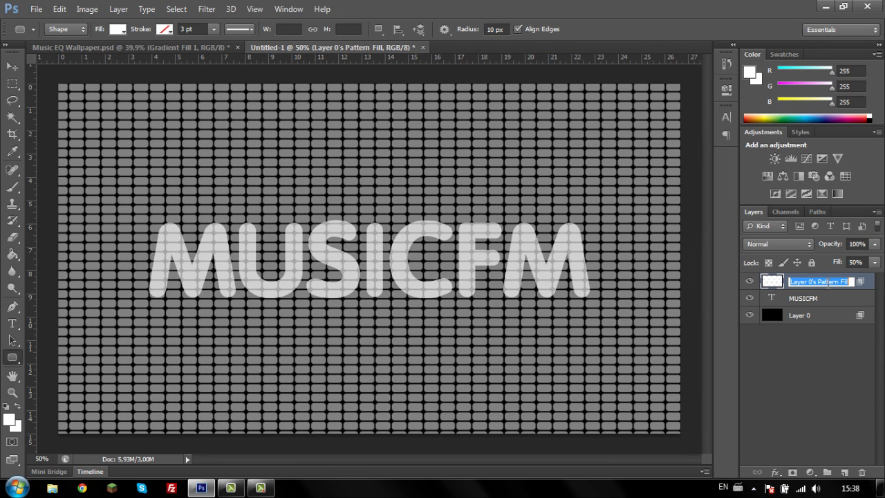
double_click(828, 283)
text(Patter)
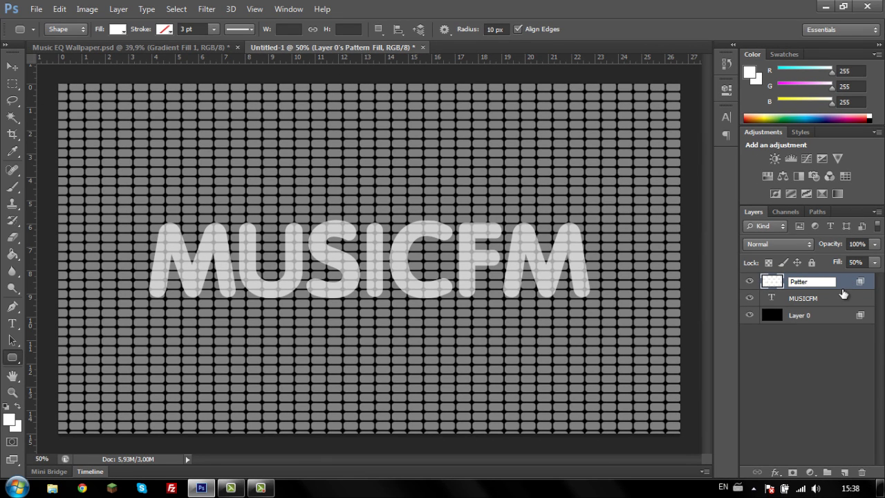
key(Return)
key(ctrl+g)
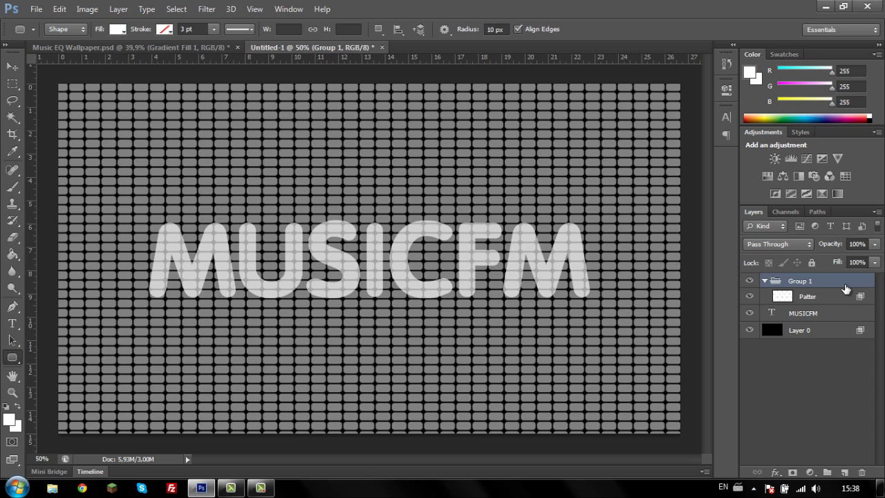
Step: Name the new group 'Pattern' and correct the layer name to 'Pattern'
double_click(808, 286)
text(Pat)
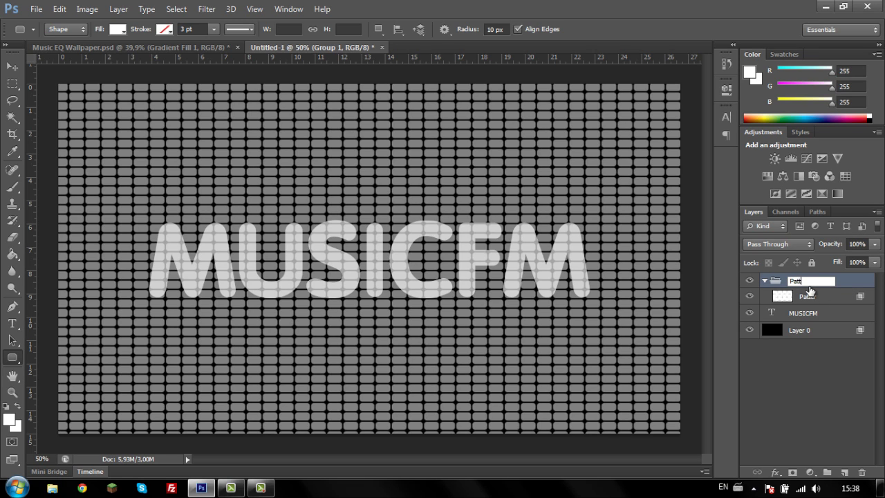
text(tern)
click(820, 296)
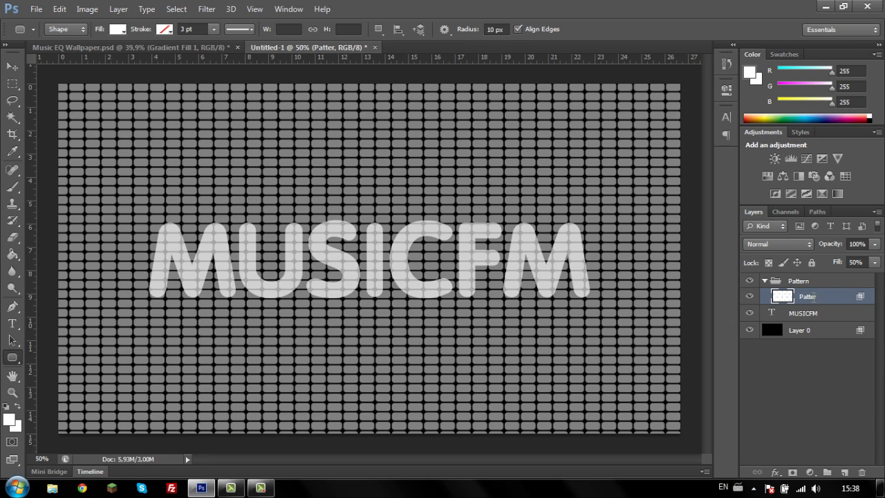
double_click(823, 296)
text(n)
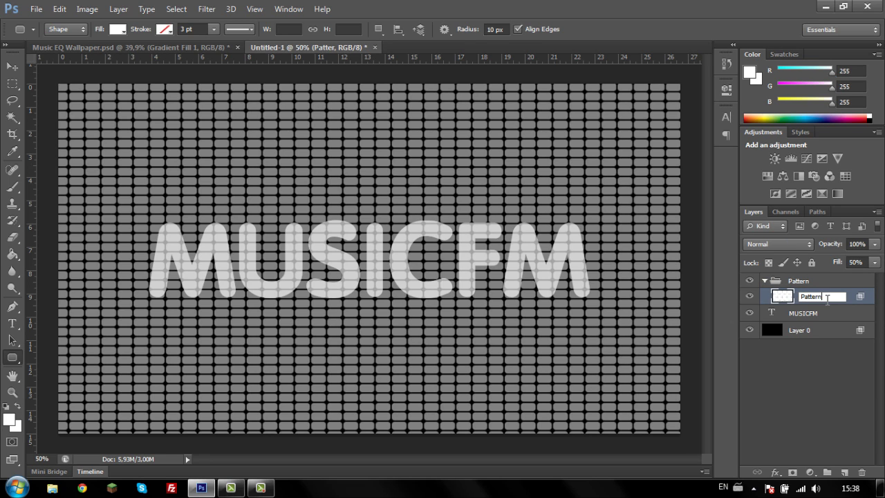
key(Return)
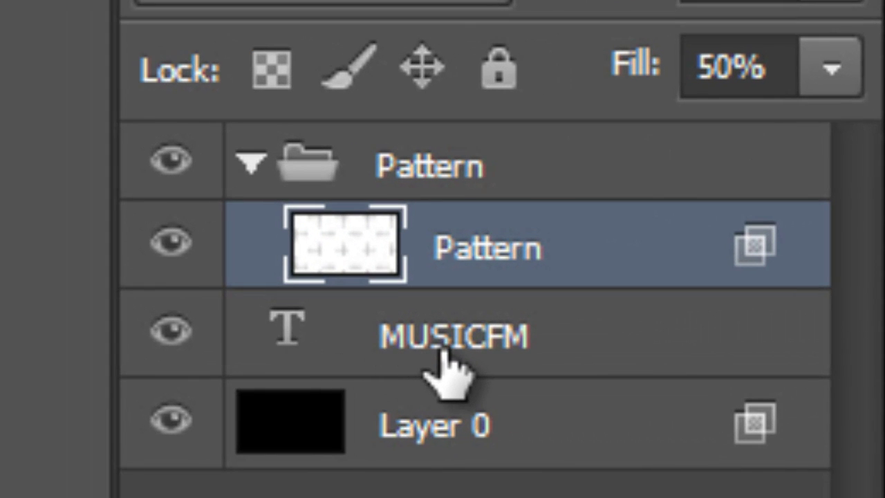
Step: Mask the Pattern group with the MUSICFM letter selection and hide the text layer
drag(316, 355, 286, 338)
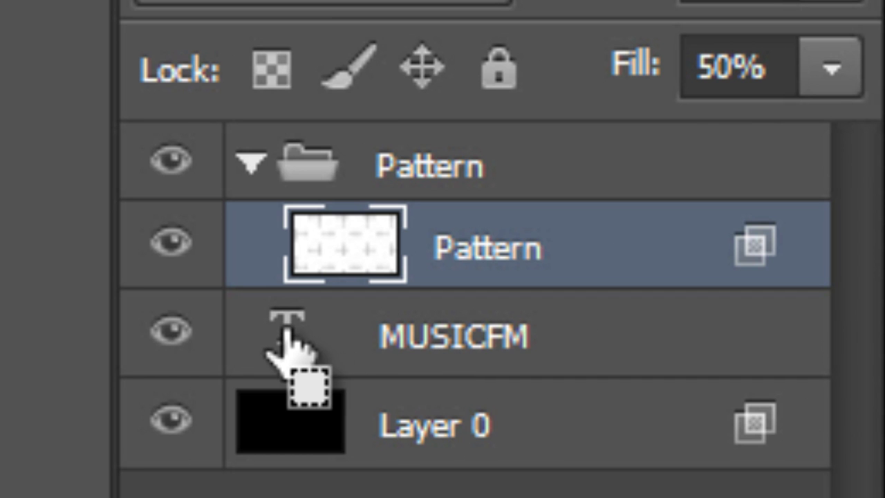
ctrl+click(287, 339)
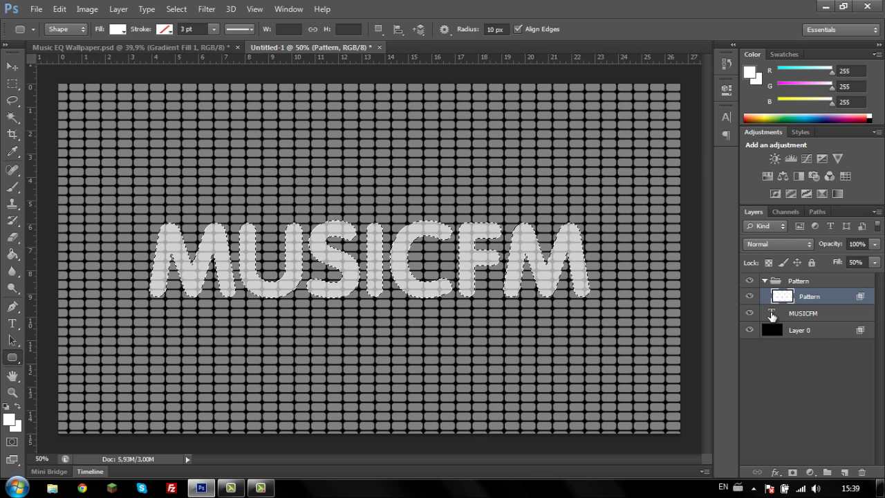
click(815, 283)
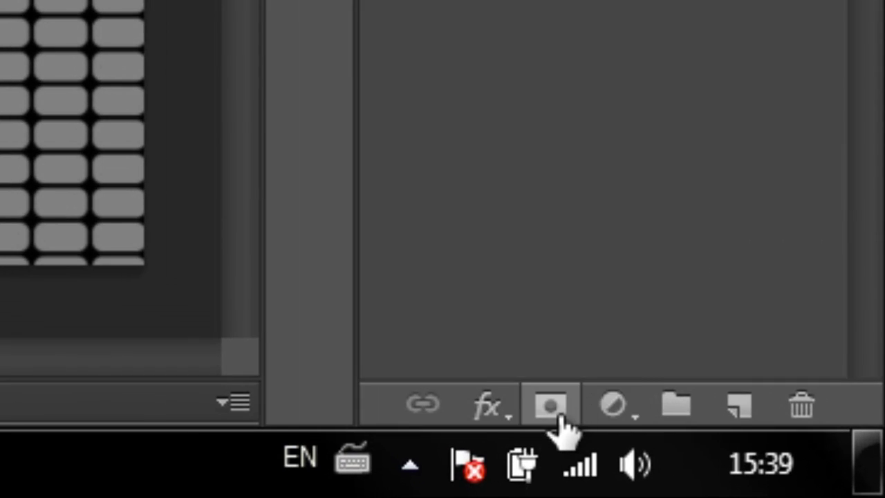
click(553, 409)
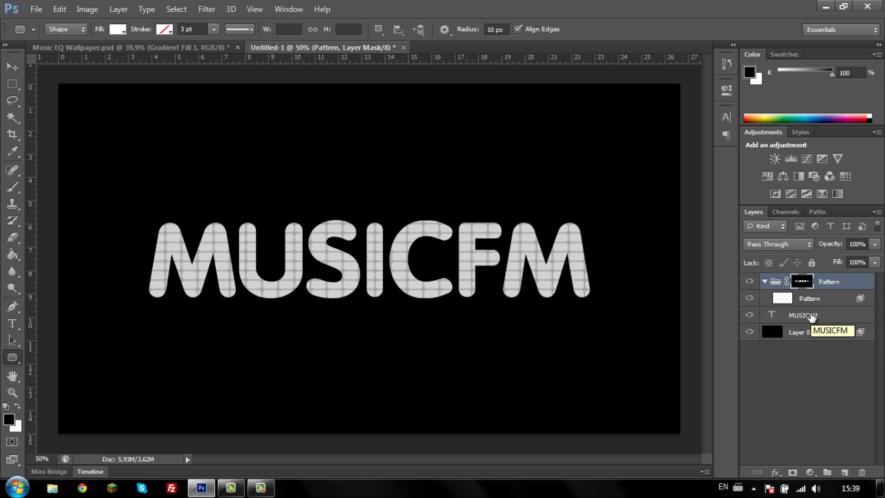
click(749, 315)
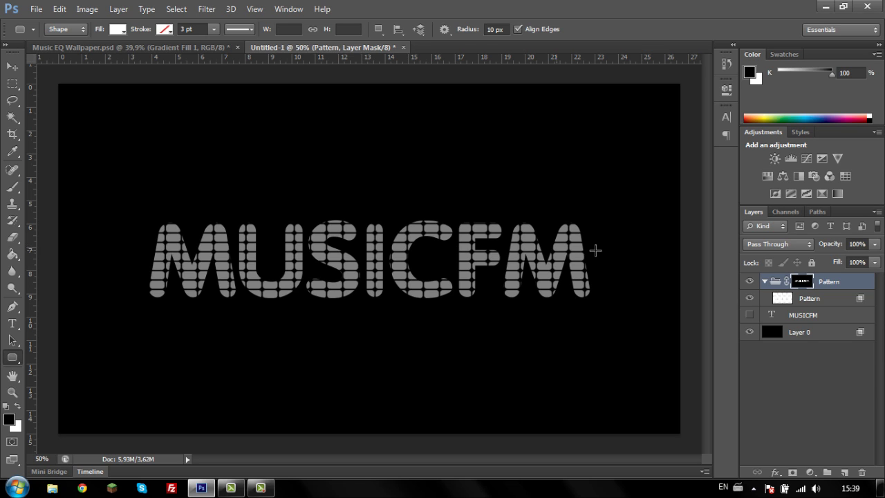
click(855, 304)
Step: Set the Pattern layer's fill to 10% and add a Gradient Overlay style
click(853, 262)
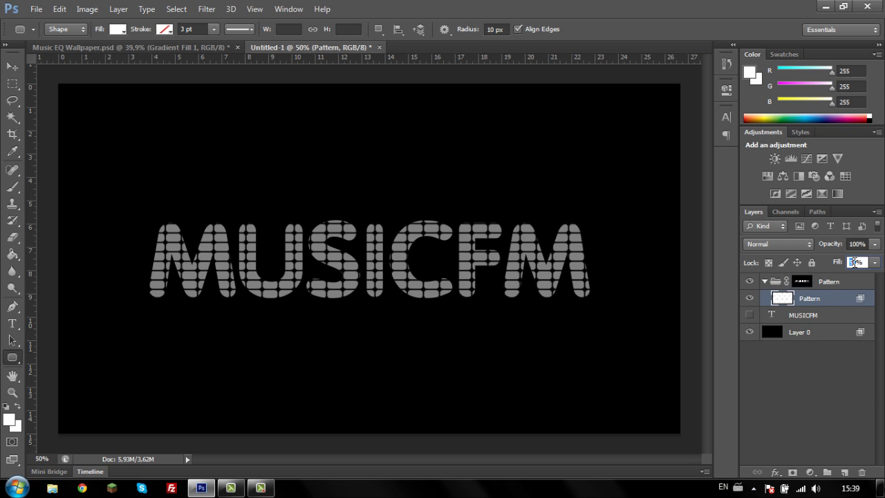
text(10)
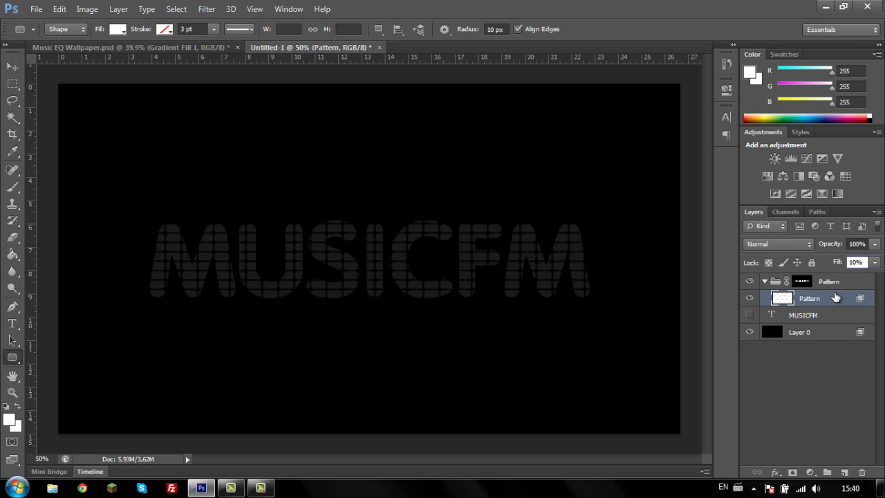
double_click(835, 298)
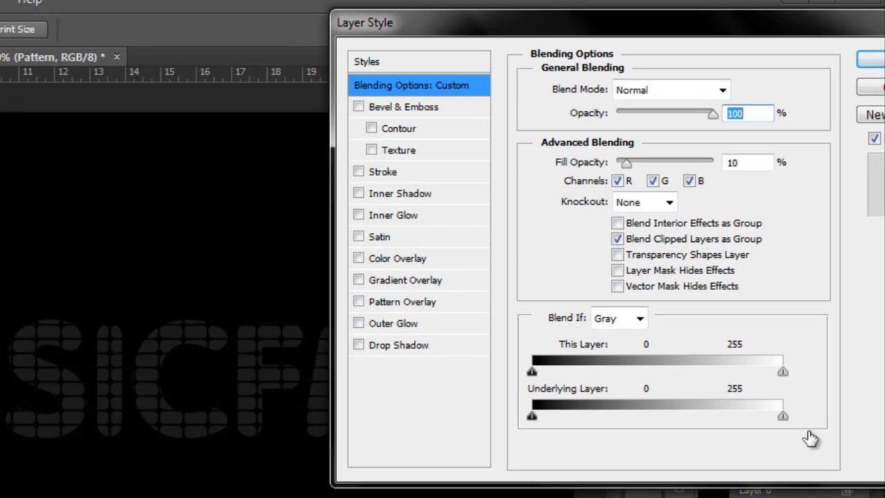
click(359, 302)
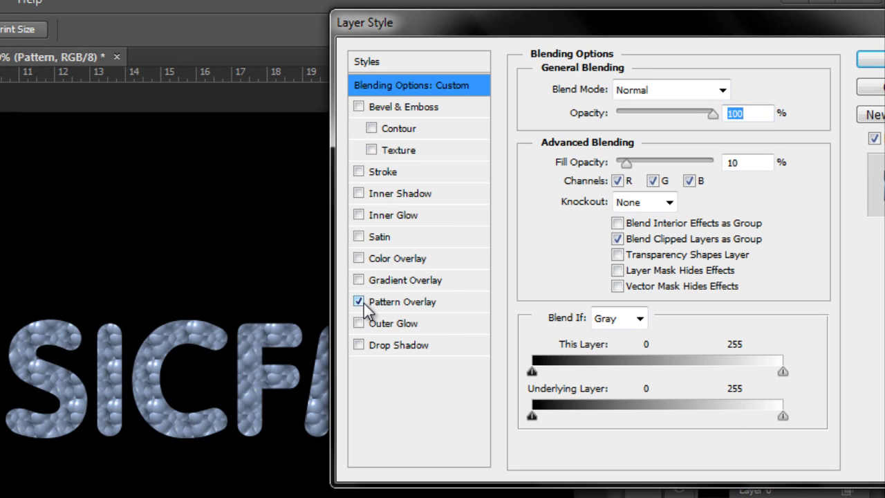
click(358, 279)
click(403, 281)
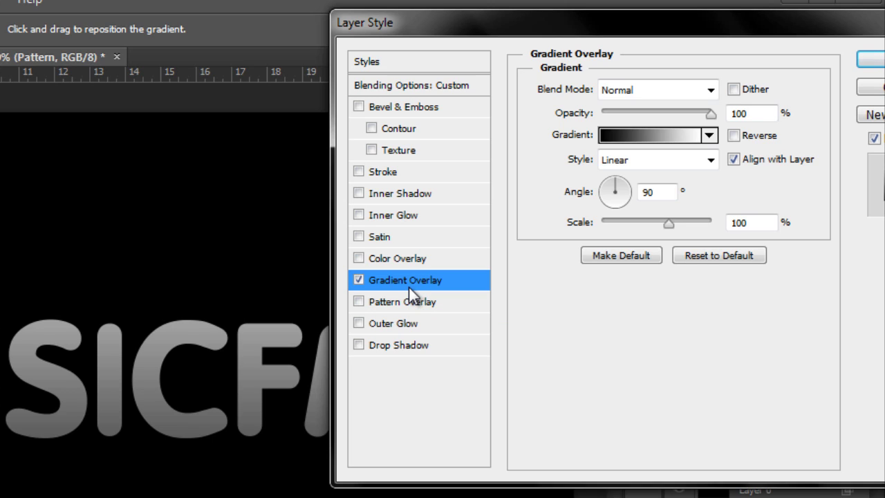
Step: Set the gradient's left stop to #de0303 and right stop to #ffcb05
click(629, 132)
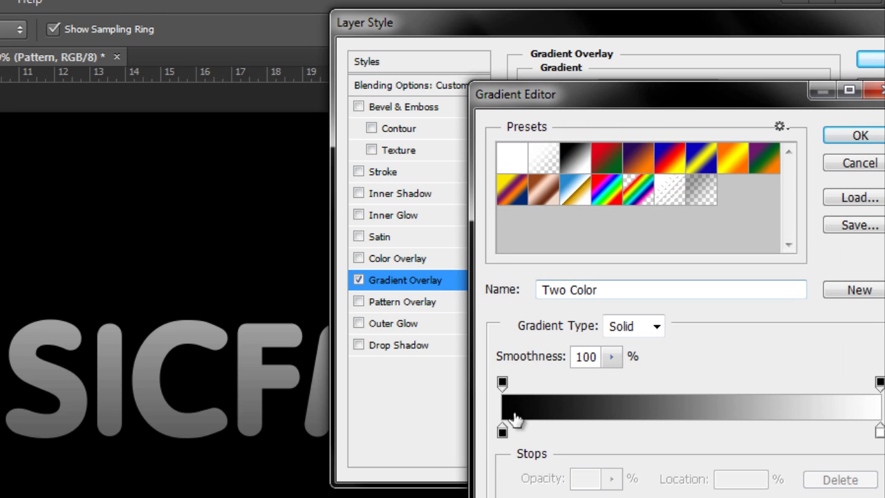
double_click(502, 431)
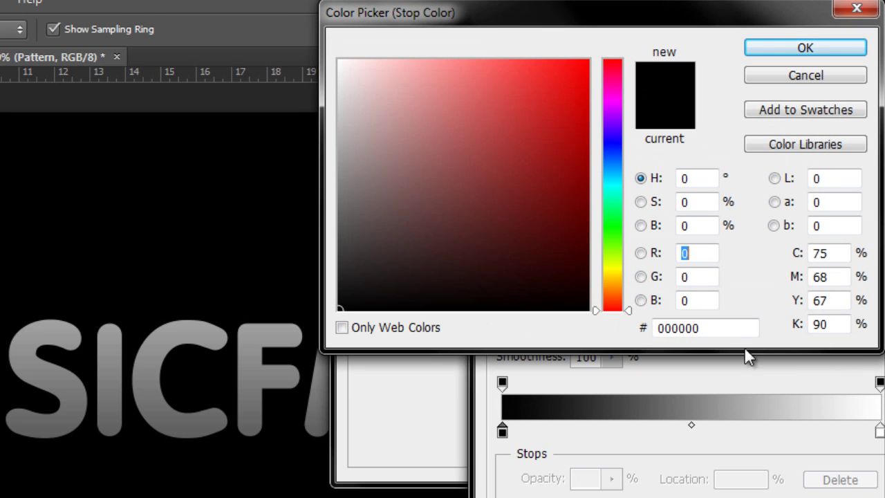
click(698, 328)
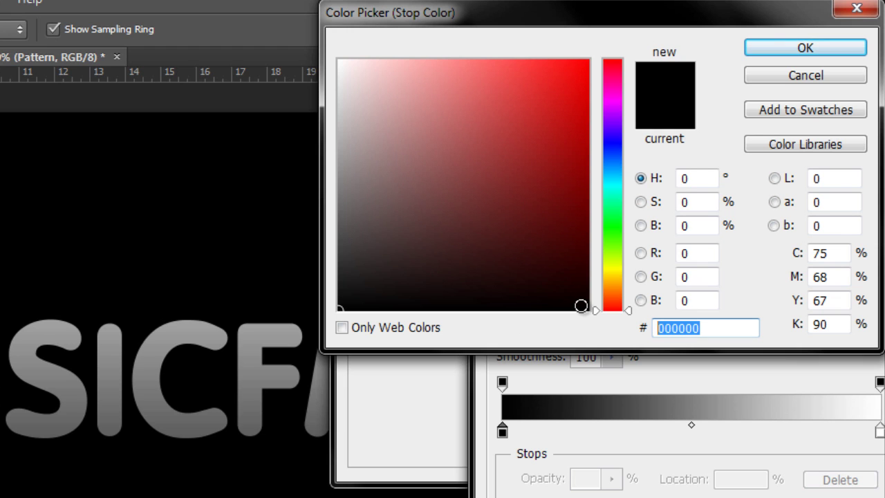
text(de)
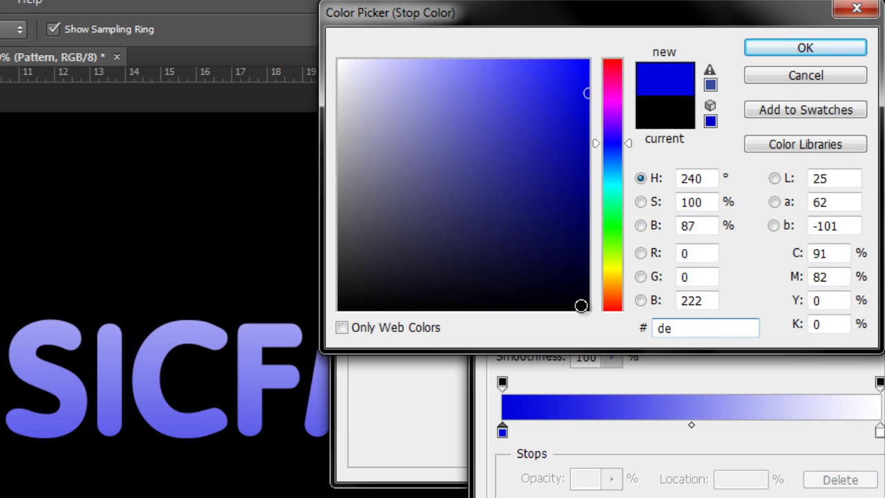
text(030)
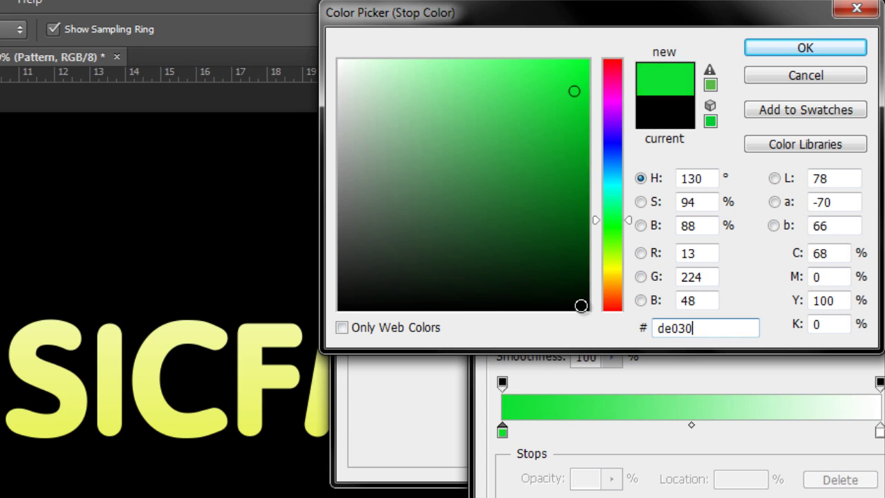
text(3)
key(Return)
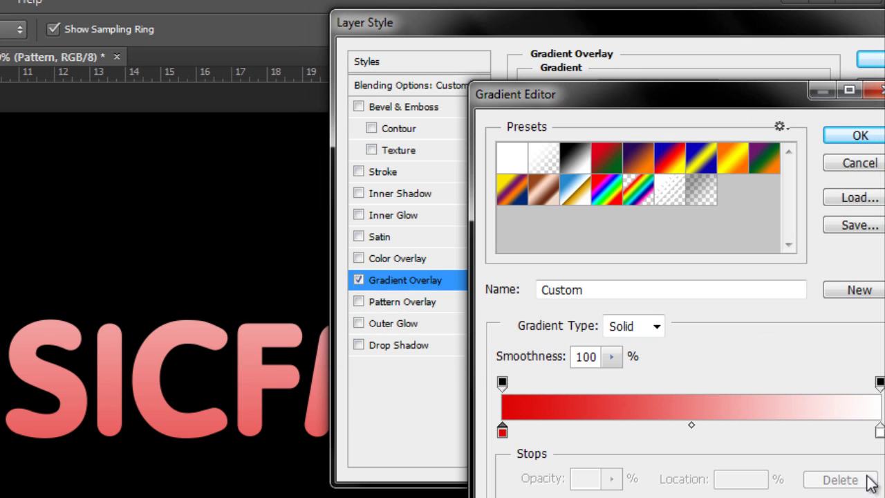
drag(879, 432, 879, 430)
click(588, 495)
drag(730, 327, 615, 328)
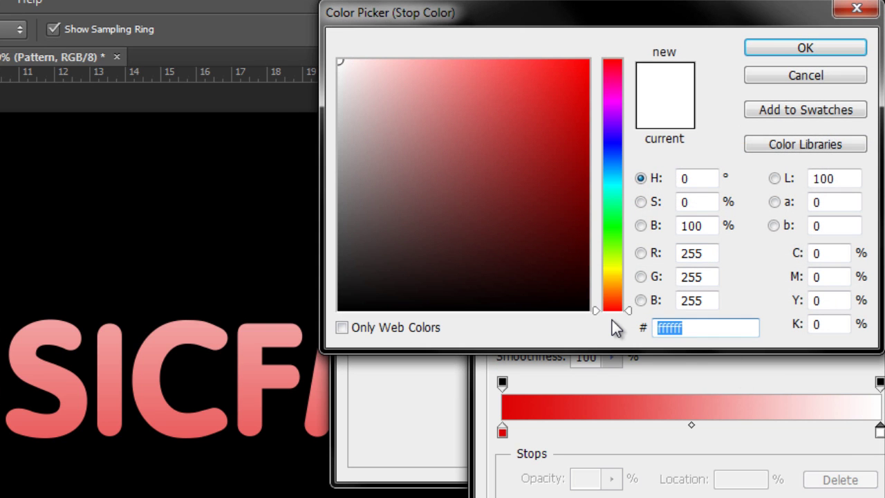
text(ffc)
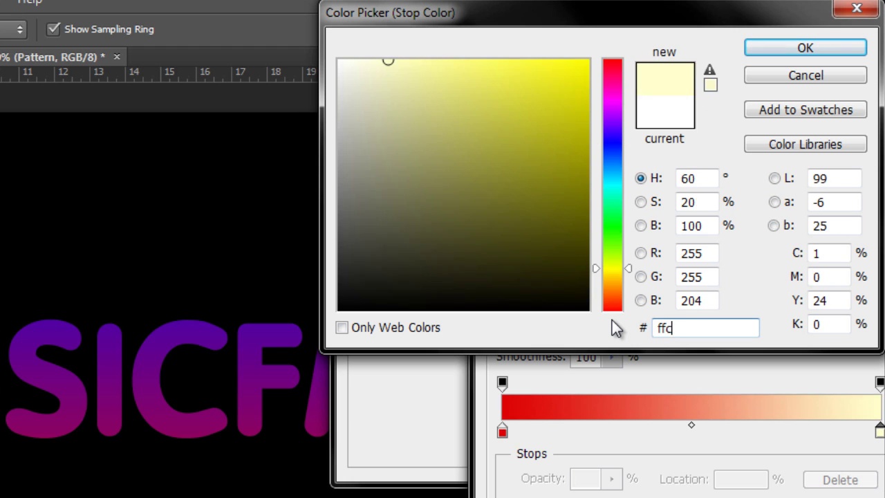
text(b05)
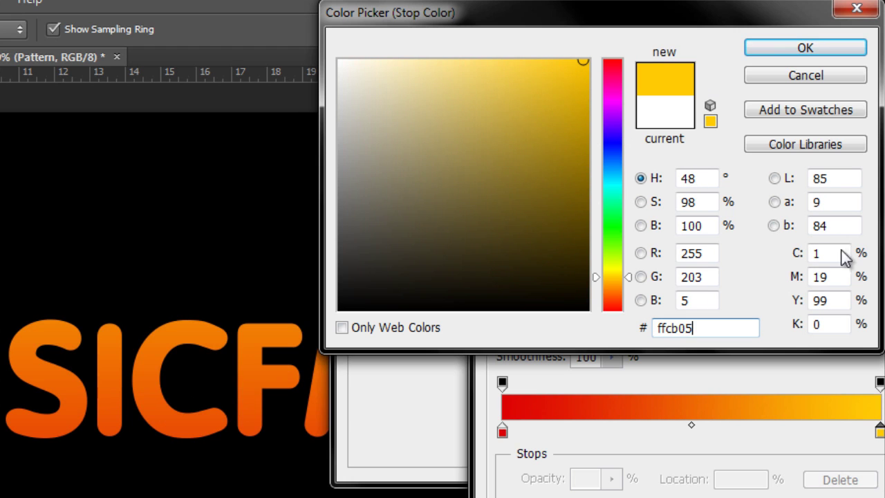
click(761, 56)
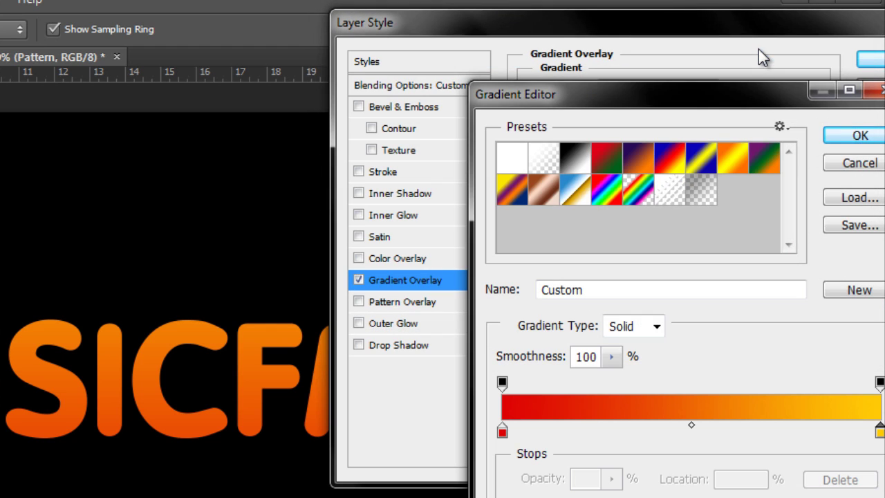
Step: Keep the red-to-yellow gradient, set its scale to 50%, and apply the style
click(859, 135)
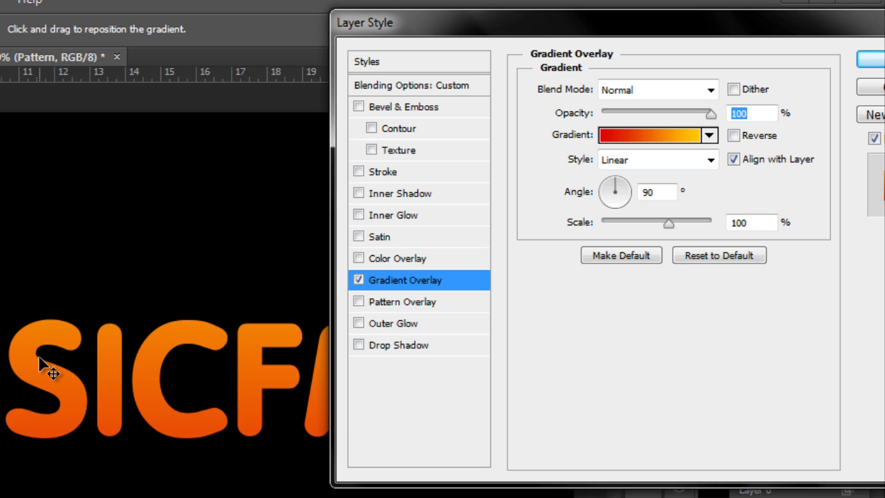
click(705, 223)
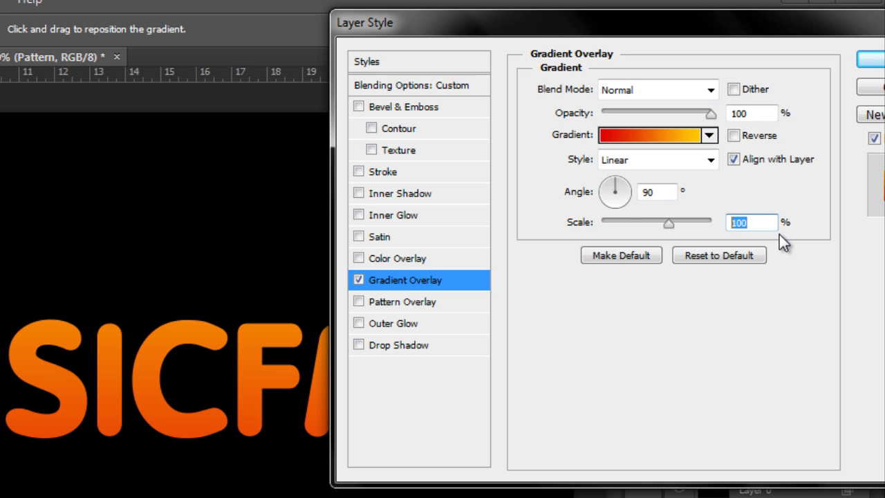
text(50)
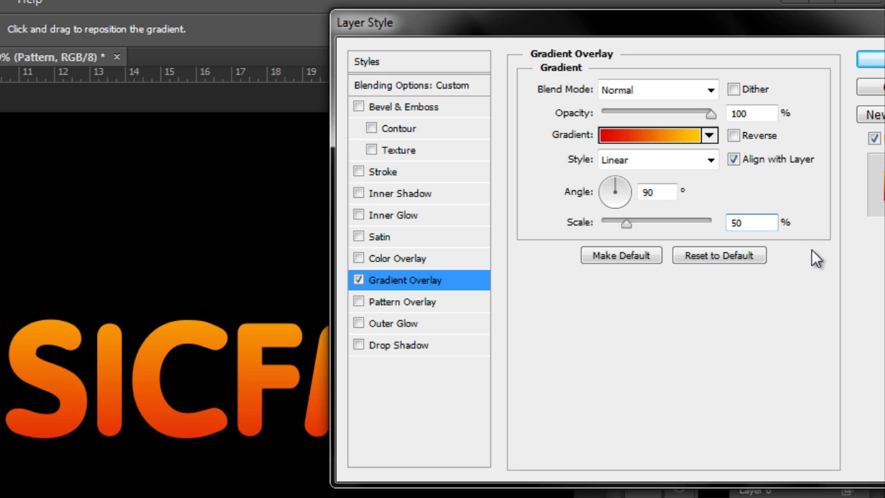
key(Return)
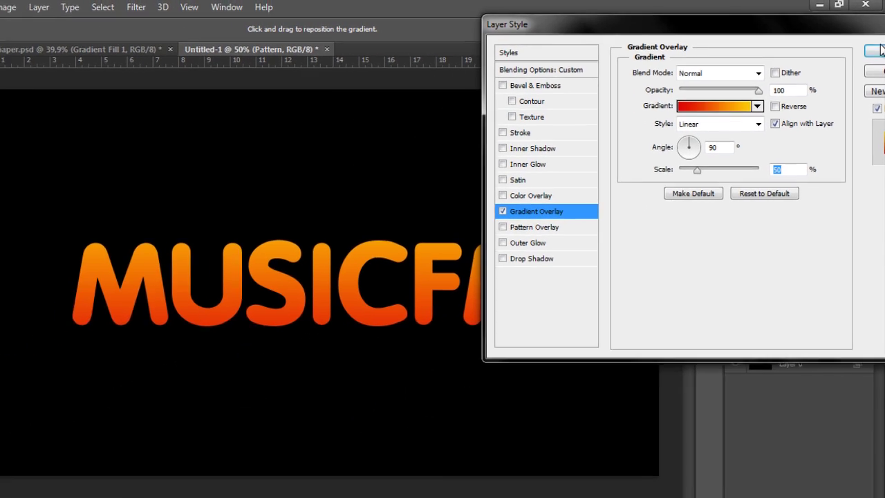
click(881, 51)
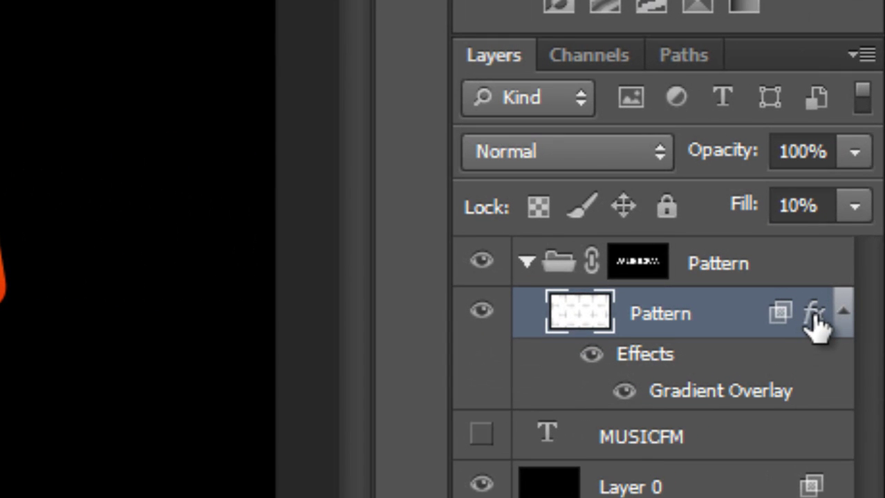
Step: Convert the gradient overlay into its own layer and release its clipping onto Pattern
right_click(814, 323)
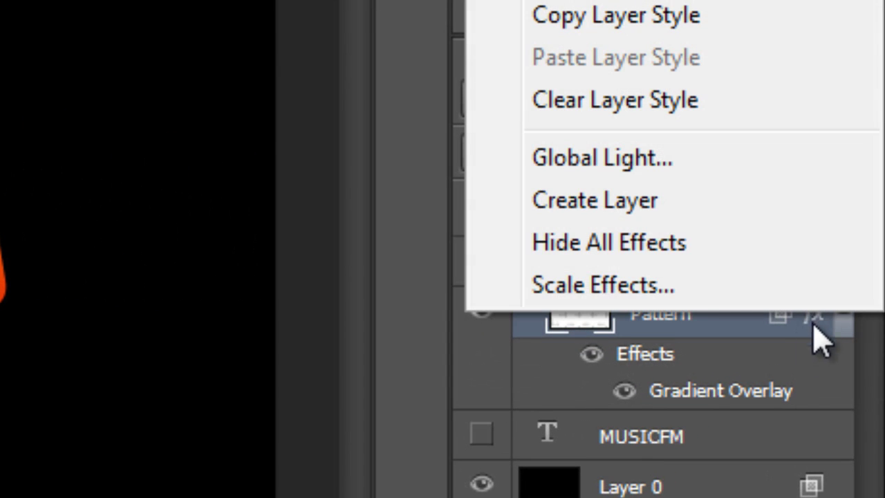
click(640, 207)
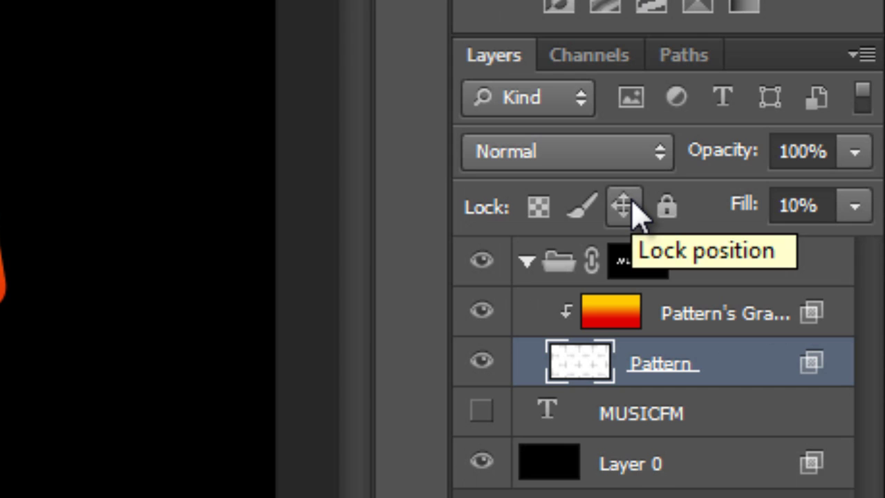
drag(738, 338, 727, 327)
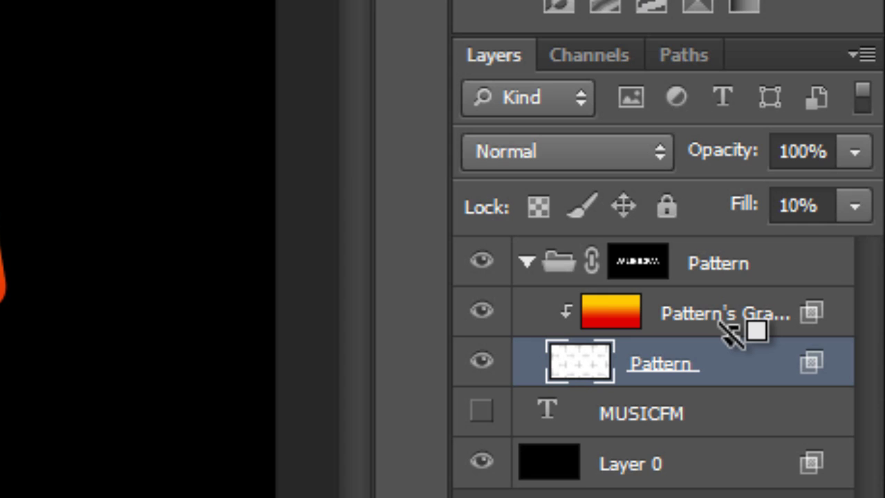
drag(727, 328, 735, 331)
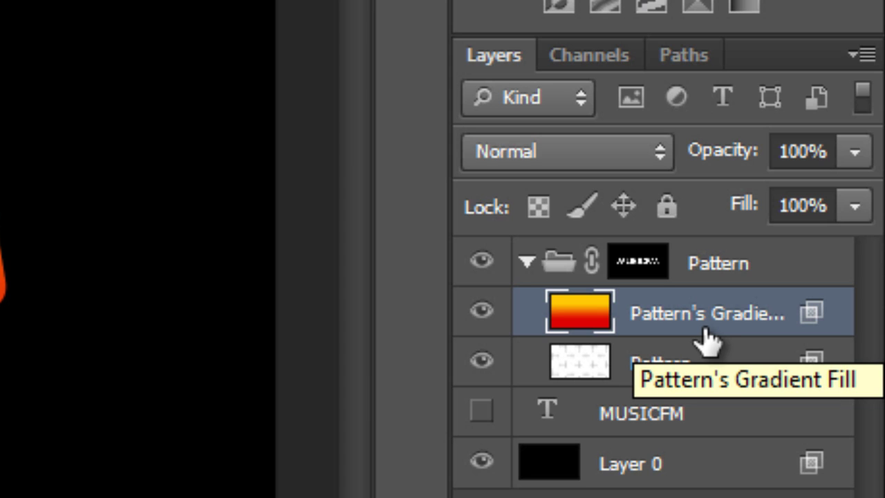
Step: Rename the gradient layer 'Gradient' and put it in a new group
double_click(699, 334)
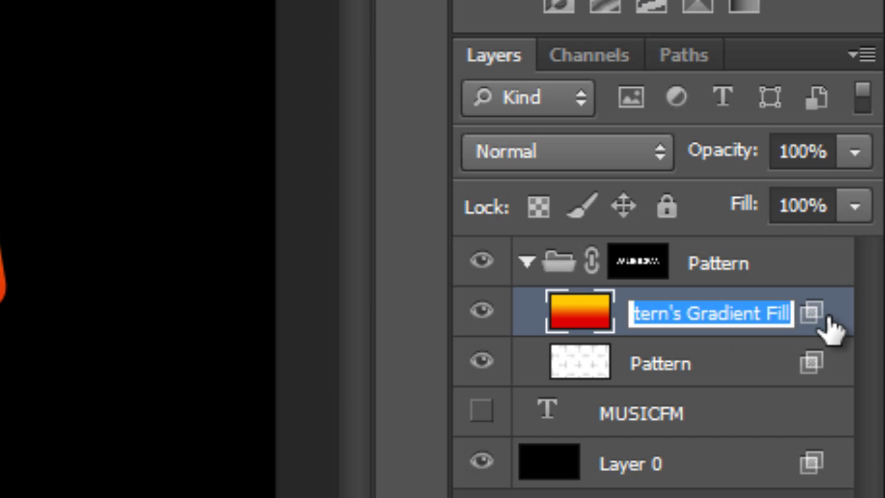
text(Gradint)
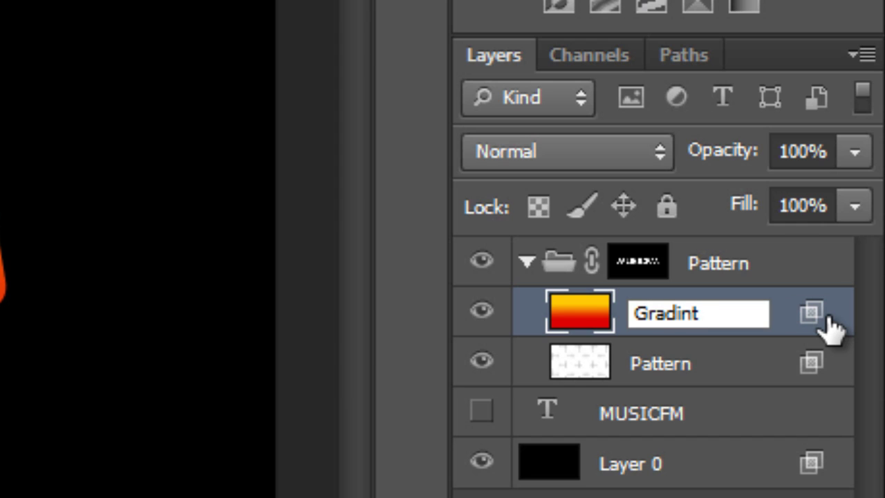
key(BackSpace)
key(BackSpace)
text(ent)
key(Return)
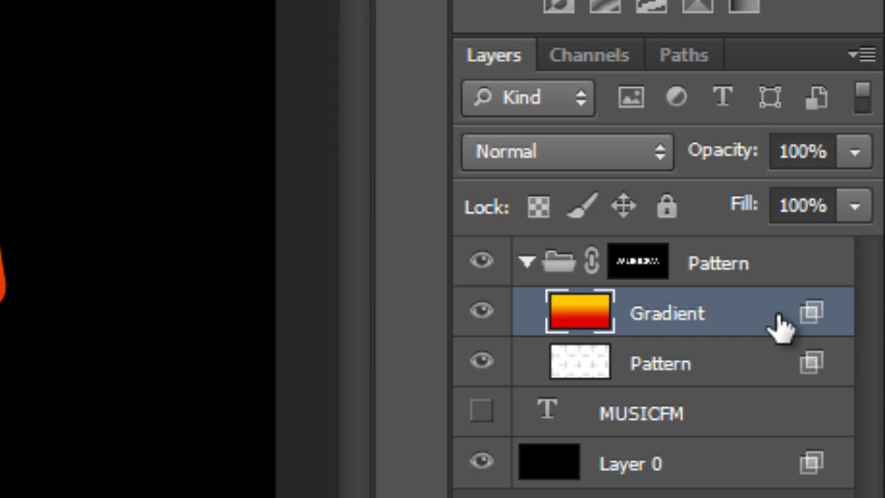
key(ctrl+g)
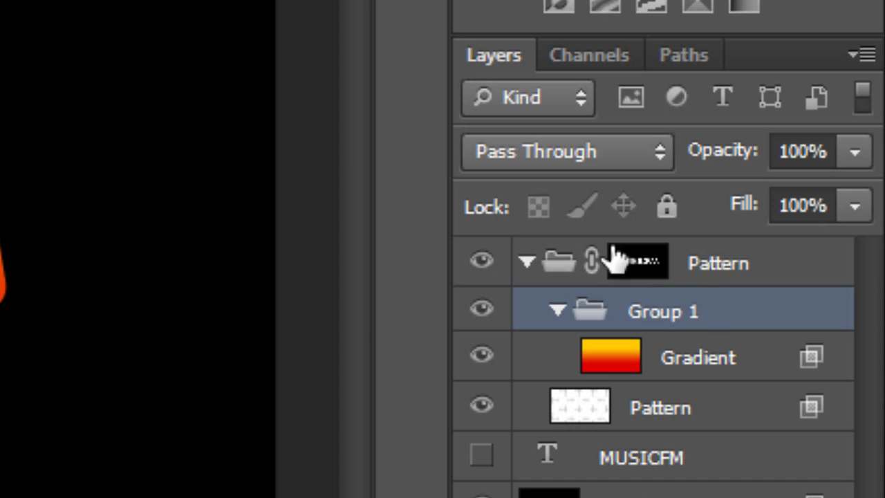
Step: Rename the outer Pattern group 'FX' and the new Group 1 'Gradient'
double_click(725, 263)
text(FX)
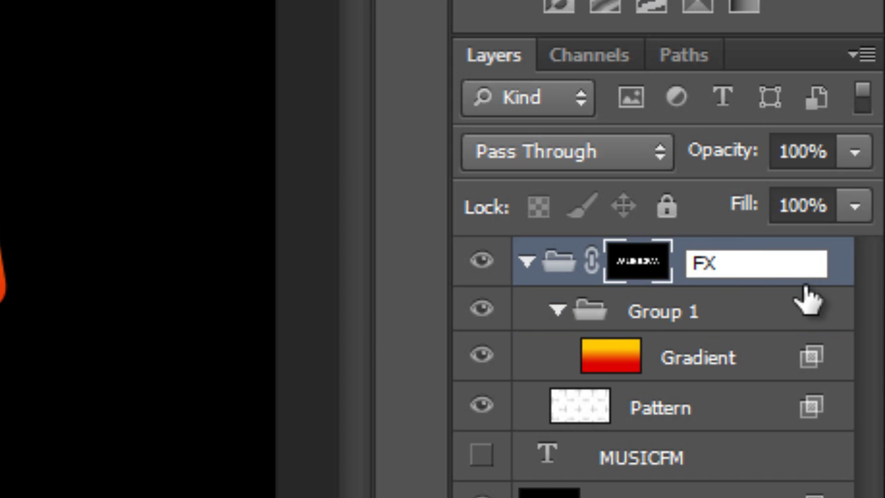
key(Return)
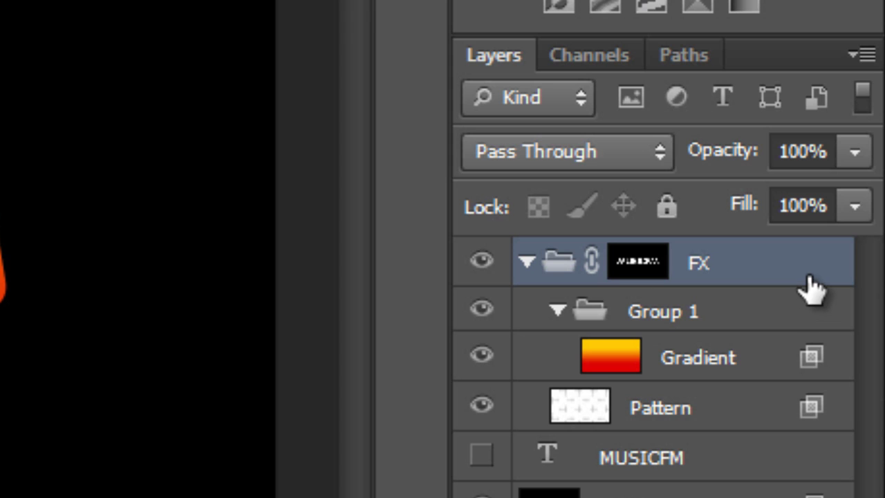
click(694, 316)
double_click(630, 312)
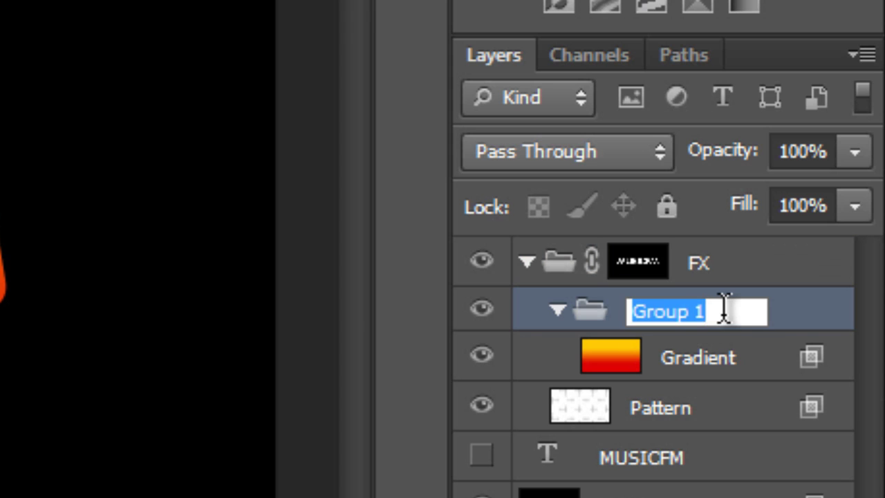
text(Gradient)
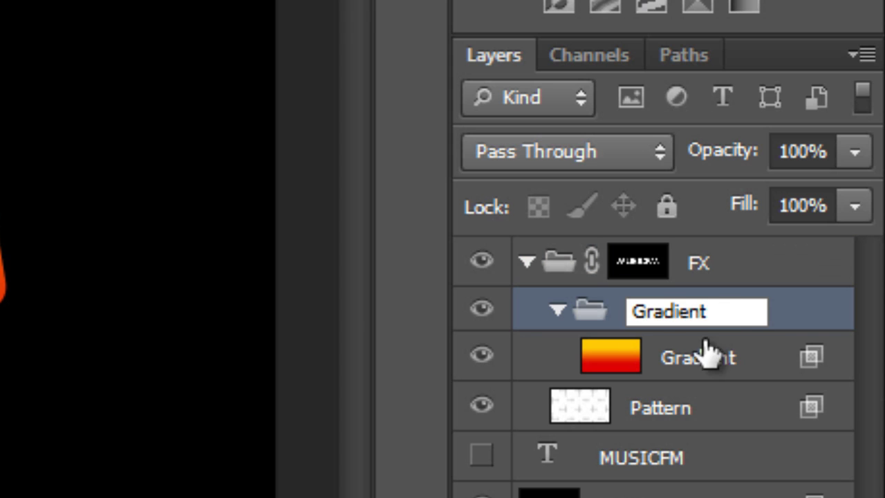
click(706, 354)
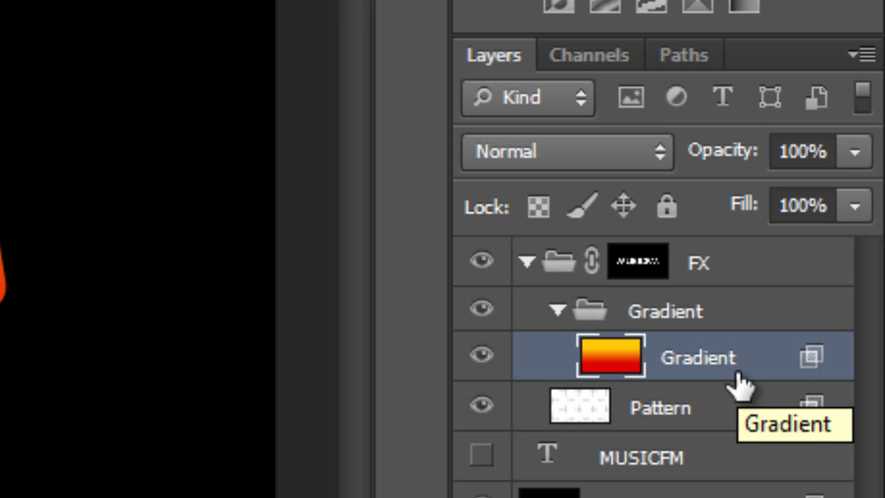
Step: Load the Pattern layer's MUSICFM tile shapes as a selection and use them to mask the Gradient group
drag(737, 377, 571, 418)
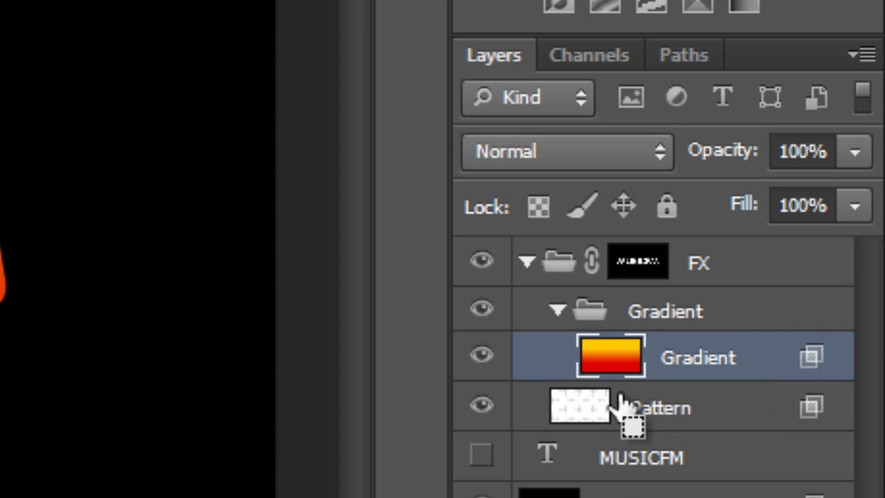
ctrl+click(571, 418)
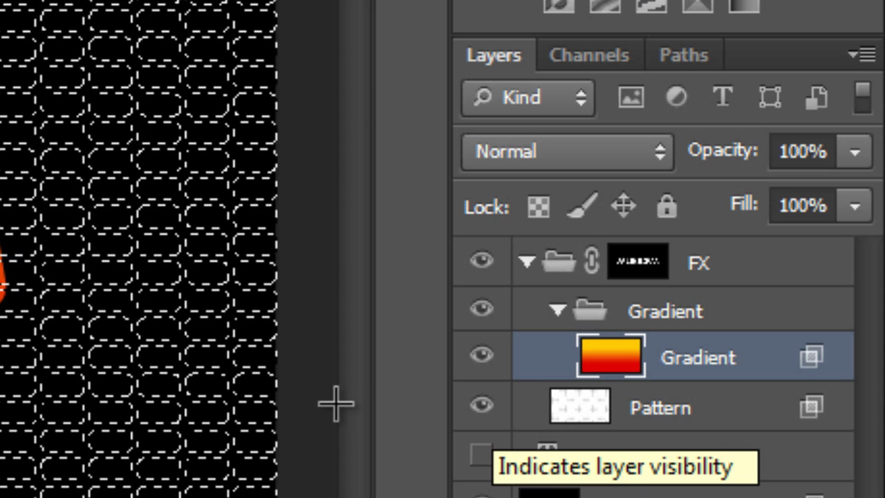
click(715, 325)
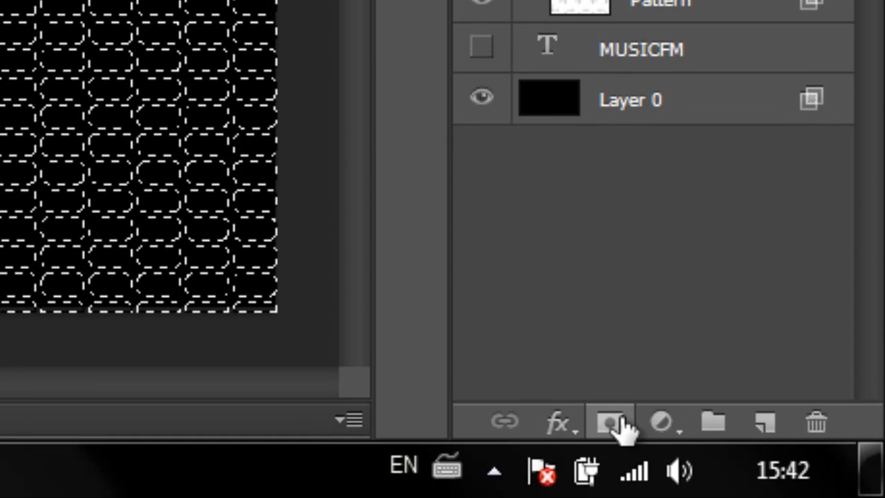
click(622, 421)
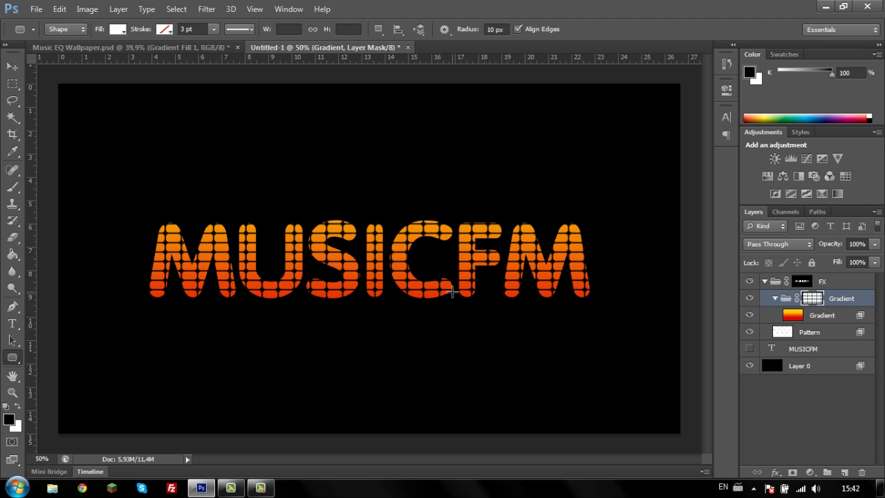
click(834, 319)
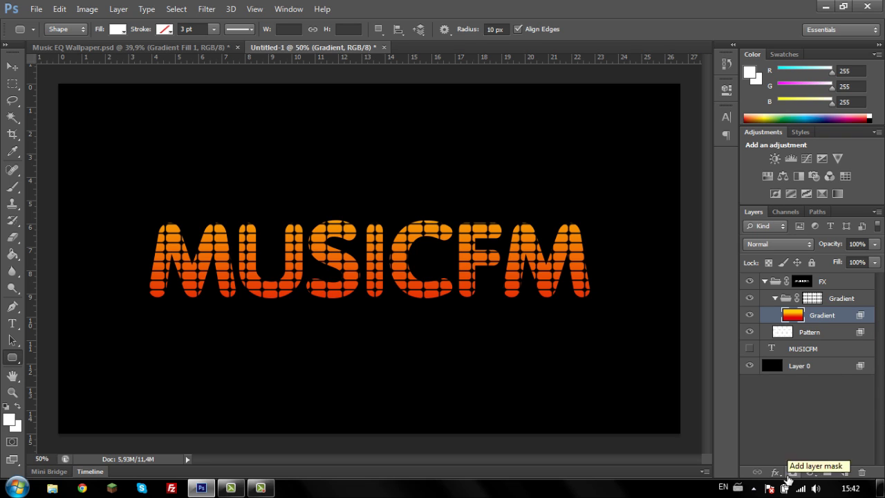
Step: Add a blank mask to the gradient fill layer and place a 55×30 px marquee beside the M
click(791, 472)
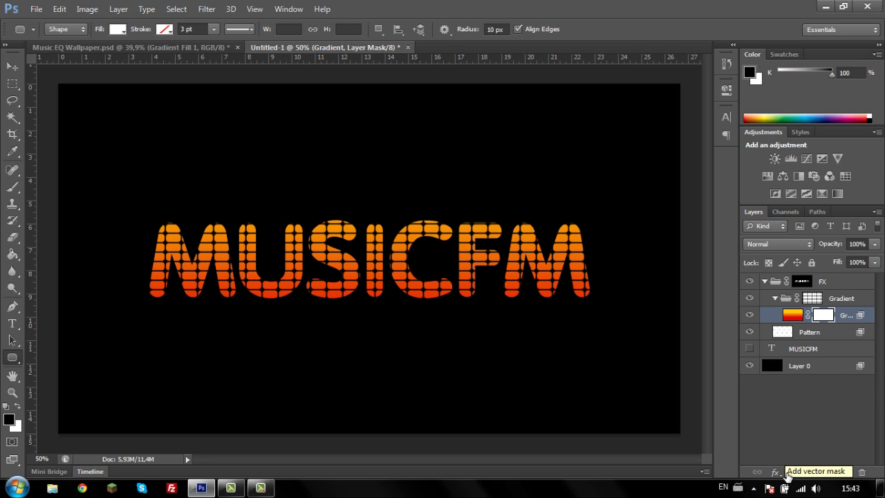
click(12, 84)
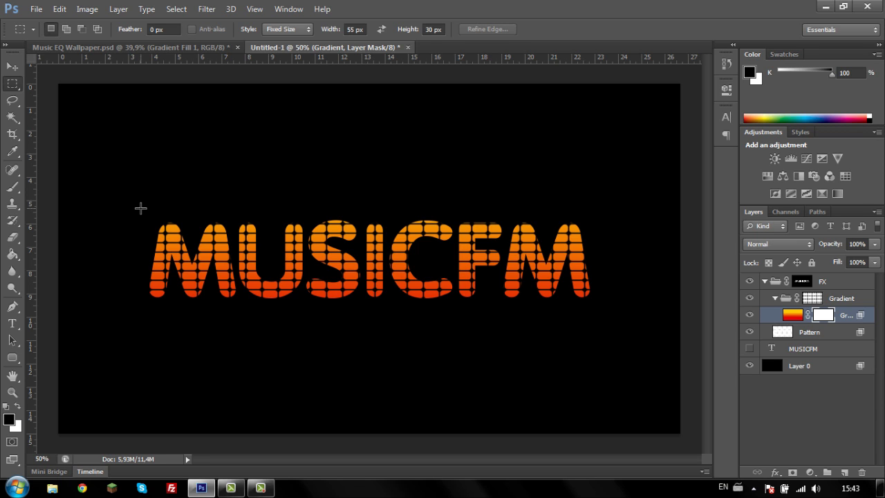
click(128, 47)
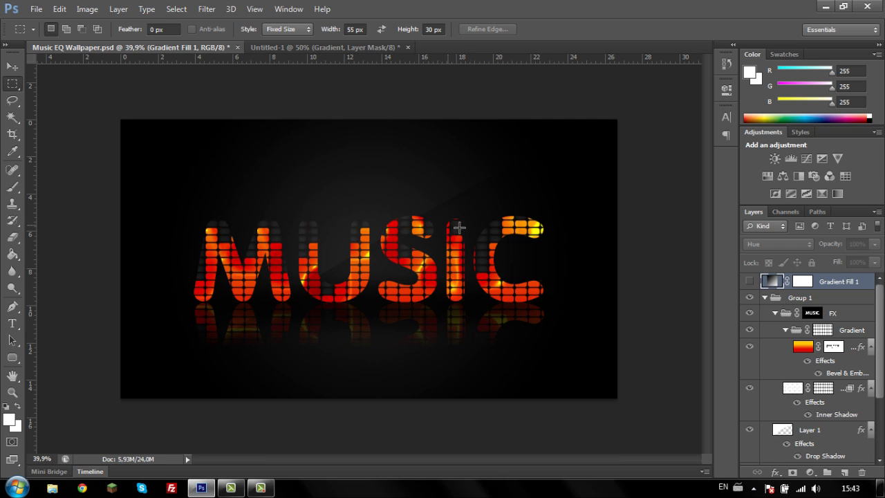
click(309, 49)
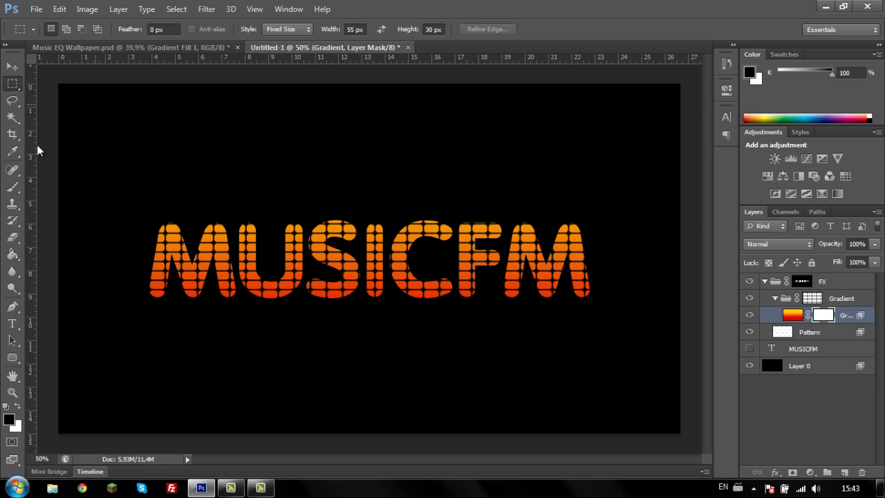
scroll(92, 217, up, 1)
scroll(172, 237, up, 2)
scroll(172, 238, up, 3)
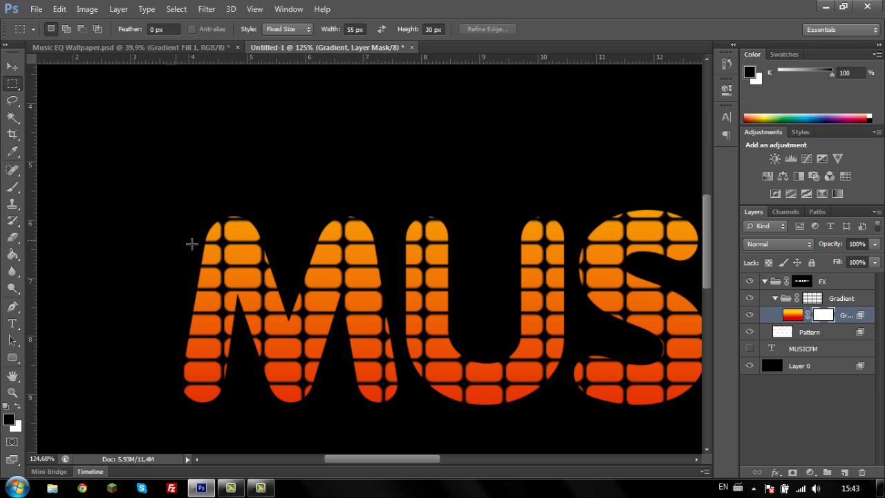
drag(186, 211, 166, 214)
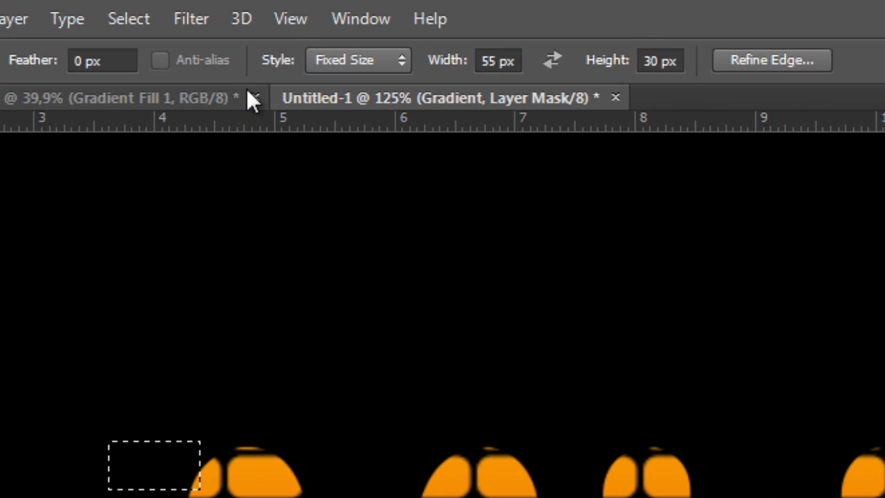
Step: Switch the marquee to free size and draw the first rectangles over the M's left tiles
click(342, 57)
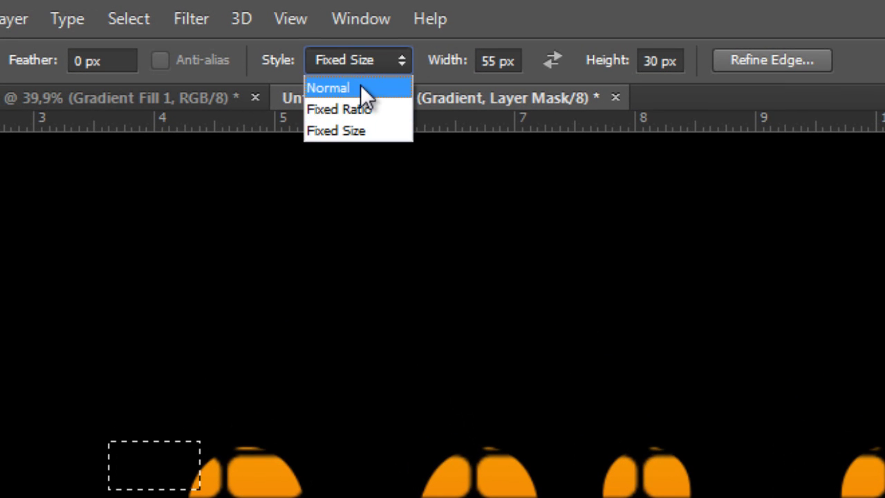
click(360, 86)
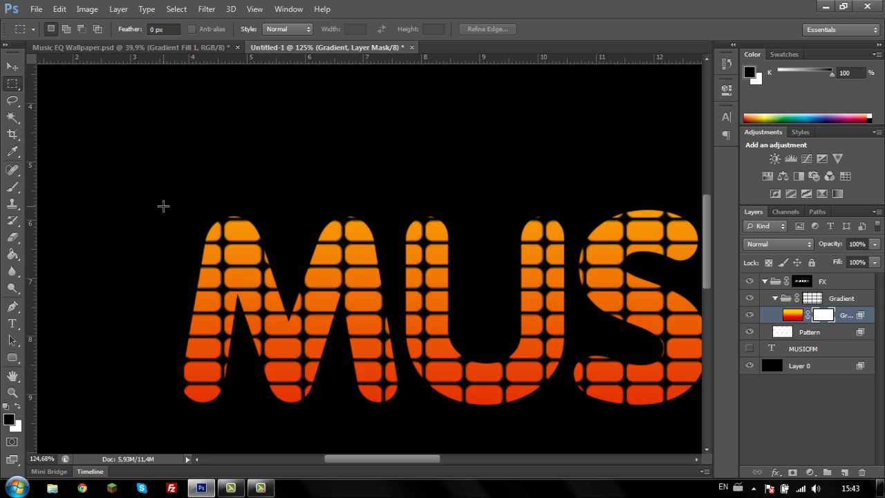
mouse_move(163, 206)
mouse_down()
mouse_move(224, 320)
mouse_move(221, 335)
mouse_up()
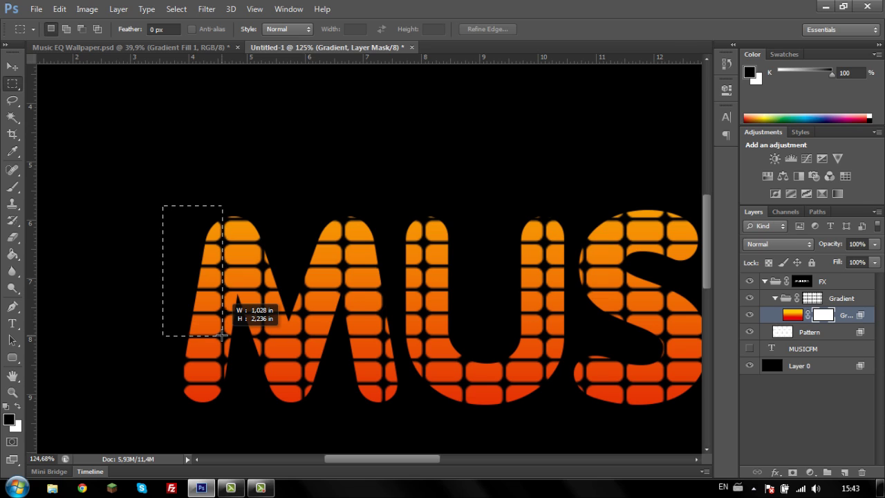
drag(221, 335, 223, 337)
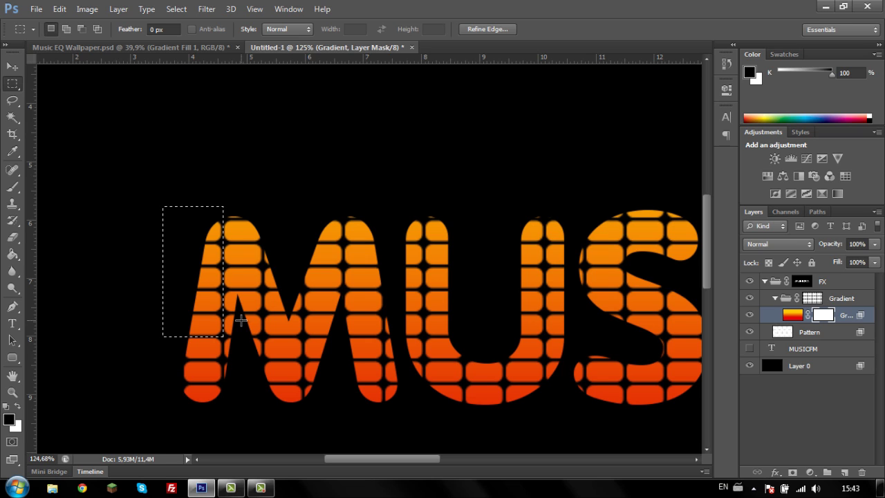
key(shift)
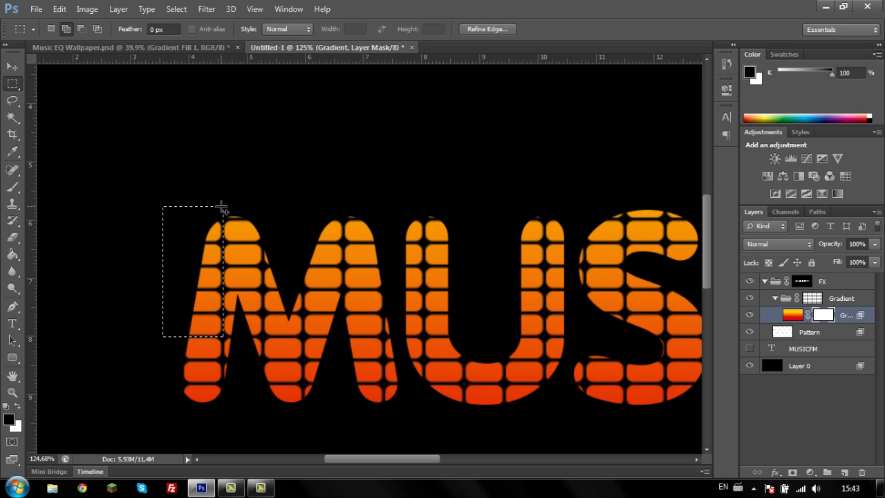
drag(221, 206, 263, 266)
Step: Add a block of the M's top tiles and undo an accidental deselect with Ctrl+Z
scroll(266, 269, up, 5)
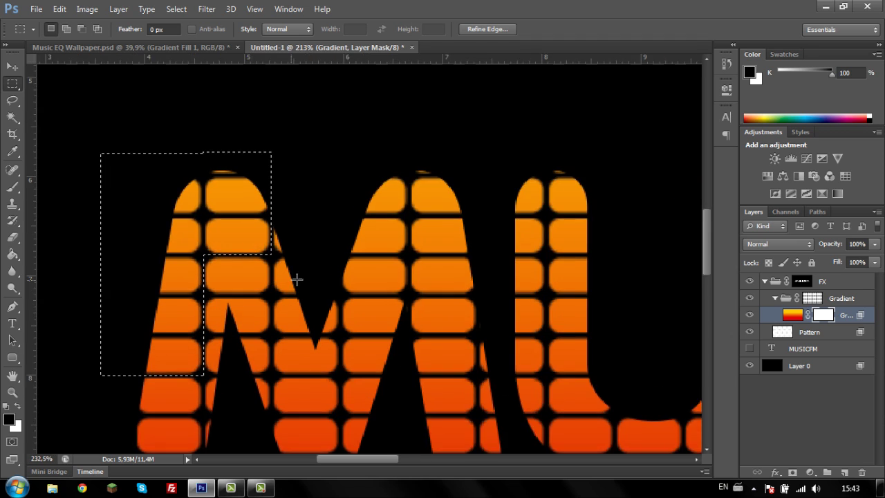
scroll(296, 278, up, 3)
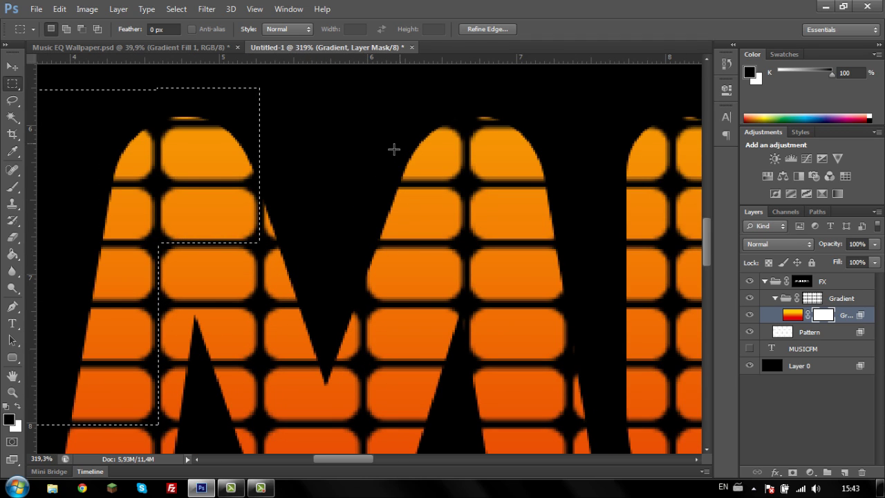
mouse_move(340, 105)
mouse_down()
mouse_move(449, 302)
mouse_move(463, 302)
mouse_move(452, 256)
mouse_move(465, 242)
mouse_up()
click(466, 245)
key(ctrl+z)
Step: Add rectangles over the M's left stroke and first hump and the U's upper and lower tiles
drag(69, 136, 83, 138)
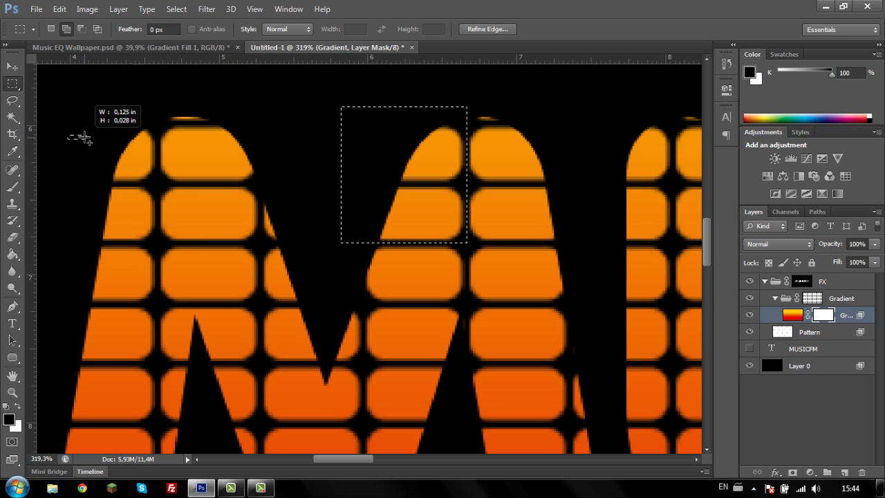
drag(61, 110, 158, 362)
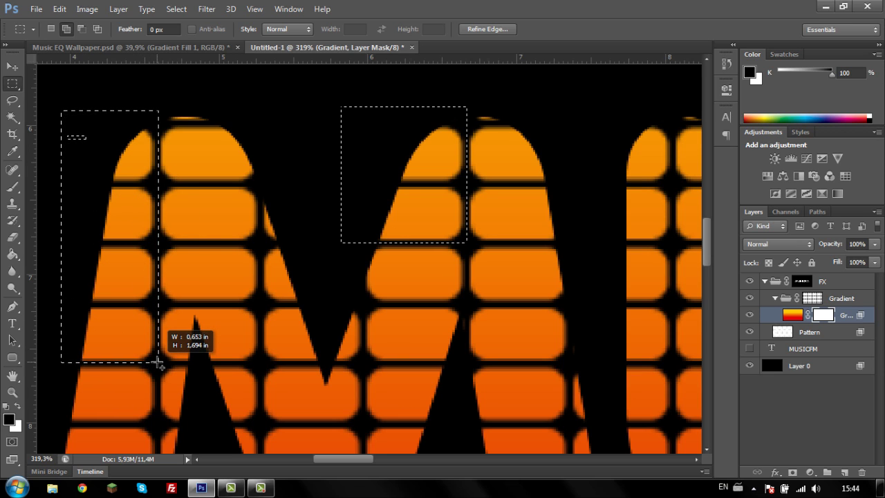
mouse_move(154, 104)
mouse_down()
mouse_move(252, 250)
mouse_move(259, 304)
mouse_up()
scroll(444, 414, right, 5)
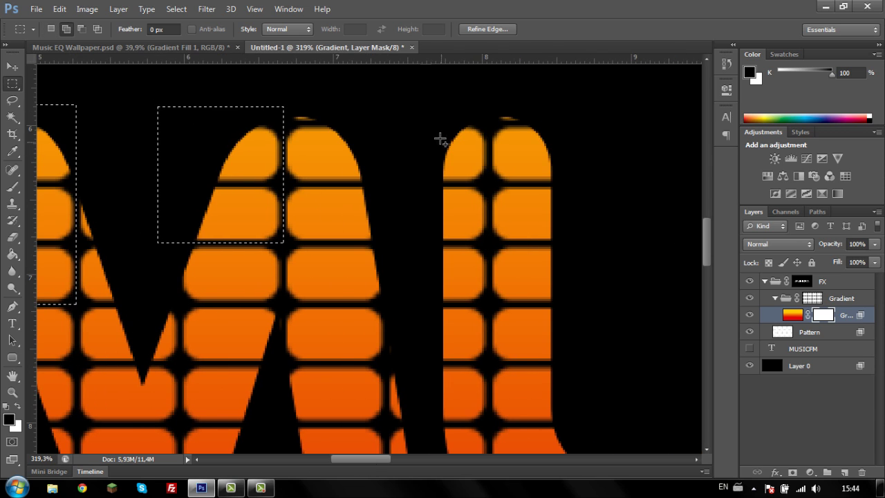
drag(428, 113, 487, 302)
drag(487, 104, 559, 181)
scroll(561, 181, down, 3)
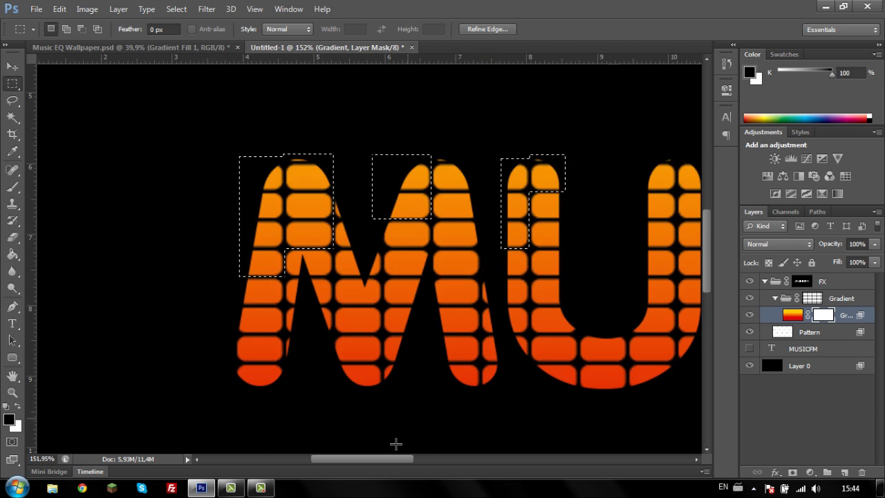
scroll(314, 312, up, 3)
drag(310, 331, 391, 395)
Step: Extend the selection over the U's top cells and the M's top tiles and right hump
scroll(212, 108, down, 3)
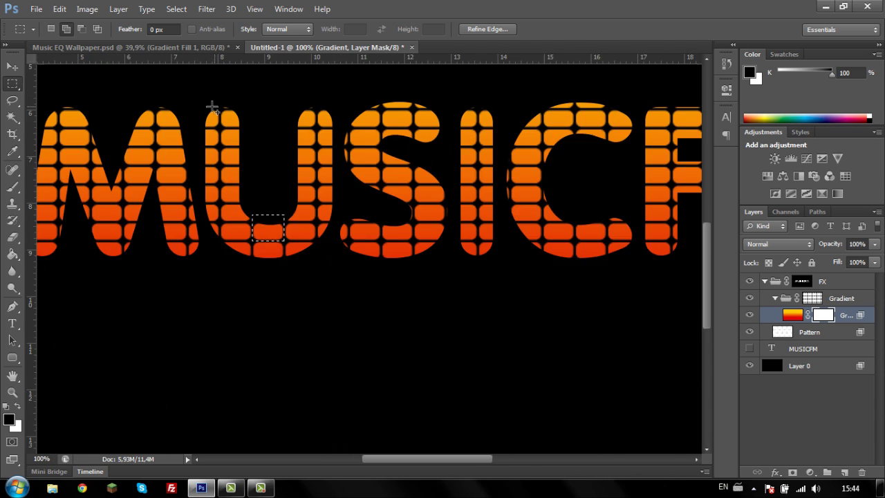
scroll(212, 107, up, 3)
drag(189, 67, 267, 225)
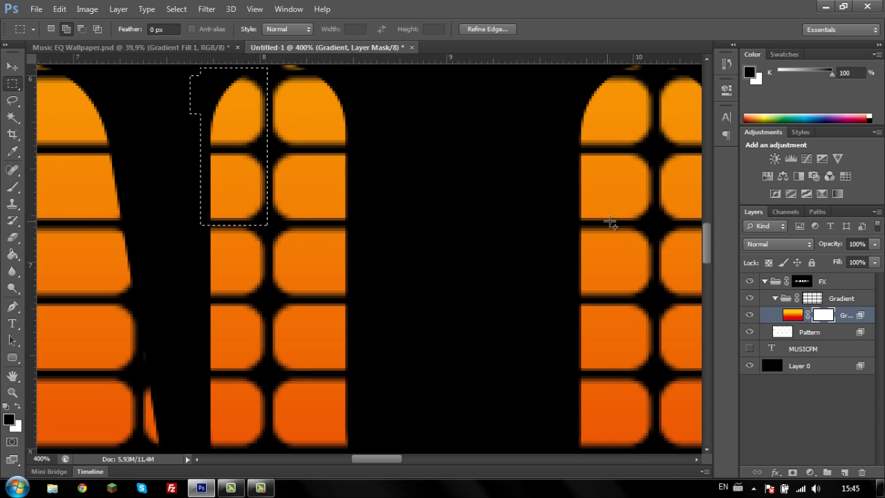
scroll(610, 222, up, 2)
drag(371, 179, 266, 286)
scroll(366, 283, down, 3)
drag(144, 248, 183, 338)
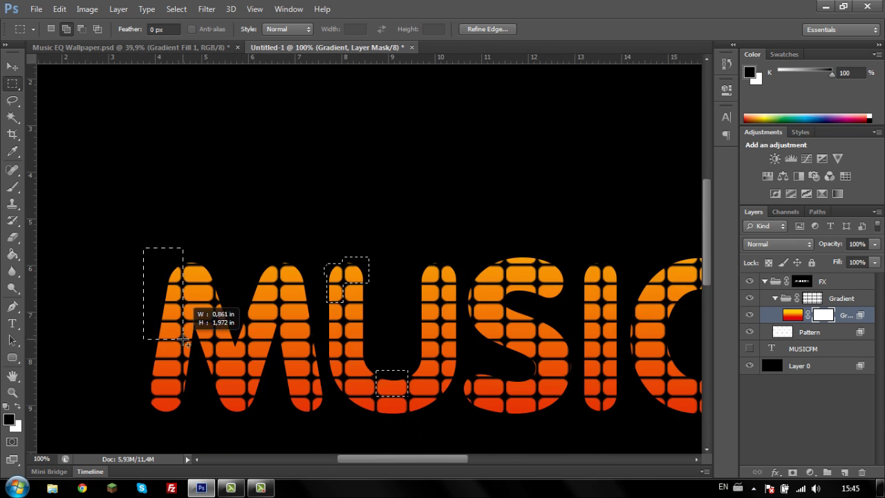
scroll(183, 338, up, 3)
scroll(339, 162, down, 1)
mouse_move(293, 66)
mouse_down()
mouse_move(385, 200)
mouse_move(387, 193)
mouse_up()
drag(500, 69, 581, 136)
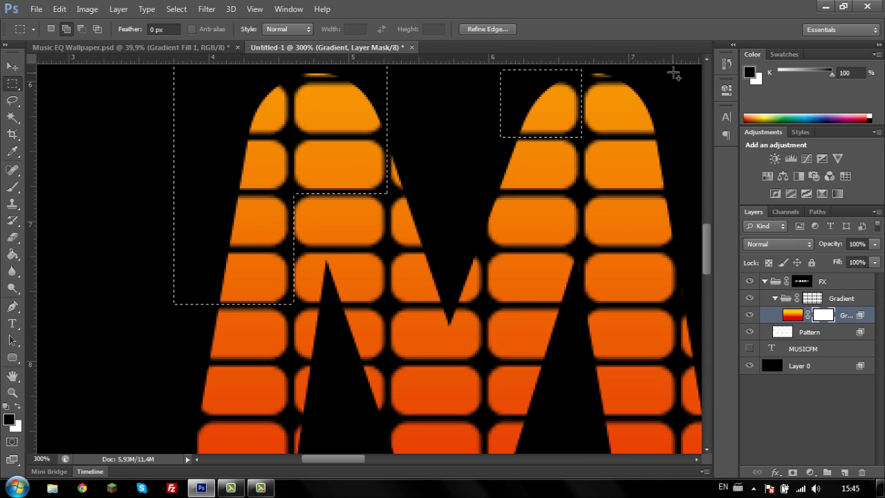
Step: Add stepped rectangles over the U's right column, the top of the S and the I's columns
scroll(582, 253, down, 1)
scroll(582, 253, right, 5)
drag(107, 141, 151, 230)
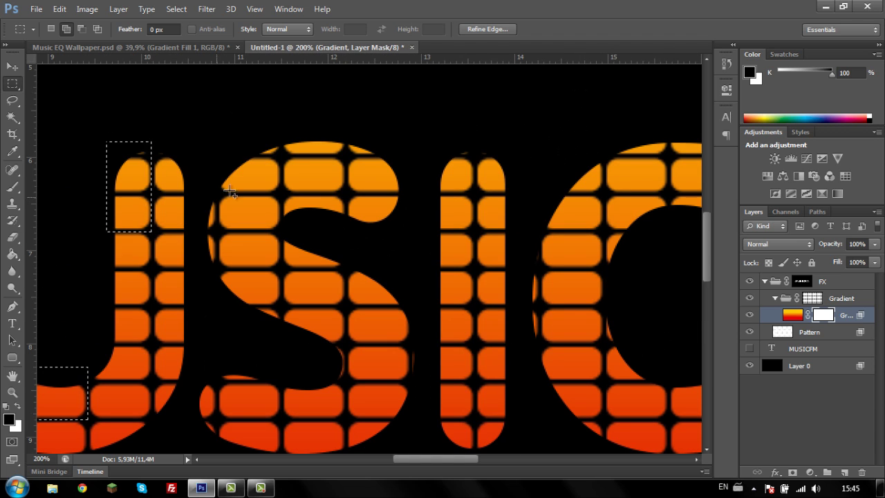
drag(212, 128, 280, 194)
drag(280, 128, 346, 268)
mouse_move(346, 137)
mouse_down()
mouse_move(384, 154)
mouse_move(473, 268)
mouse_up()
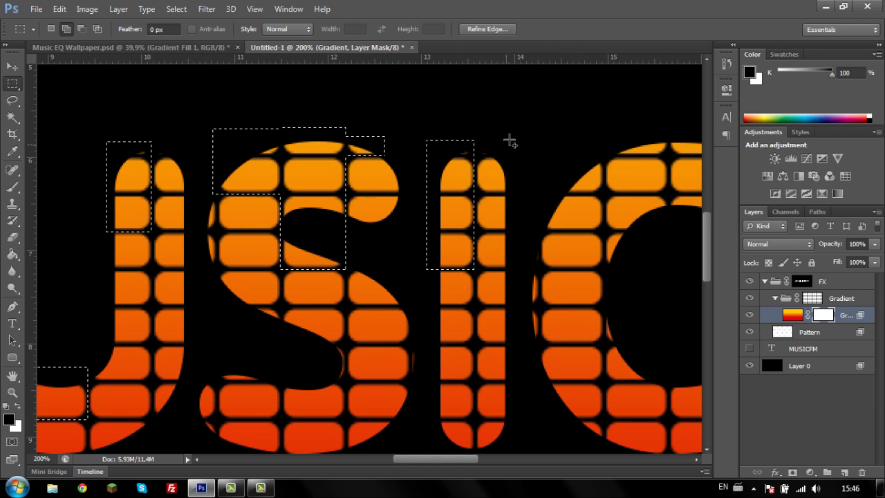
mouse_move(473, 138)
mouse_down()
mouse_move(510, 230)
mouse_move(483, 145)
mouse_up()
Step: Add rectangles over the I's top, the C's top and left side, and the F's top arm
scroll(483, 207, right, 3)
mouse_move(421, 128)
mouse_down()
mouse_move(453, 235)
mouse_move(479, 232)
mouse_up()
drag(483, 127, 543, 158)
mouse_move(544, 126)
mouse_down()
mouse_move(614, 399)
mouse_move(608, 418)
mouse_up()
drag(482, 460, 531, 463)
drag(304, 139, 365, 269)
mouse_move(365, 194)
mouse_down()
mouse_move(428, 142)
mouse_move(487, 225)
mouse_up()
drag(501, 458, 522, 458)
Step: Cover the final M's top tiles with more rectangles, then zoom out to view MUSICFM
drag(365, 145, 401, 193)
mouse_move(401, 145)
mouse_down()
mouse_move(470, 235)
mouse_move(476, 229)
mouse_up()
drag(531, 146, 595, 268)
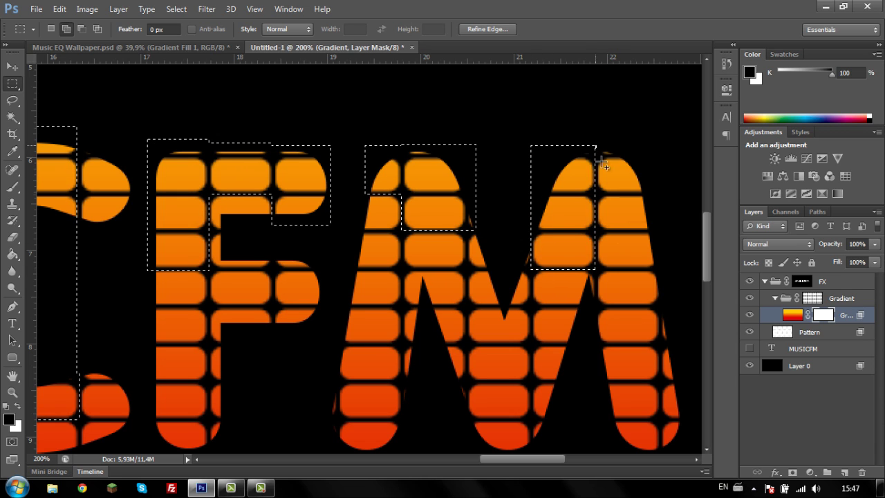
drag(596, 146, 665, 306)
scroll(320, 226, down, 2)
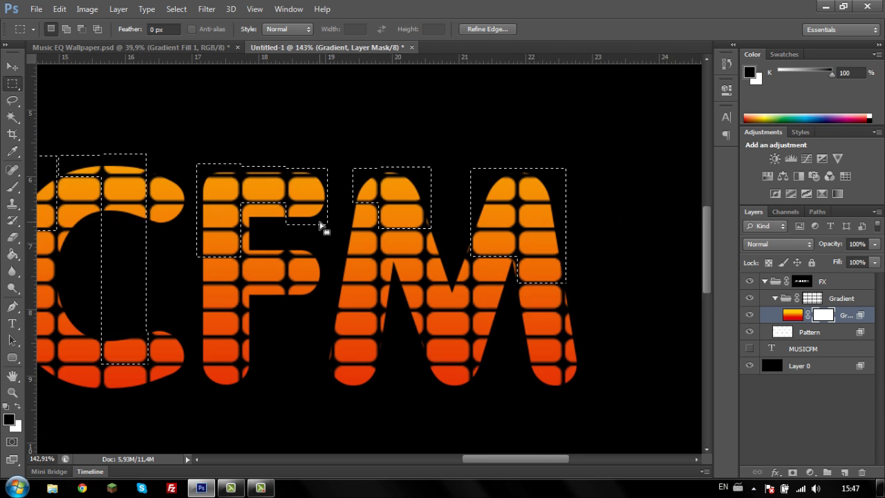
scroll(320, 225, down, 2)
scroll(318, 230, down, 2)
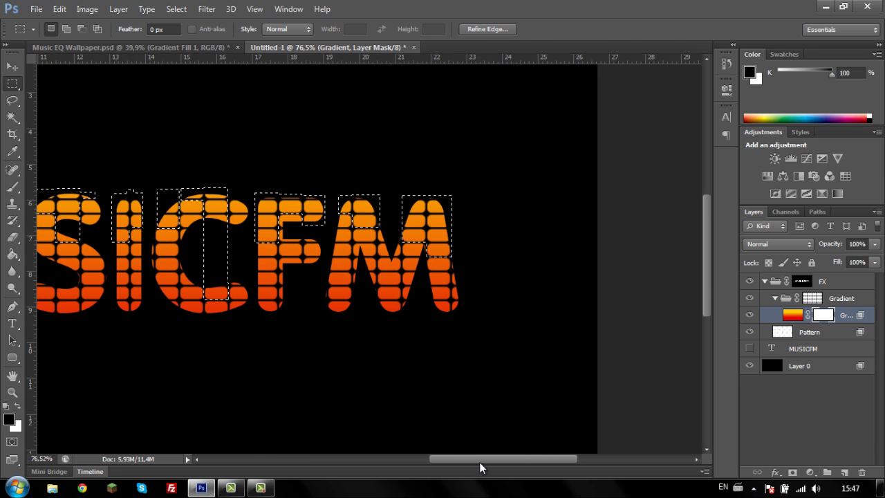
drag(487, 459, 438, 461)
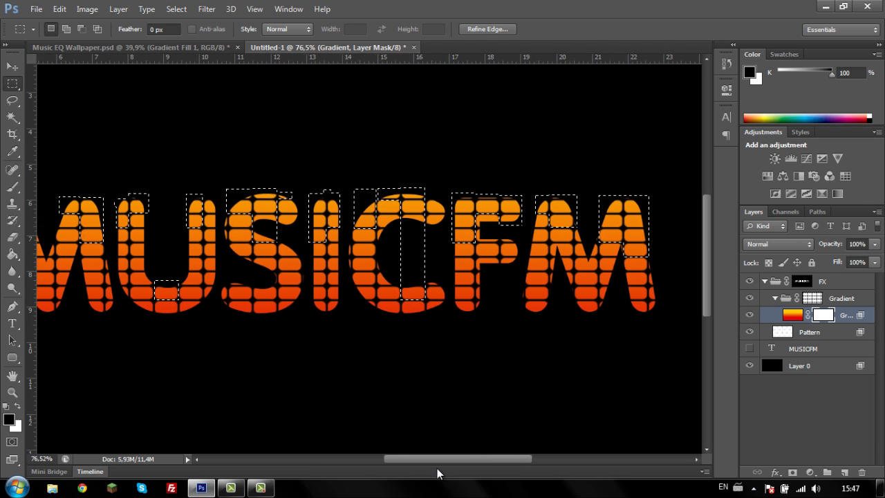
scroll(329, 383, down, 1)
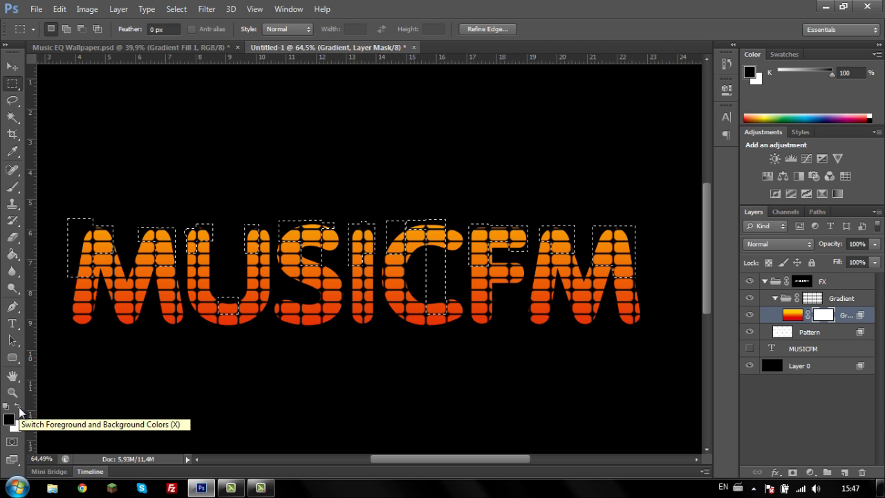
Step: Fill the selection black on the Gradient mask so the upper tiles turn dark grey, then deselect
click(19, 411)
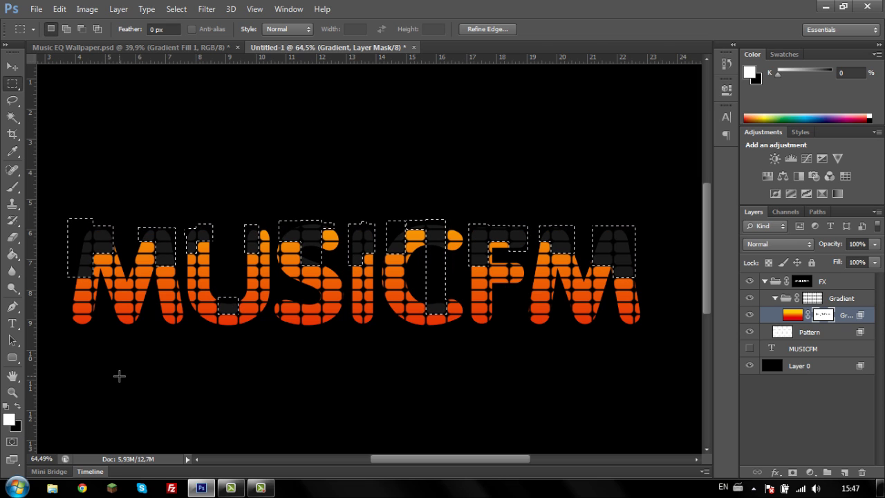
key(ctrl+d)
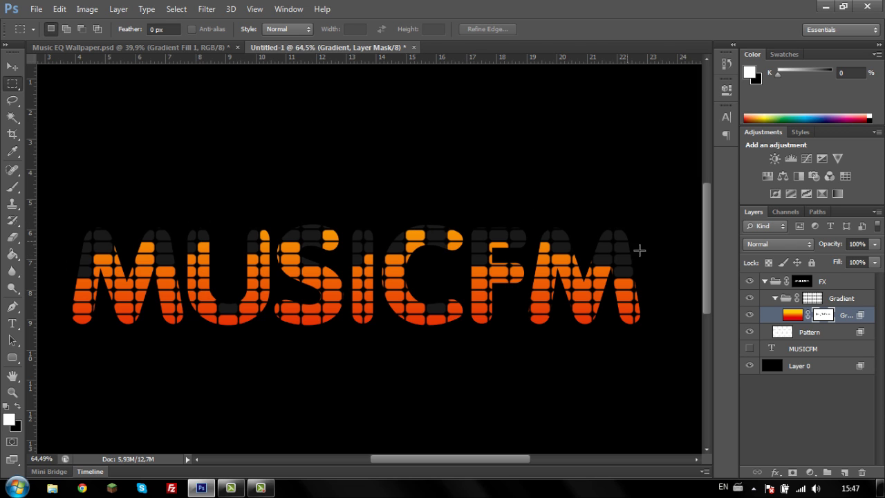
scroll(626, 267, up, 2)
scroll(626, 267, up, 1)
scroll(626, 267, down, 1)
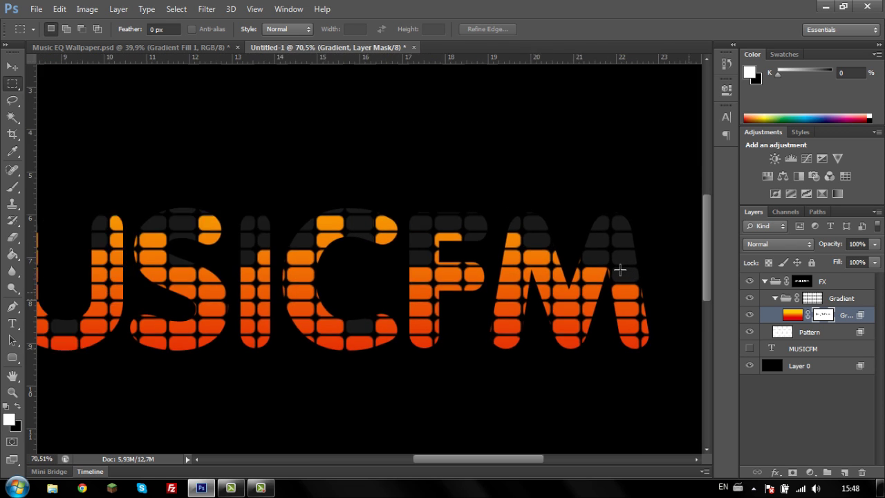
scroll(484, 266, down, 2)
scroll(369, 263, down, 1)
scroll(369, 263, up, 1)
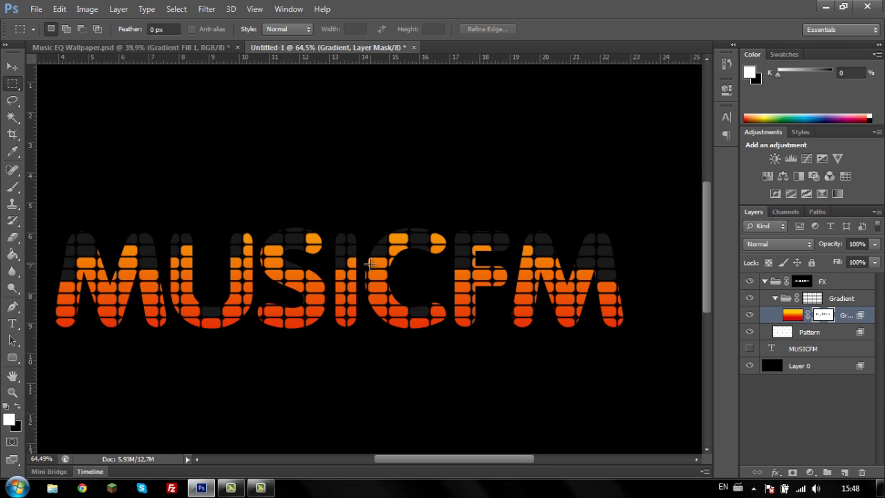
scroll(371, 263, down, 1)
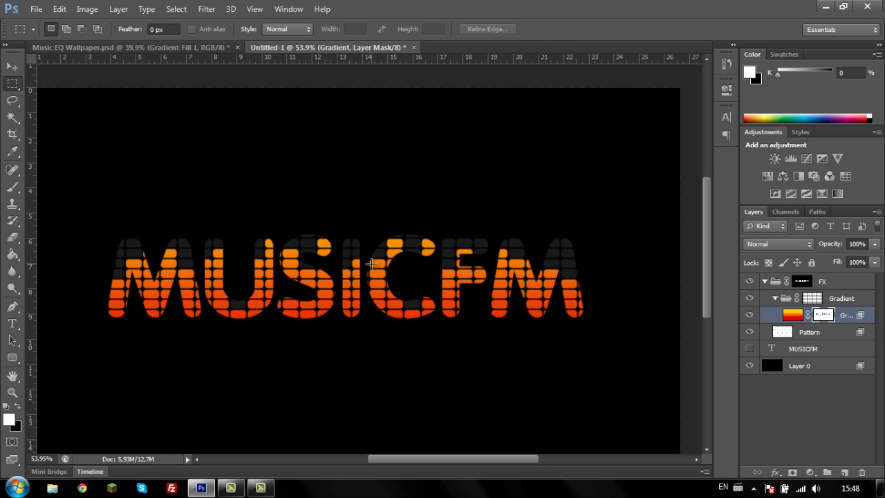
scroll(642, 290, up, 2)
scroll(638, 286, up, 1)
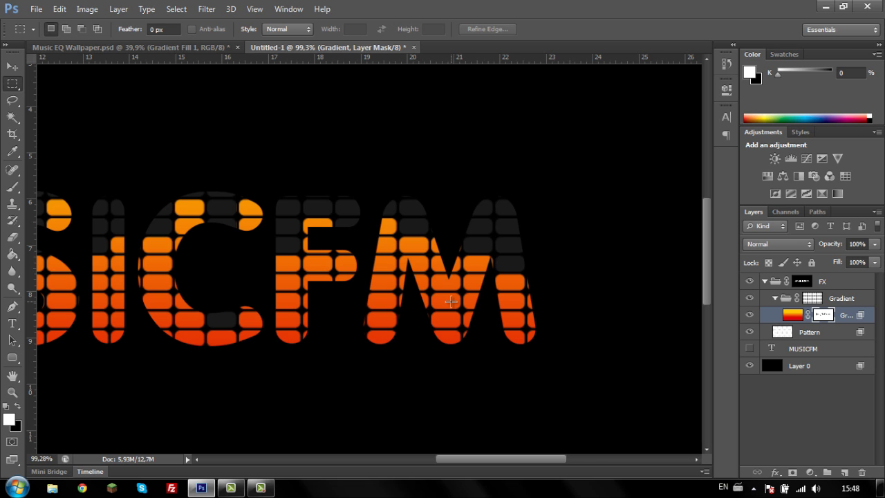
scroll(402, 277, down, 3)
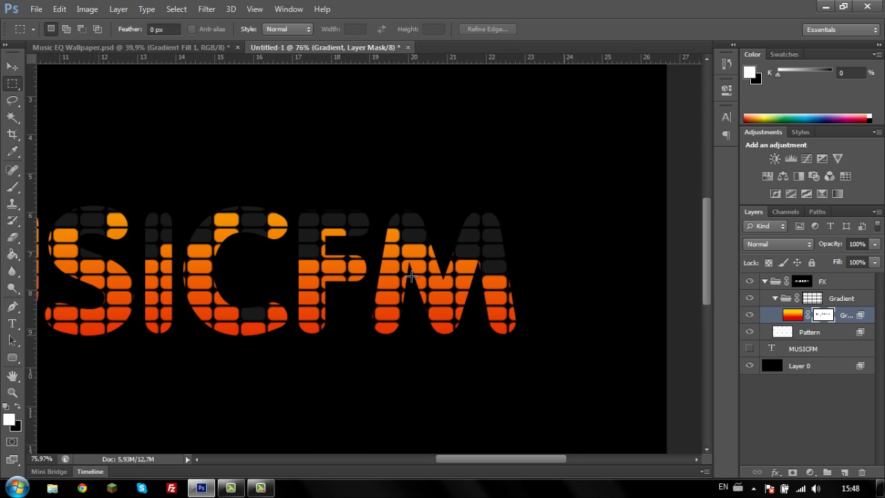
drag(468, 462, 430, 460)
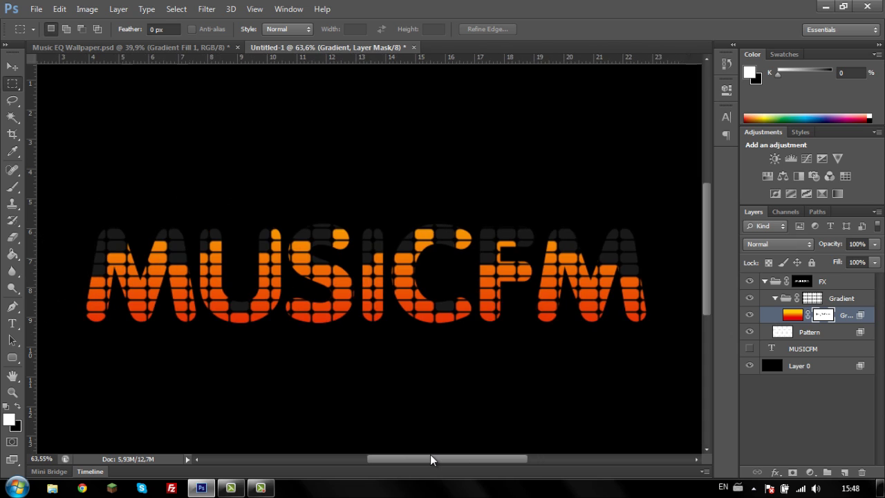
scroll(410, 399, down, 2)
scroll(410, 400, up, 1)
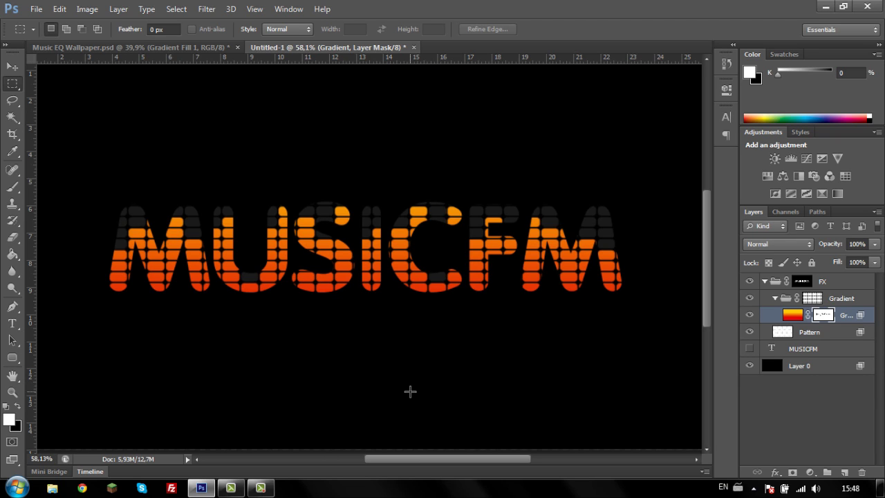
Step: Add a Bevel & Emboss to the gradient layer with 1000% depth and 60 px size
double_click(787, 313)
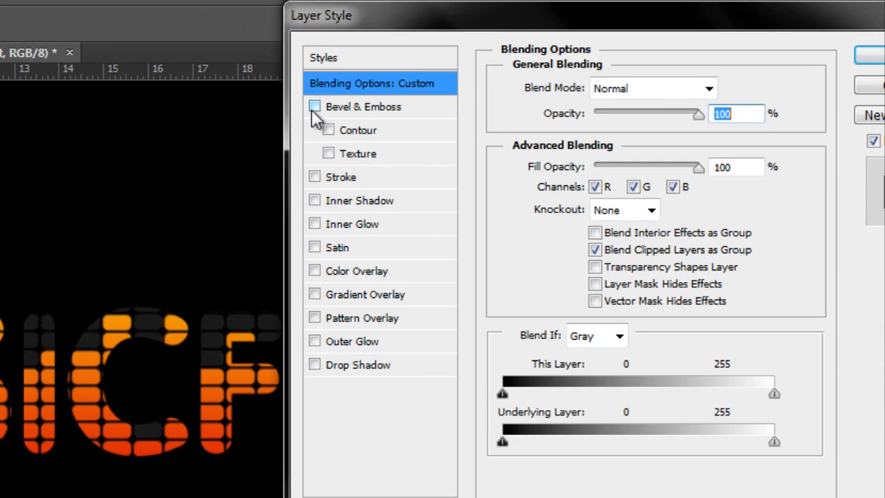
click(419, 94)
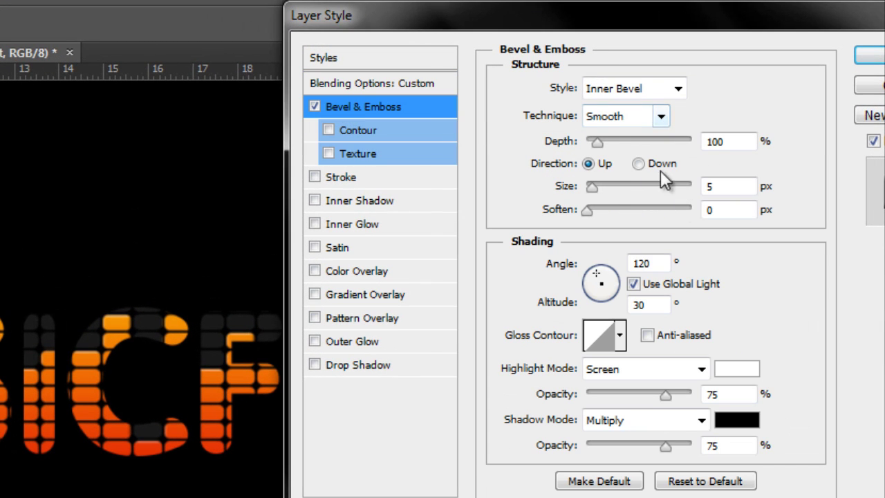
drag(597, 142, 715, 147)
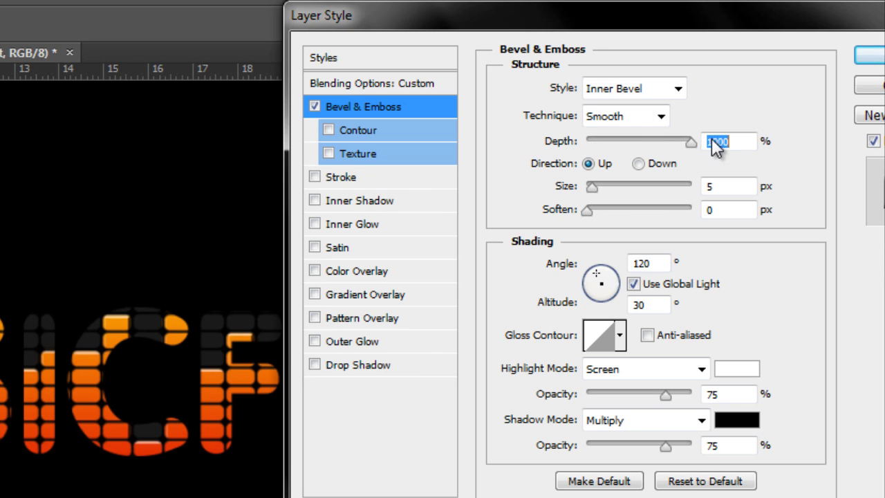
double_click(701, 185)
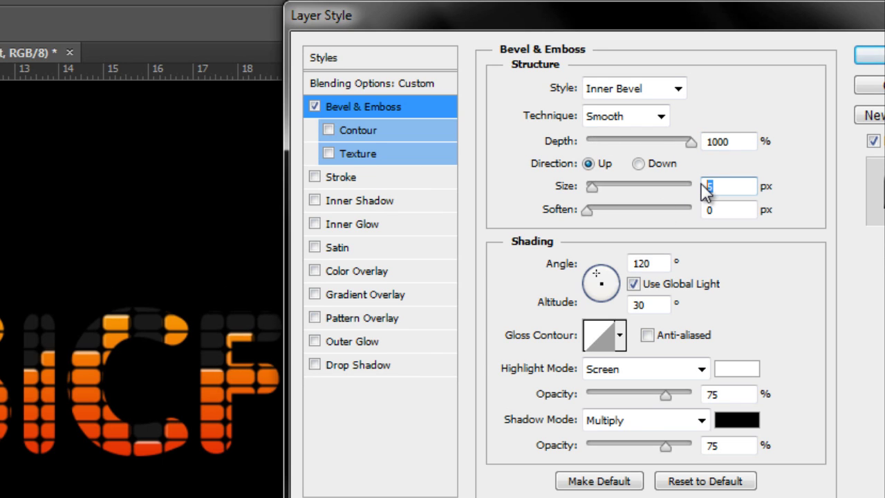
text(70)
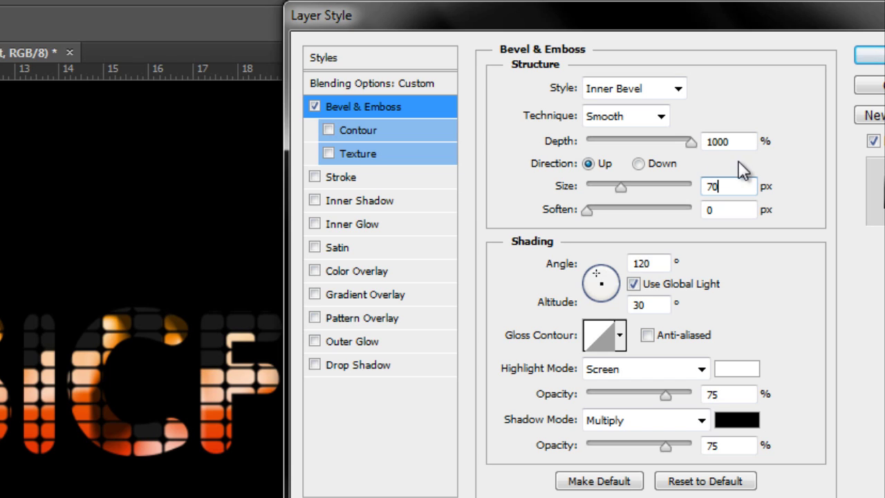
double_click(724, 187)
text(60)
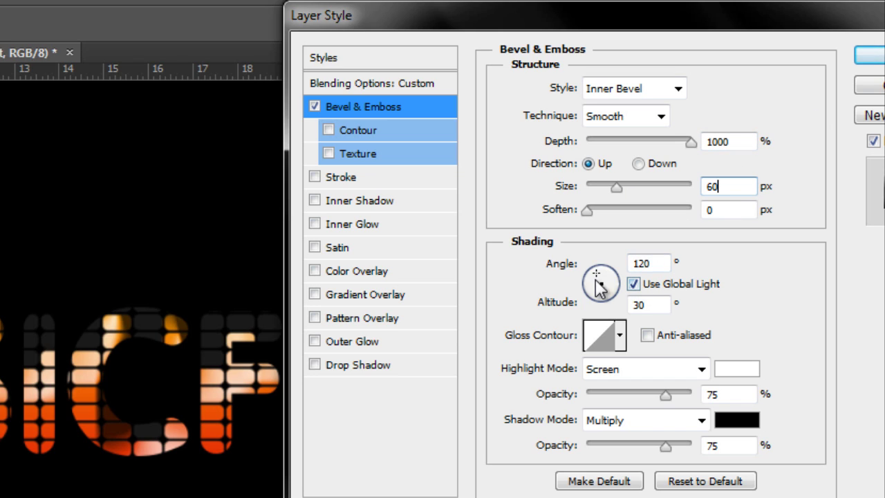
Step: Turn off Use Global Light and set the bevel light to 121° angle, 58° altitude
click(633, 284)
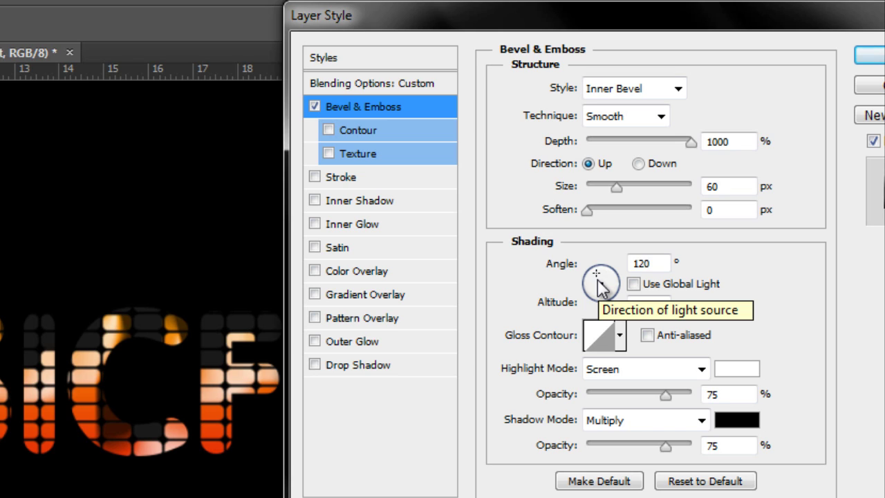
click(598, 282)
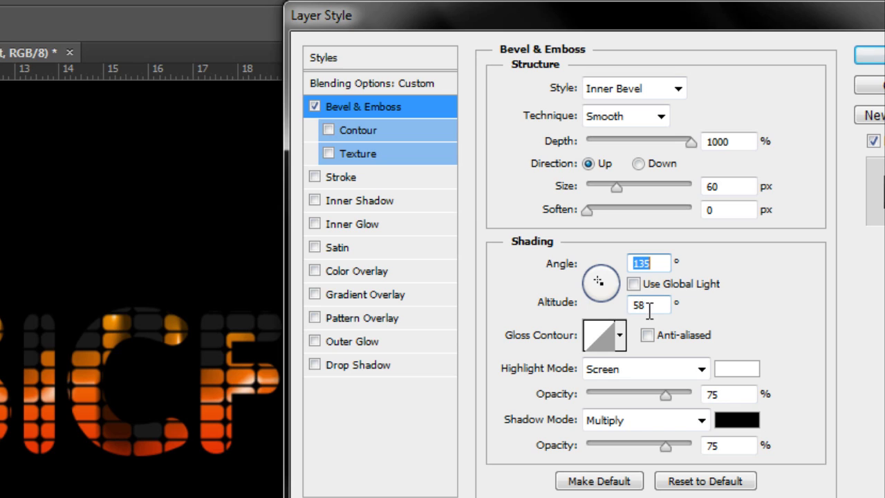
click(598, 283)
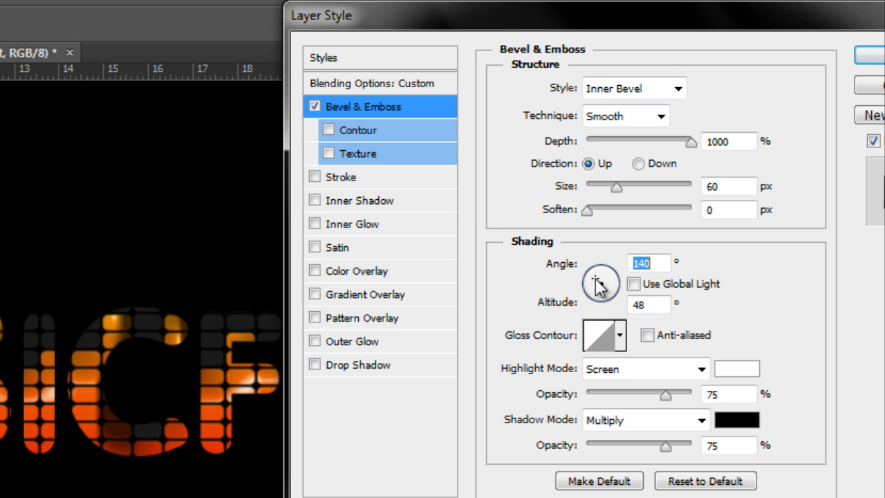
drag(595, 277, 599, 282)
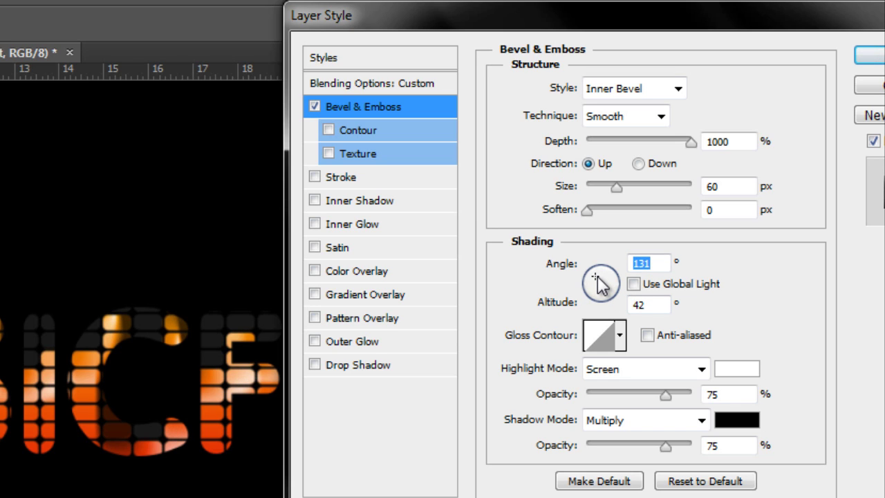
click(598, 282)
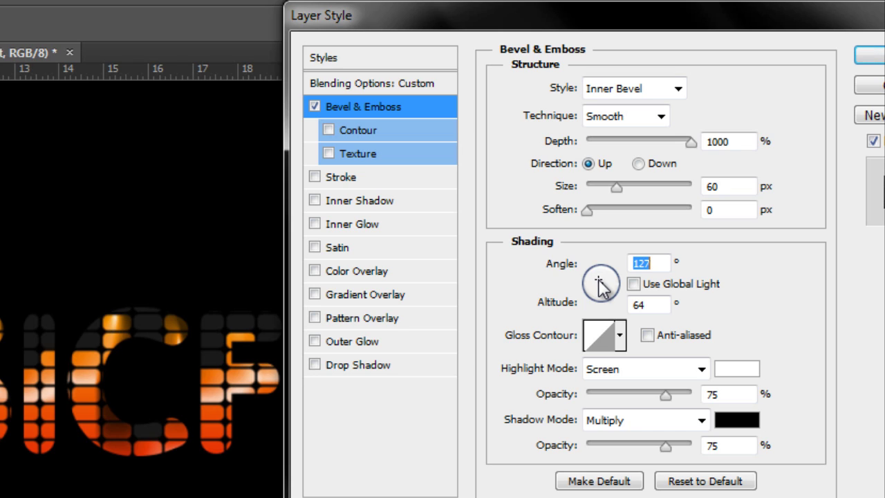
click(599, 282)
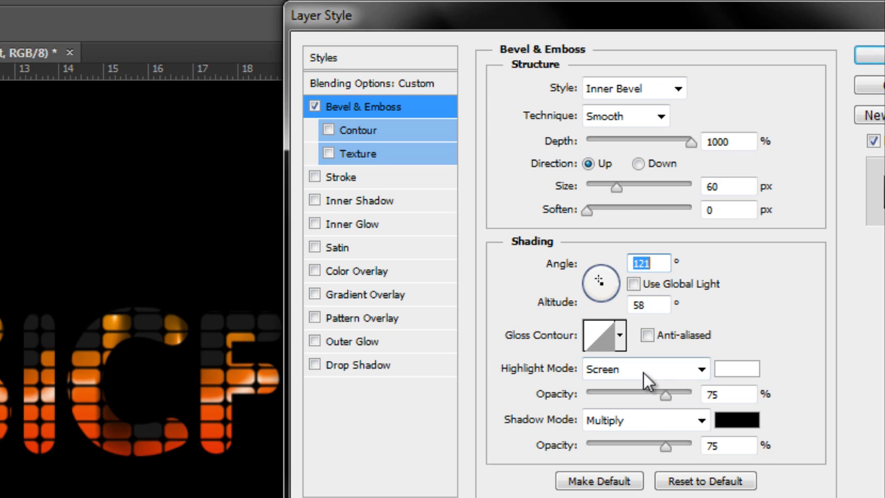
Step: Set the bevel highlight mode to Color Dodge and the shadow mode to Color Burn
click(664, 368)
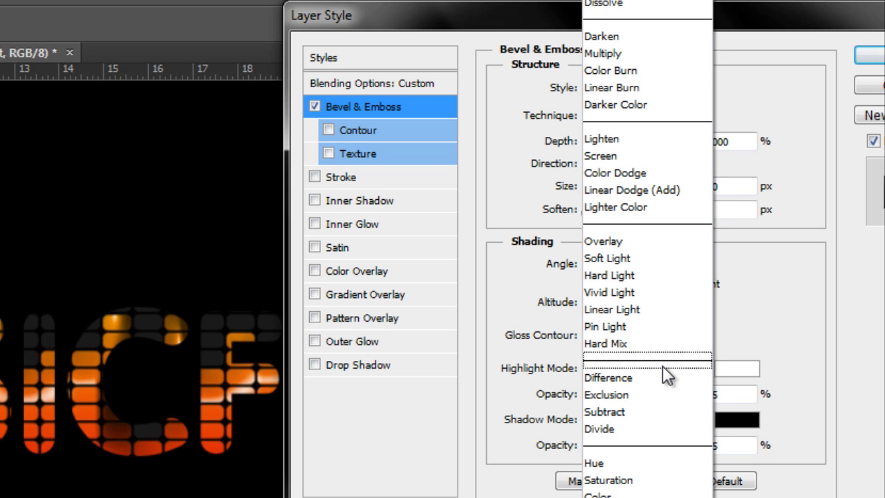
click(650, 173)
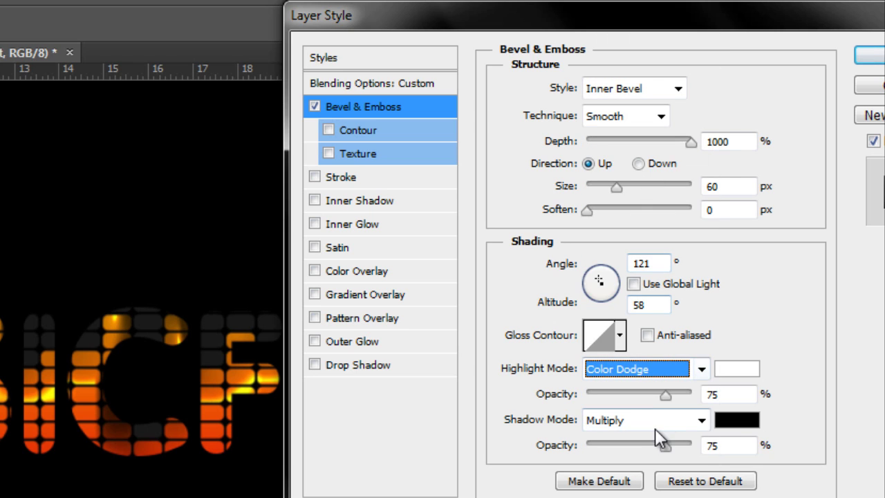
click(700, 420)
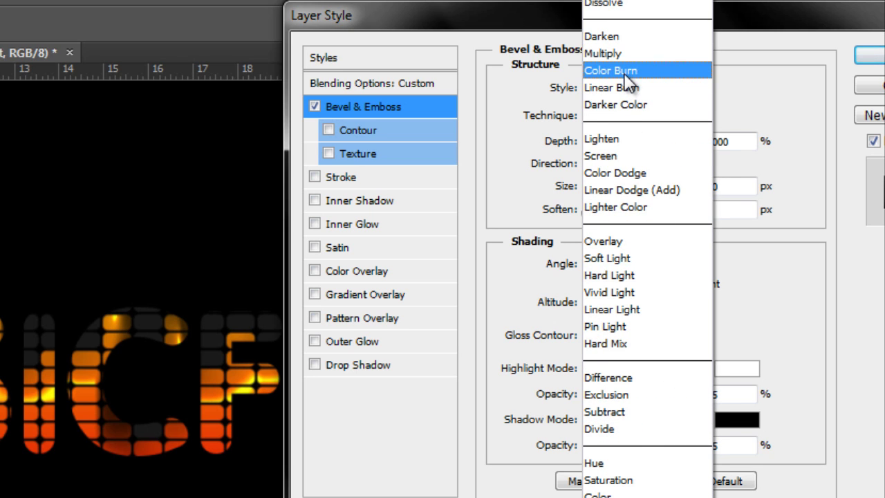
click(629, 73)
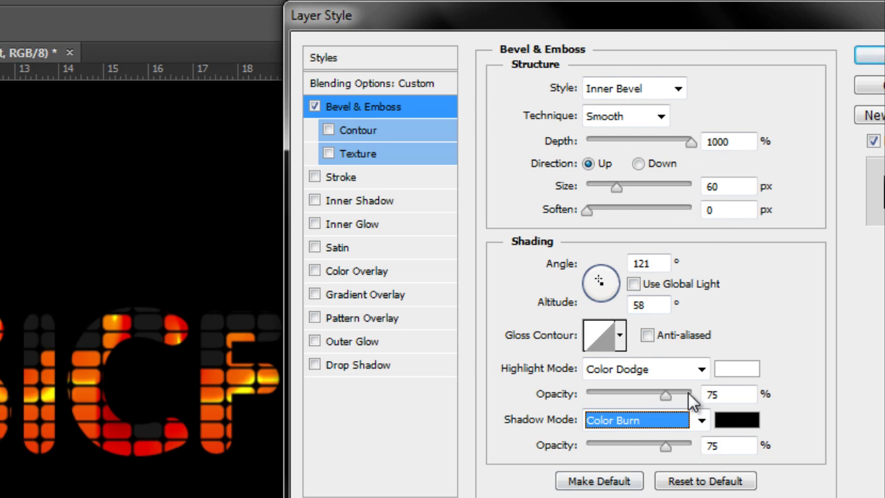
Step: Set bevel highlight opacity to 65% and shadow opacity to 48%, then apply the style
click(642, 444)
drag(643, 443, 640, 444)
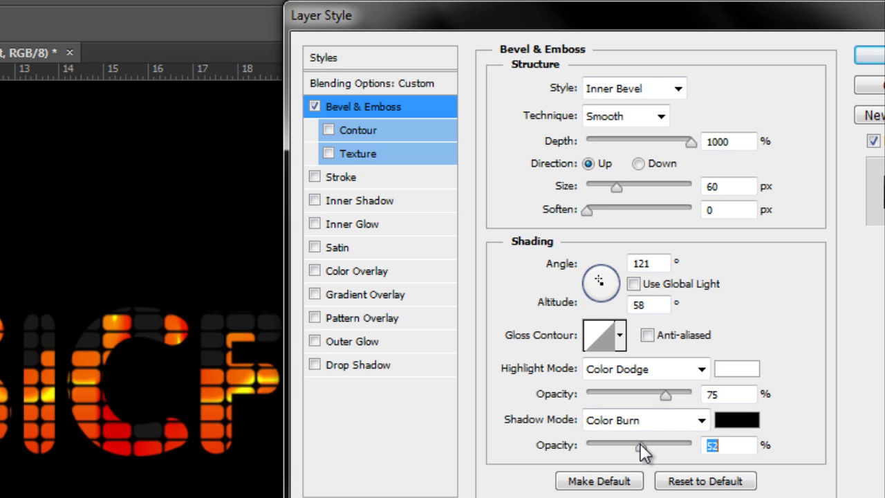
click(650, 394)
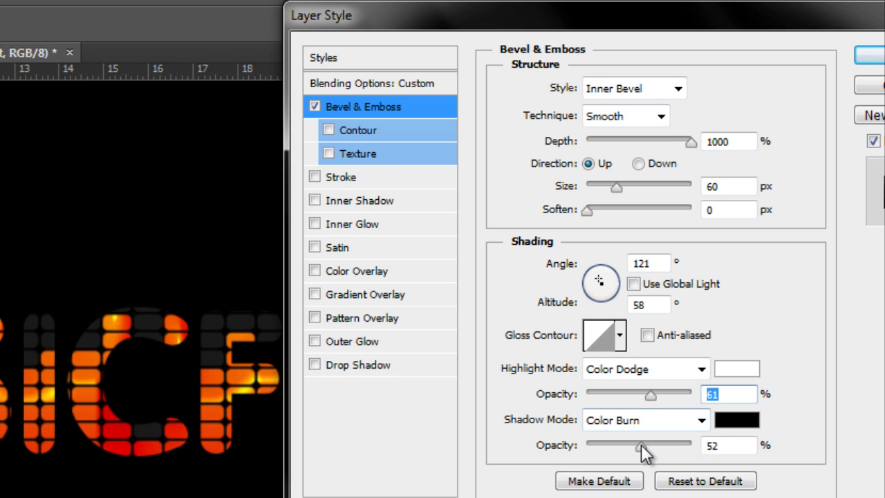
mouse_move(641, 446)
mouse_down()
mouse_move(631, 447)
mouse_move(641, 446)
mouse_up()
mouse_move(650, 393)
mouse_down()
mouse_move(673, 394)
mouse_move(655, 394)
mouse_up()
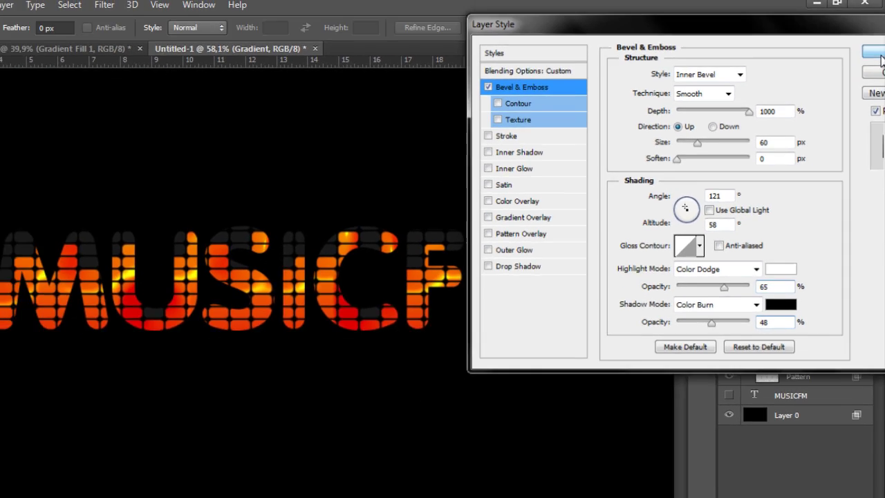
key(Return)
Step: Mask the Pattern layer with a selection of its own tiles and fit the document with Ctrl+0
click(809, 357)
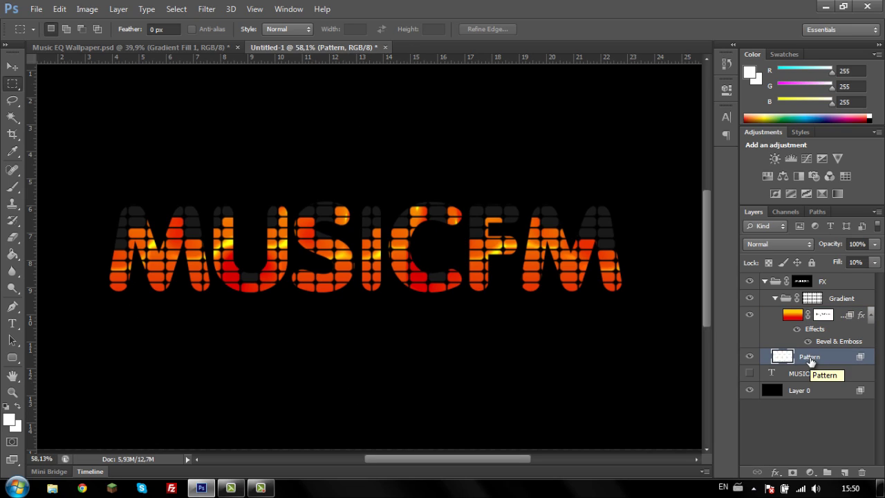
ctrl+click(782, 358)
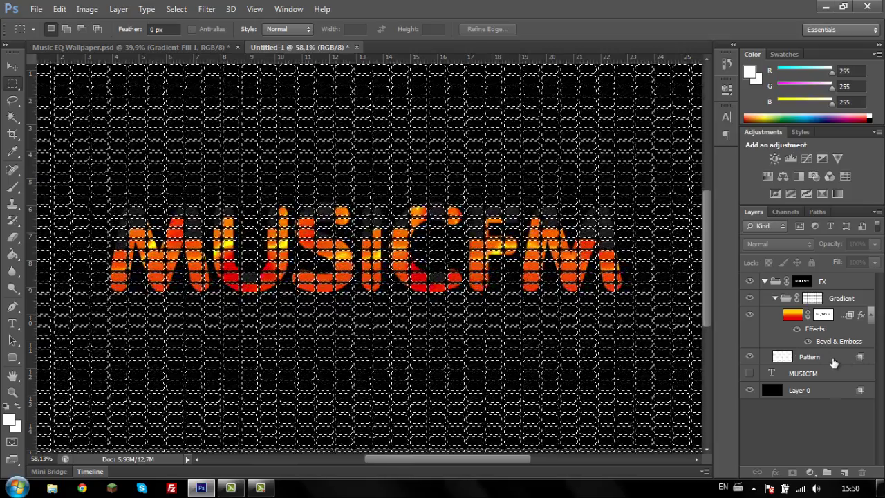
click(802, 358)
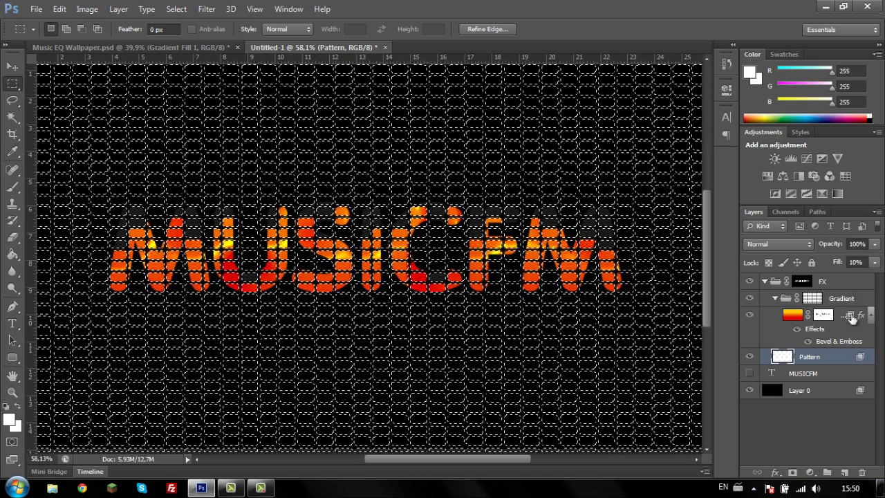
click(792, 472)
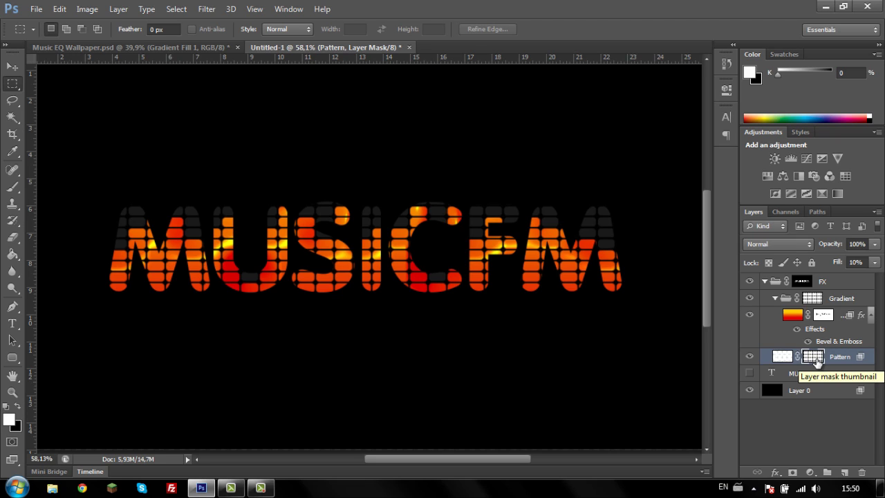
click(780, 357)
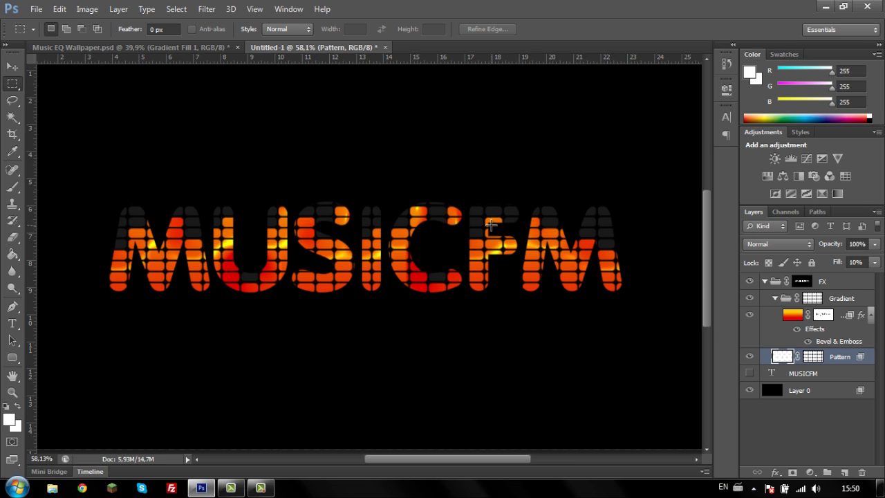
key(ctrl+0)
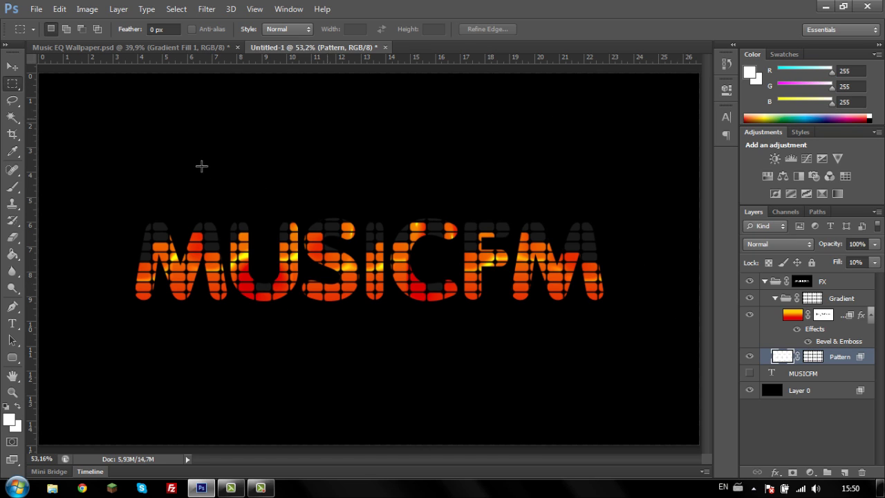
Step: Open the Pattern layer's Layer Style dialog and turn on Inner Shadow
key(alt)
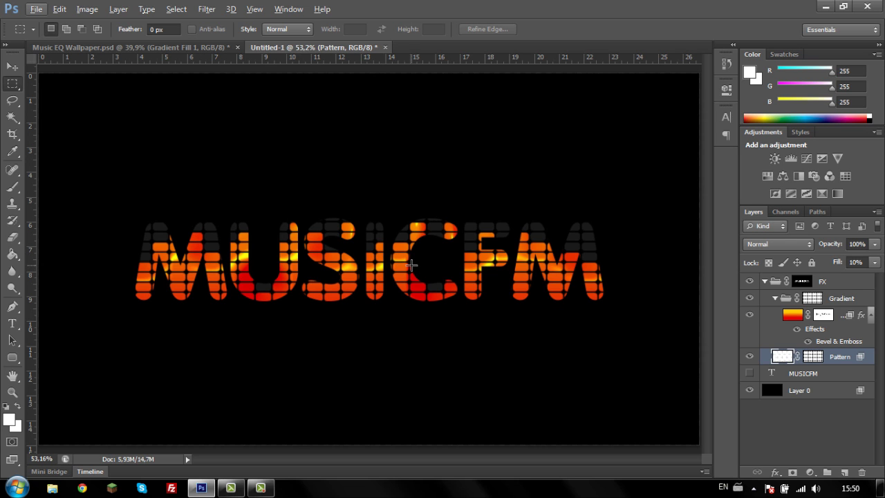
scroll(411, 264, up, 1)
scroll(410, 264, up, 1)
scroll(411, 264, up, 1)
scroll(410, 264, up, 1)
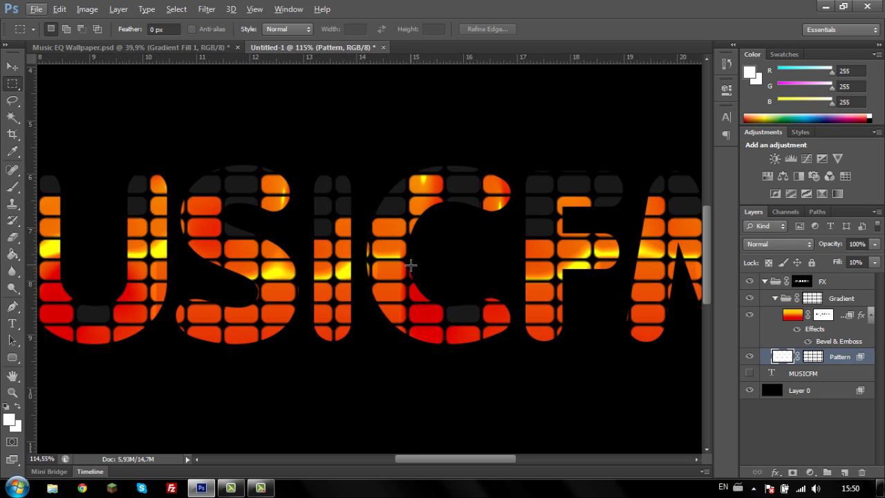
scroll(411, 264, up, 2)
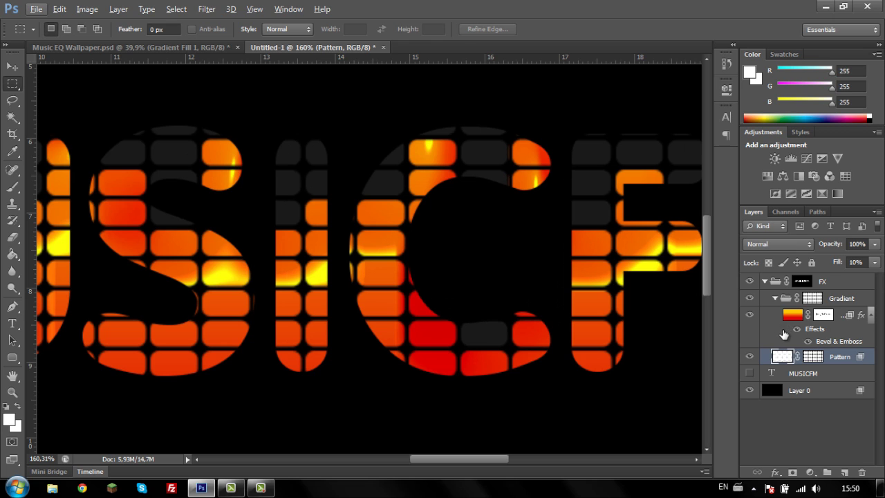
double_click(783, 356)
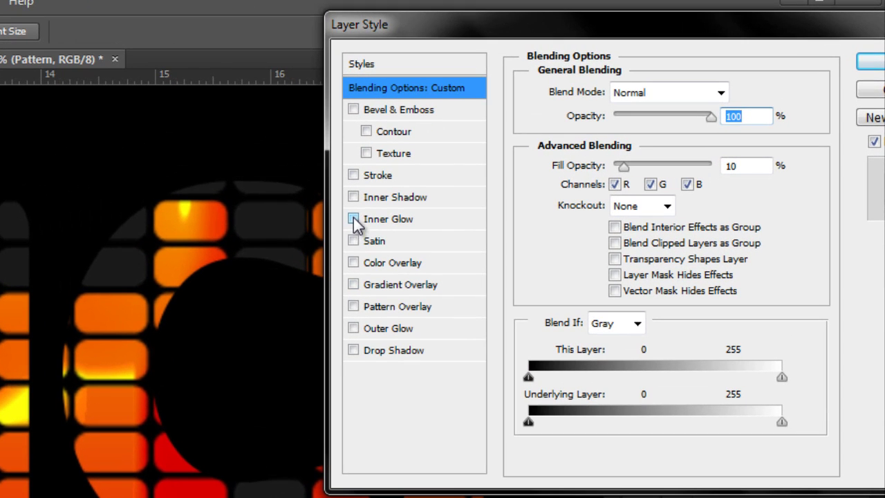
click(351, 199)
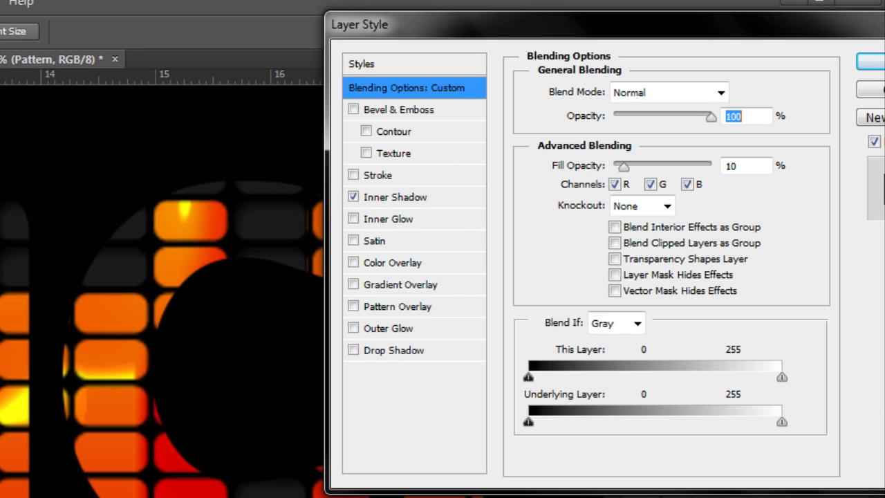
click(400, 198)
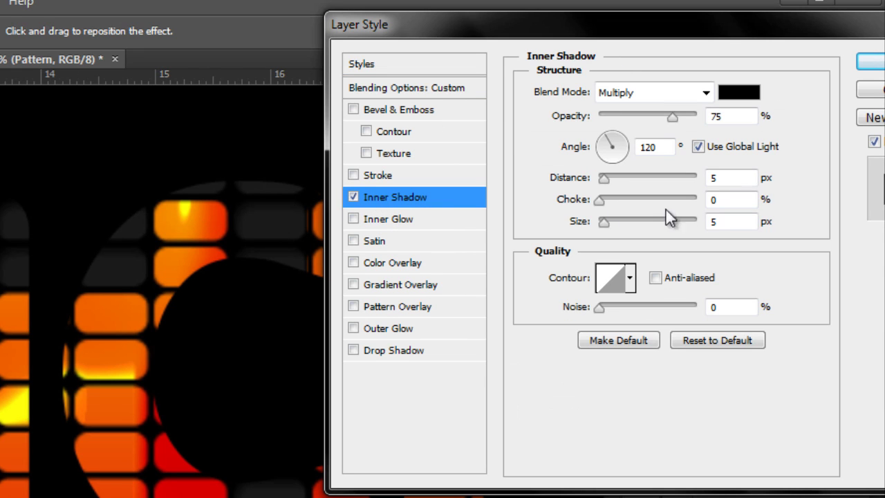
Step: Give the inner shadow a 120° angle, 2 px distance, 10% choke, 13 px size and 69% opacity
double_click(655, 147)
text(90)
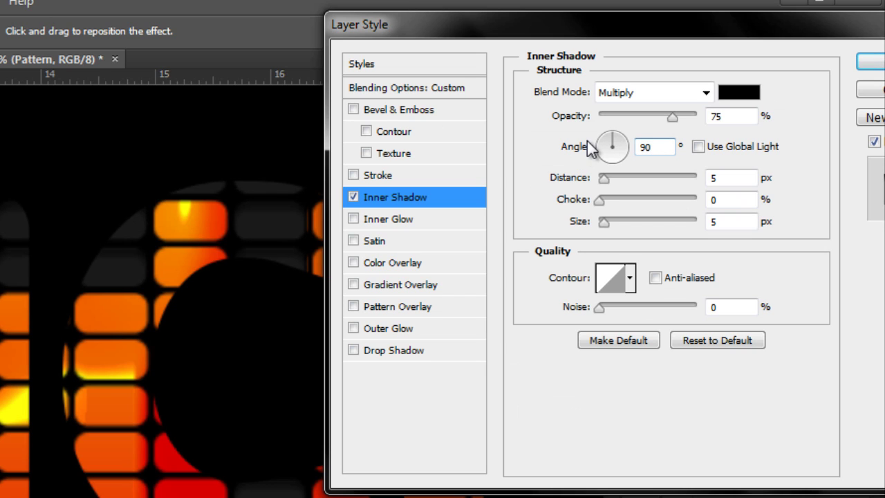
click(561, 146)
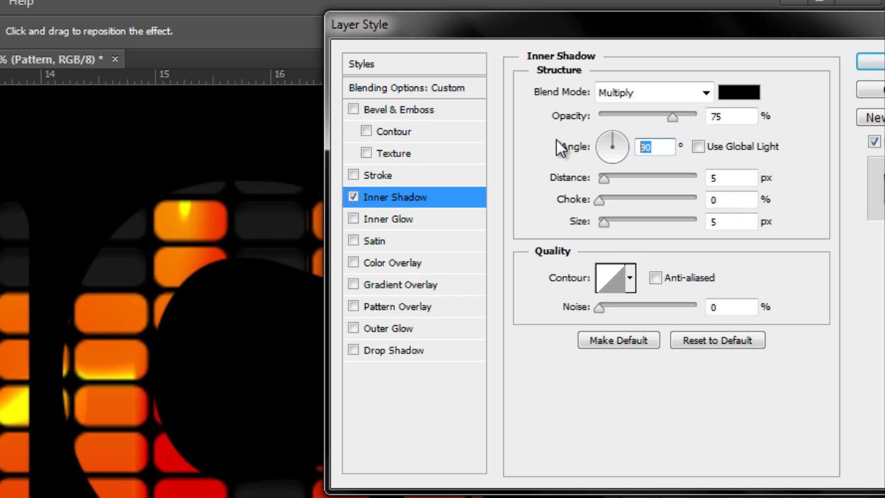
text(120)
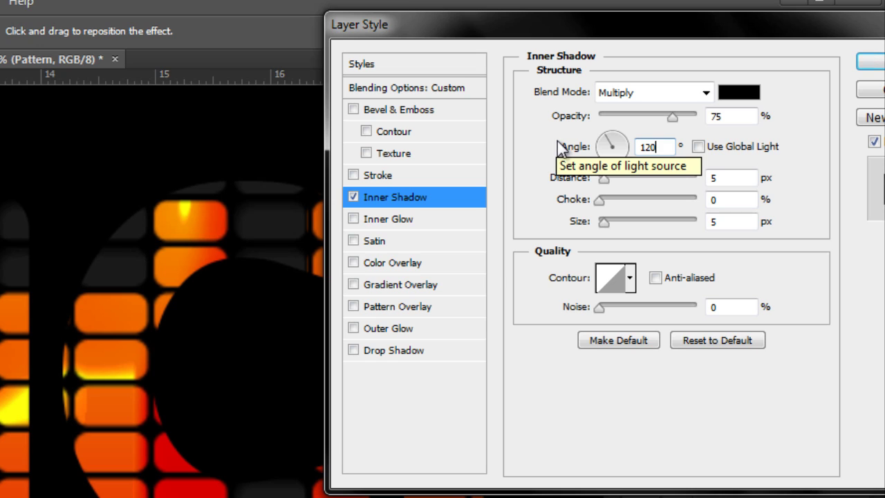
double_click(713, 179)
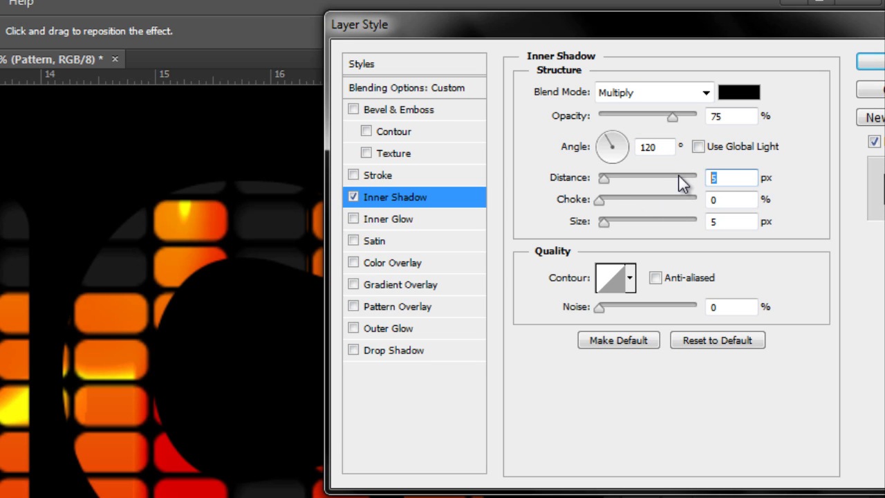
text(2)
mouse_move(598, 202)
mouse_down()
mouse_move(633, 208)
mouse_move(609, 204)
mouse_move(610, 229)
mouse_up()
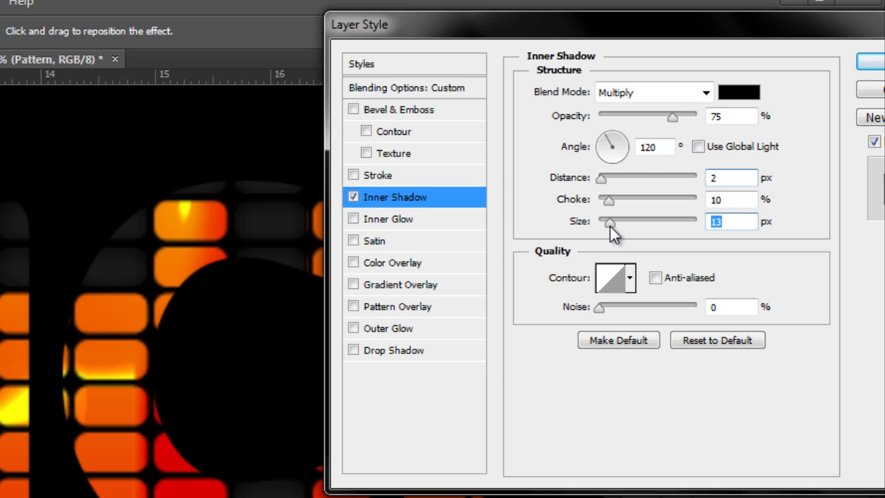
mouse_move(610, 226)
mouse_down()
mouse_move(588, 228)
mouse_move(604, 230)
mouse_up()
mouse_move(675, 116)
mouse_down()
mouse_move(684, 116)
mouse_move(669, 122)
mouse_up()
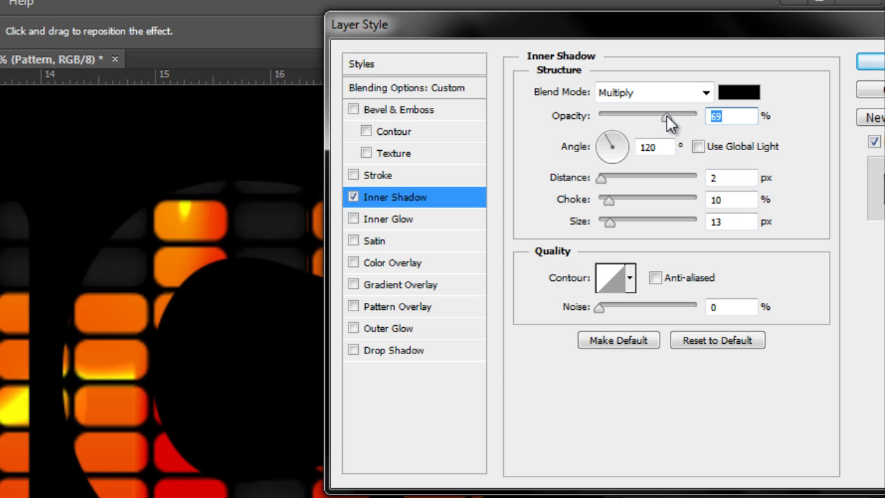
click(870, 62)
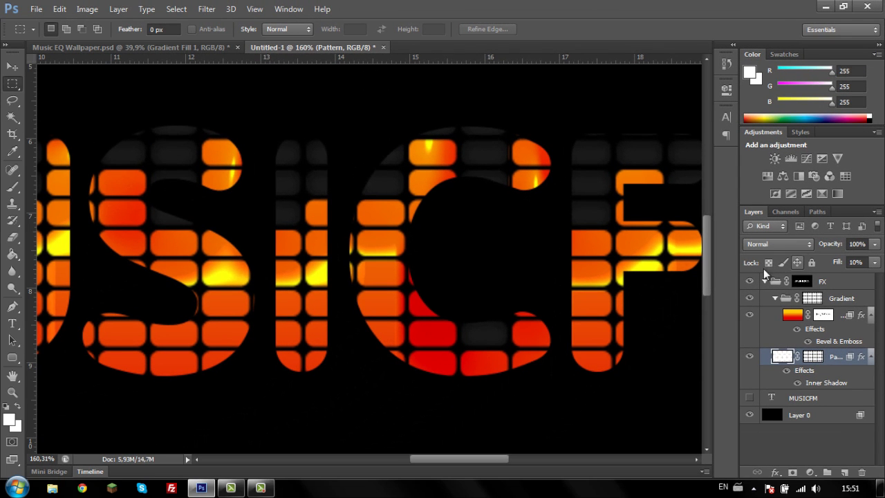
Step: Zoom out to fit MUSICFM, collapse and briefly hide the FX group, then select Layer 0
alt+scroll(502, 224, down, 1)
alt+scroll(502, 224, down, 5)
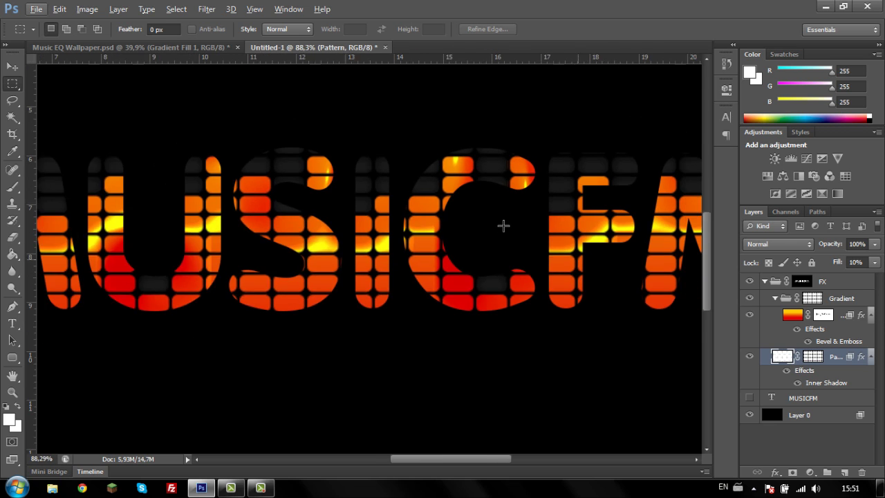
alt+scroll(502, 224, down, 6)
alt+scroll(503, 225, down, 1)
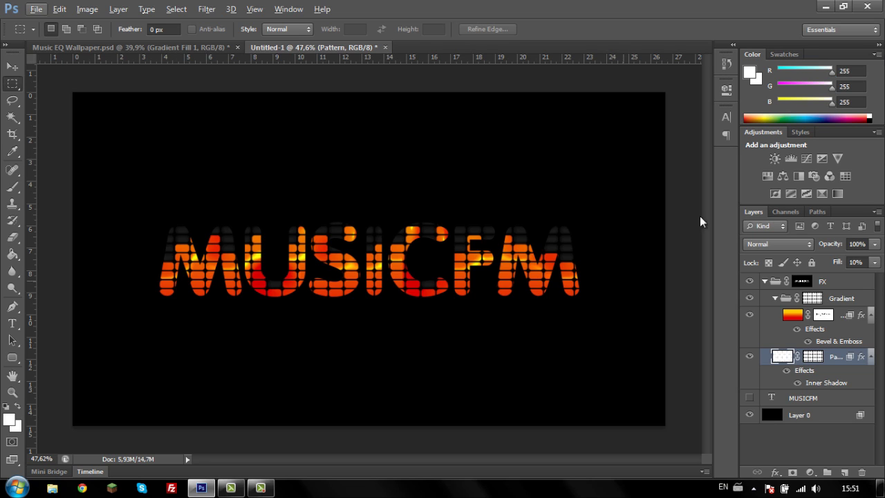
click(764, 281)
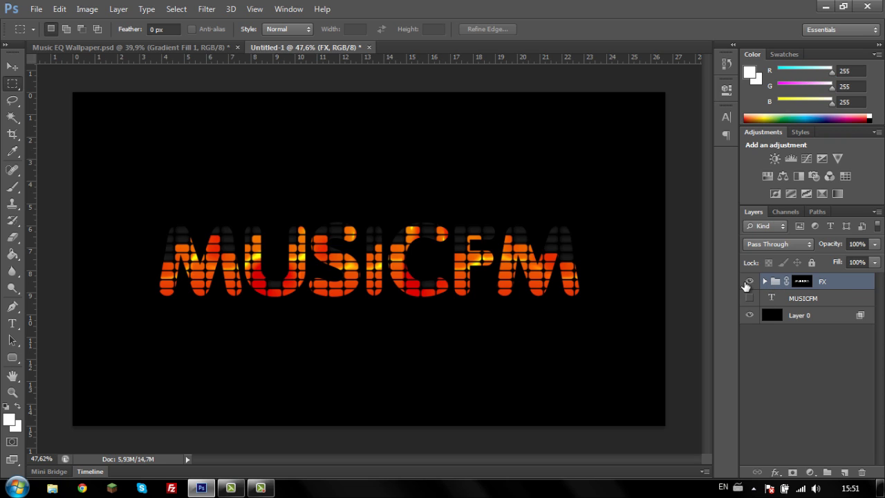
click(749, 281)
click(749, 282)
click(835, 317)
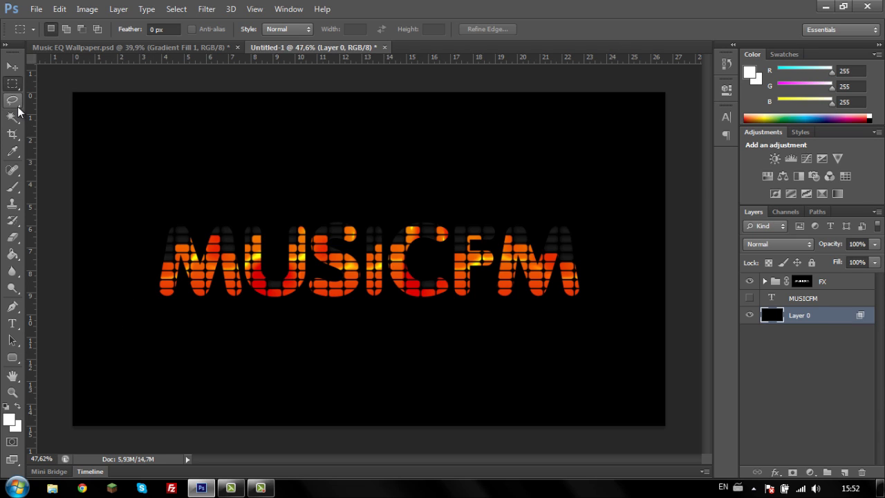
Step: Draw a wide white ellipse across the MUSICFM text and rasterize the Ellipse 1 layer
click(14, 357)
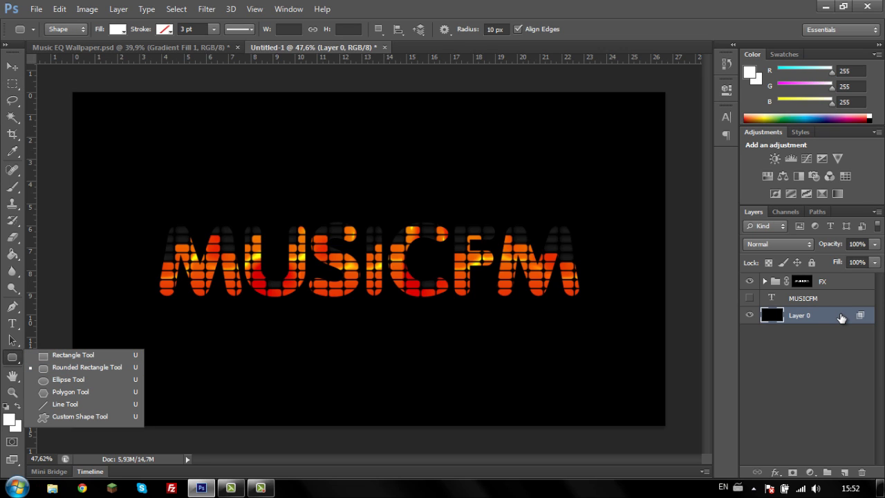
click(76, 380)
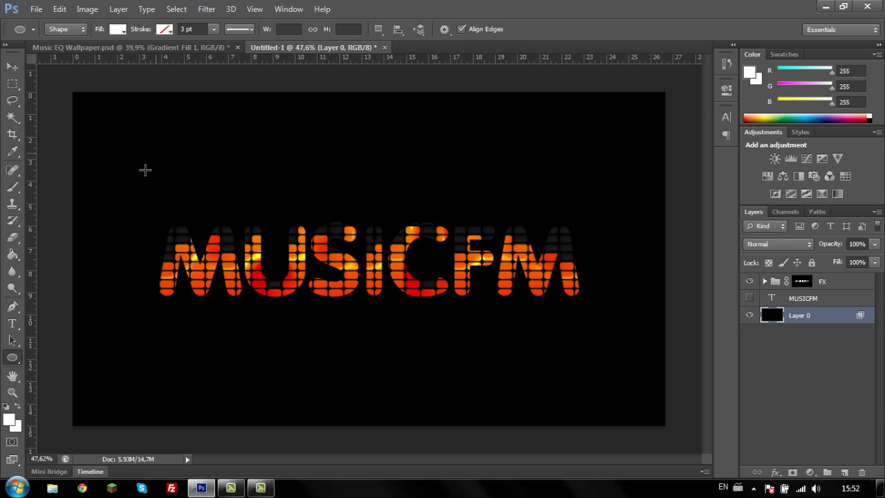
mouse_move(133, 206)
mouse_down()
mouse_move(607, 313)
mouse_move(615, 349)
mouse_up()
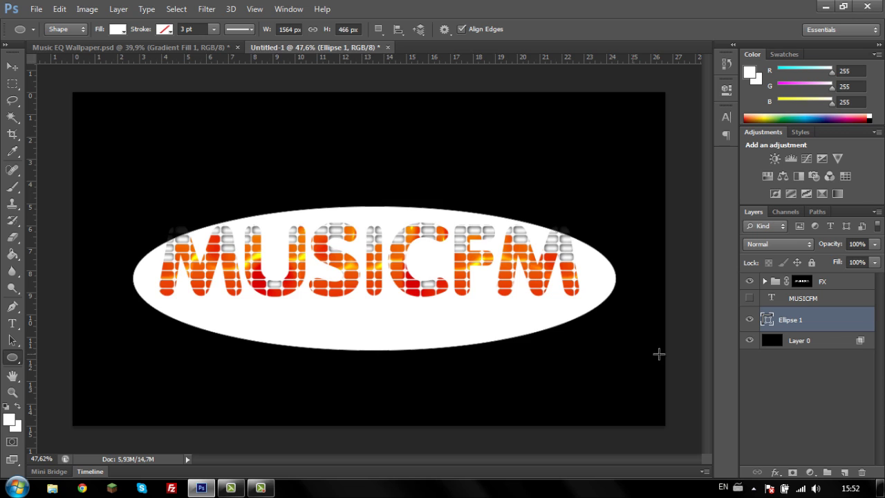
right_click(812, 322)
click(622, 161)
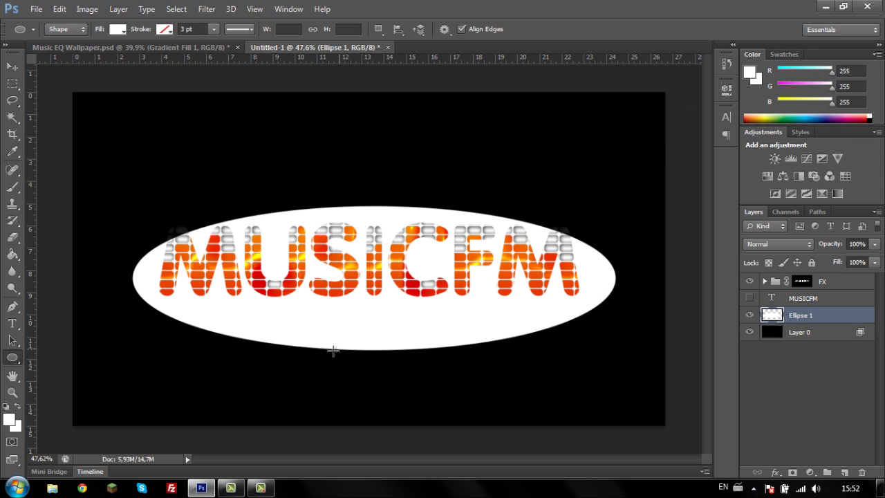
Step: Centre Ellipse 1 horizontally and vertically on the canvas, then centre the FX group vertically
key(ctrl+a)
key(v)
click(322, 29)
click(271, 29)
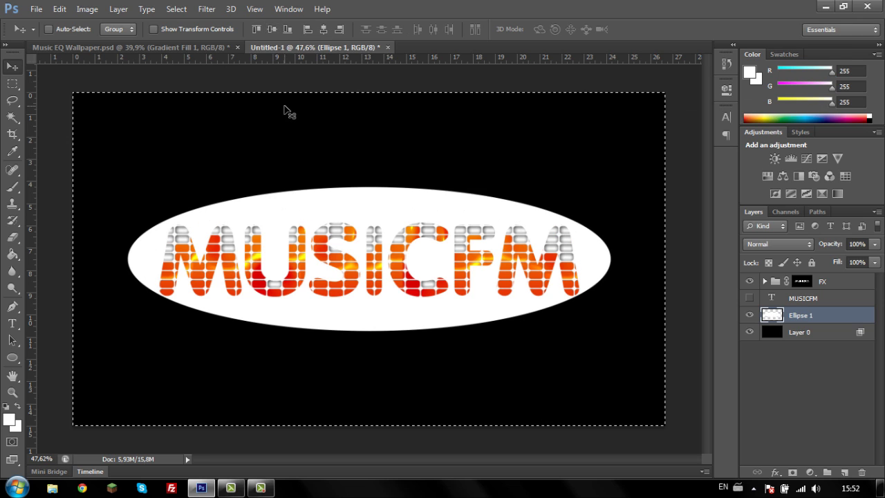
key(ctrl+d)
click(801, 281)
key(ctrl+a)
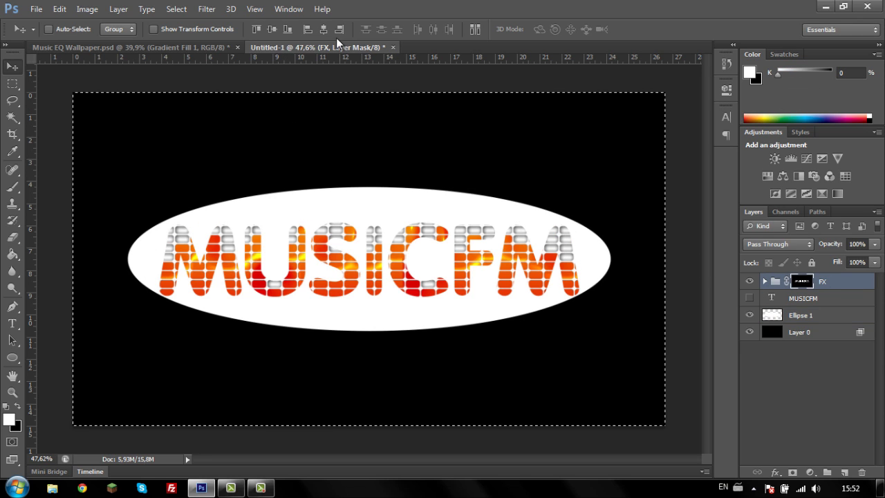
click(273, 26)
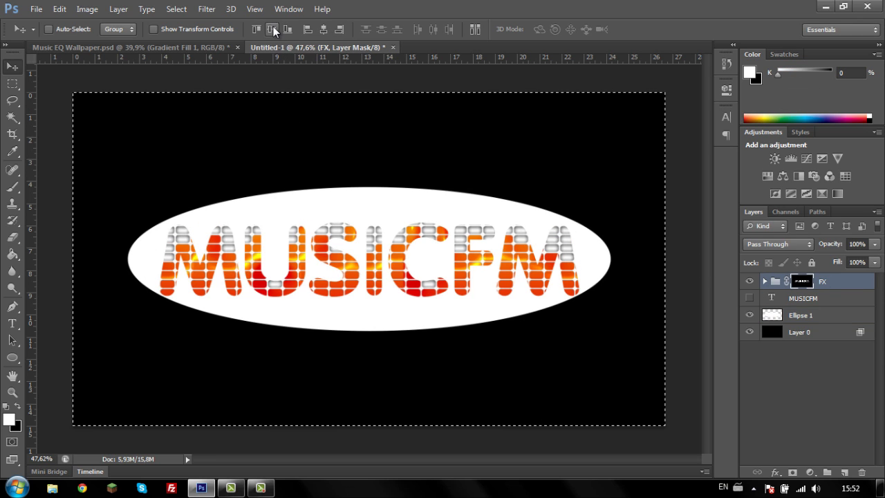
key(ctrl+d)
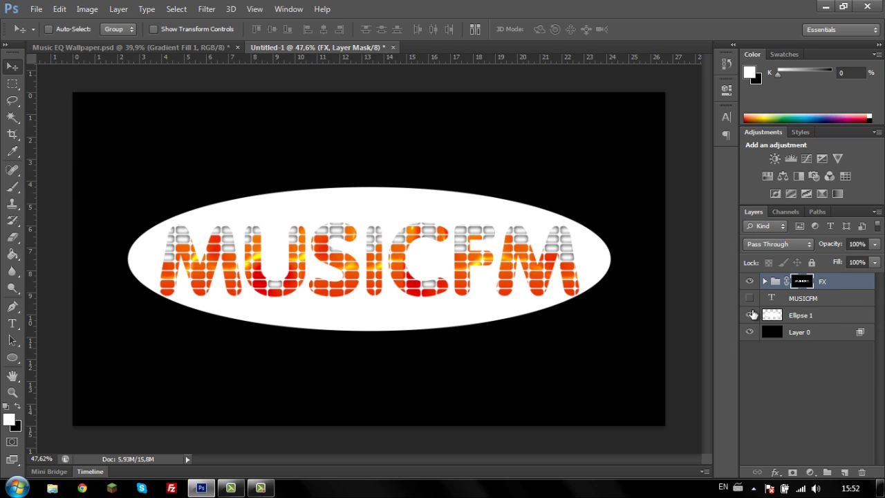
Step: Select Ellipse 1 and preview a Gaussian Blur around radius 189, then cancel it
click(810, 318)
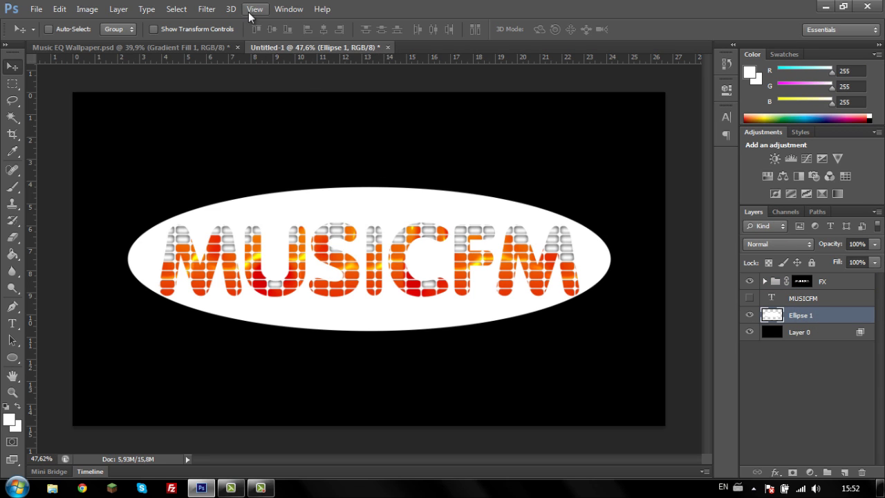
click(201, 10)
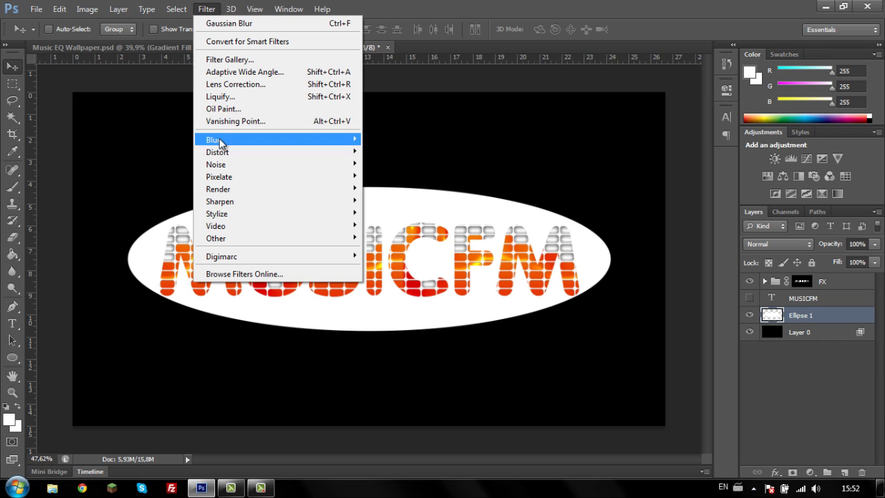
mouse_move(214, 139)
click(407, 230)
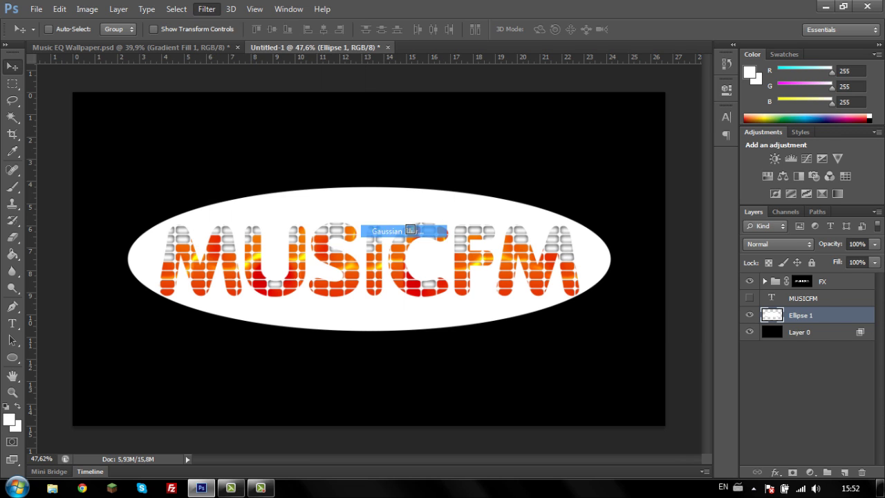
drag(678, 308, 724, 313)
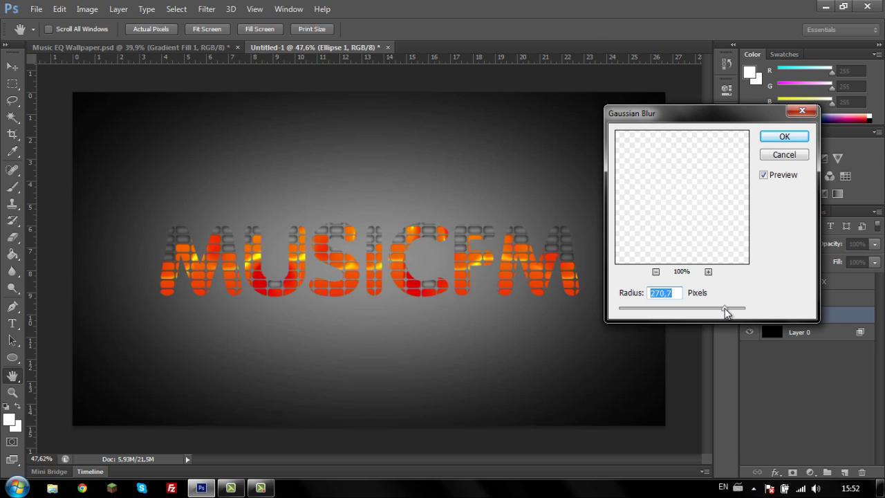
drag(725, 312, 719, 313)
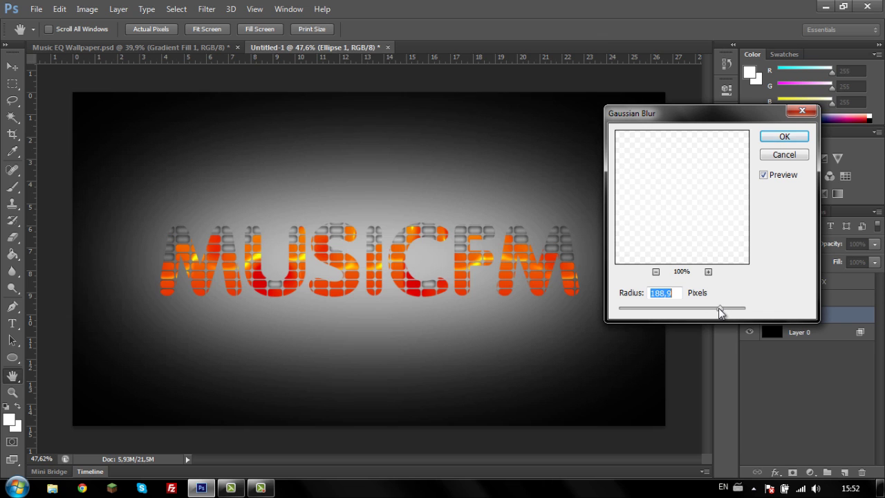
click(786, 156)
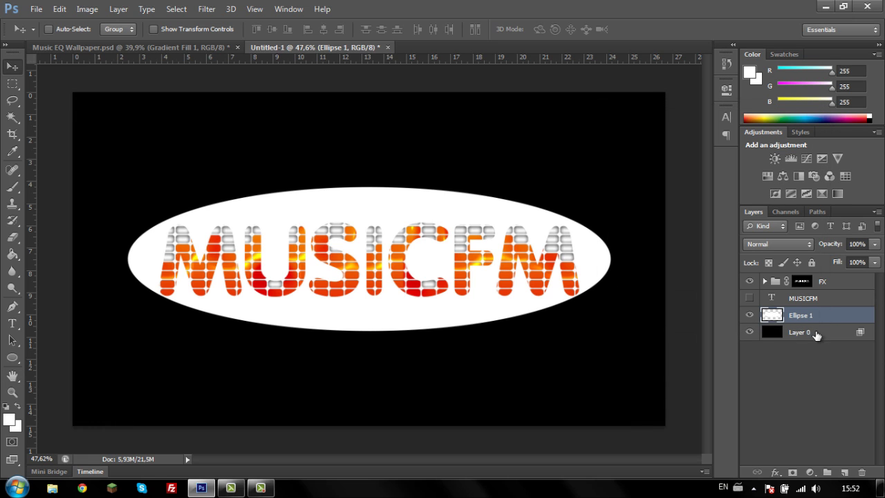
Step: Scale Ellipse 1 down around its centre to about 56%
key(ctrl+t)
drag(612, 332, 527, 320)
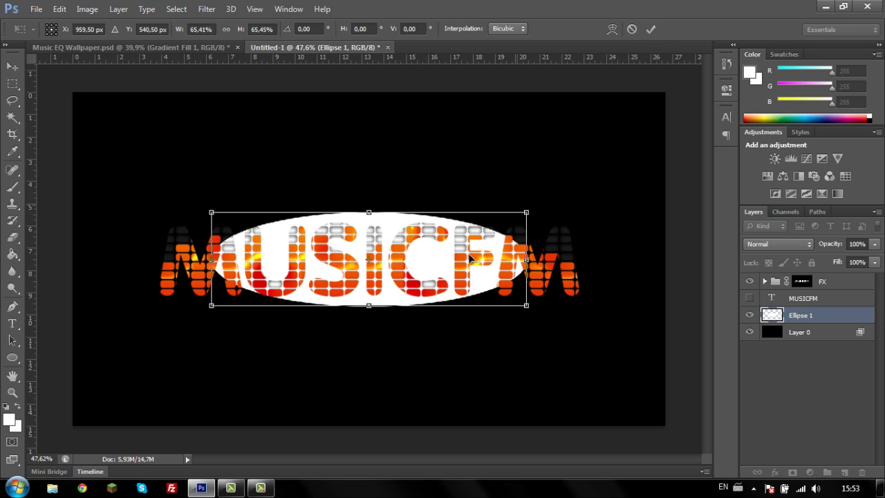
drag(526, 305, 502, 298)
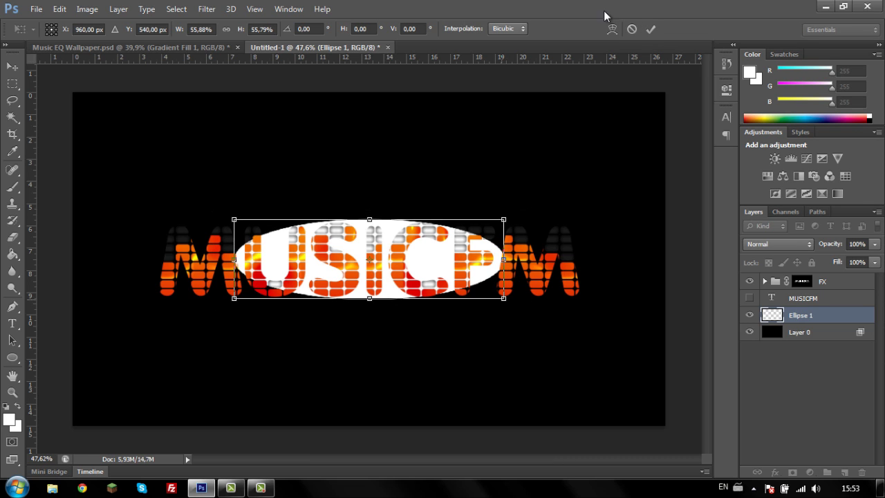
click(650, 29)
click(206, 9)
mouse_move(221, 139)
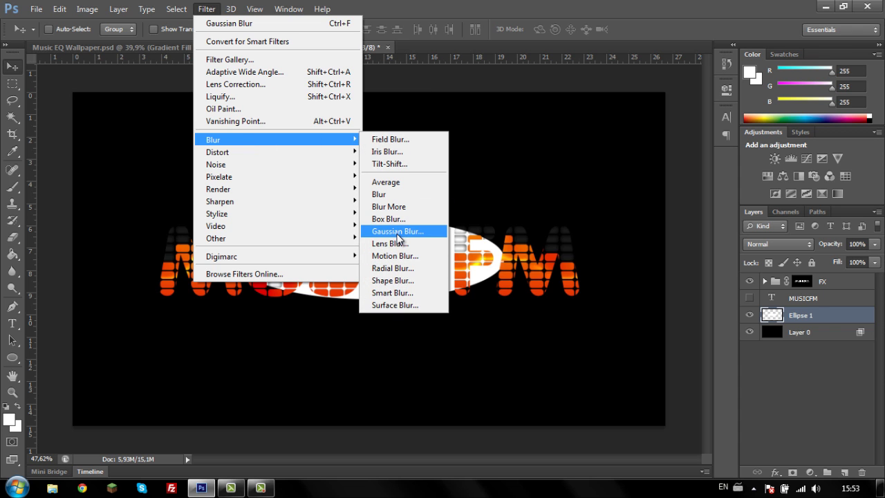
Step: Apply a Gaussian Blur of radius about 197.4 to Ellipse 1
click(398, 231)
drag(685, 315, 715, 310)
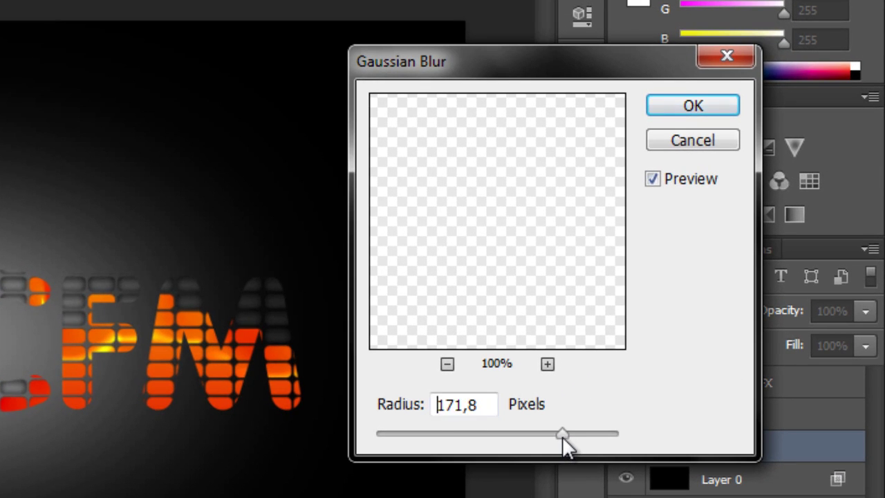
drag(560, 438, 573, 434)
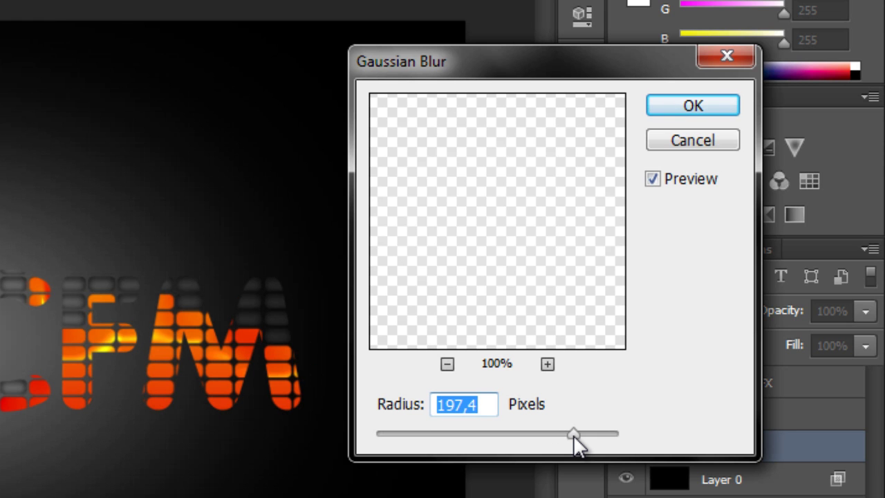
click(673, 111)
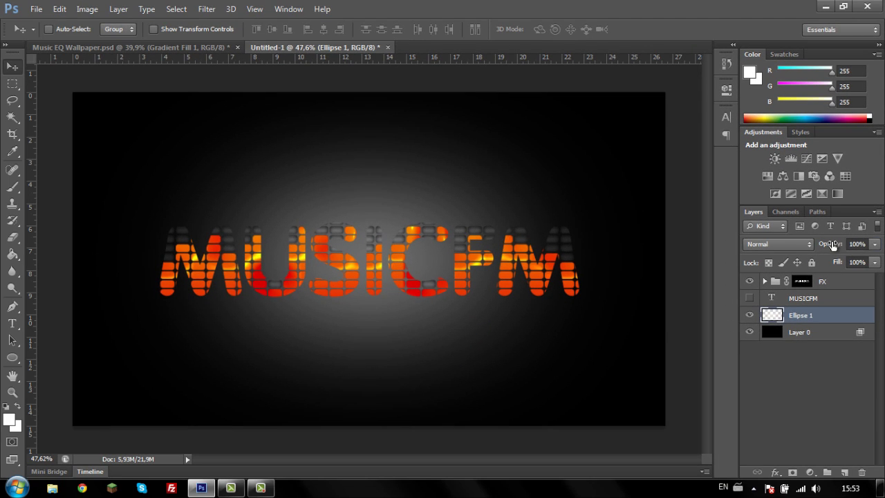
Step: Lower Ellipse 1's opacity to about 23% and move the MUSICFM FX group up about 50 px
drag(831, 244, 787, 250)
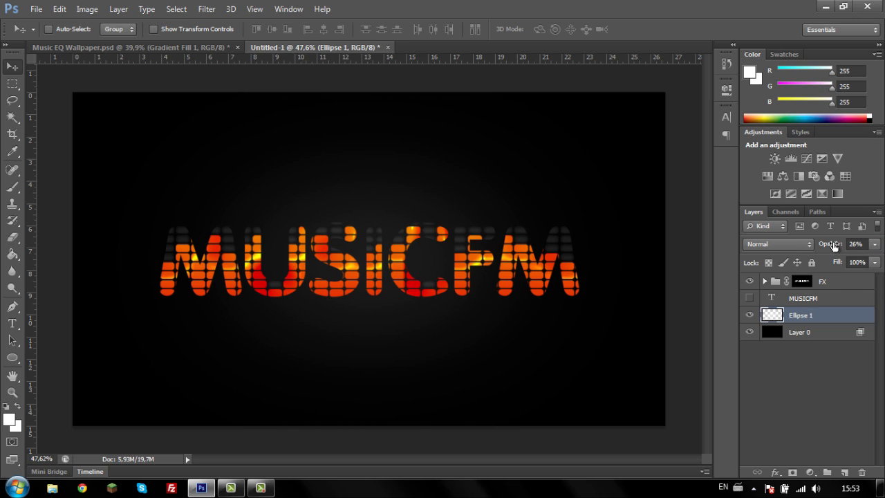
drag(834, 248, 834, 248)
click(844, 280)
drag(406, 291, 384, 248)
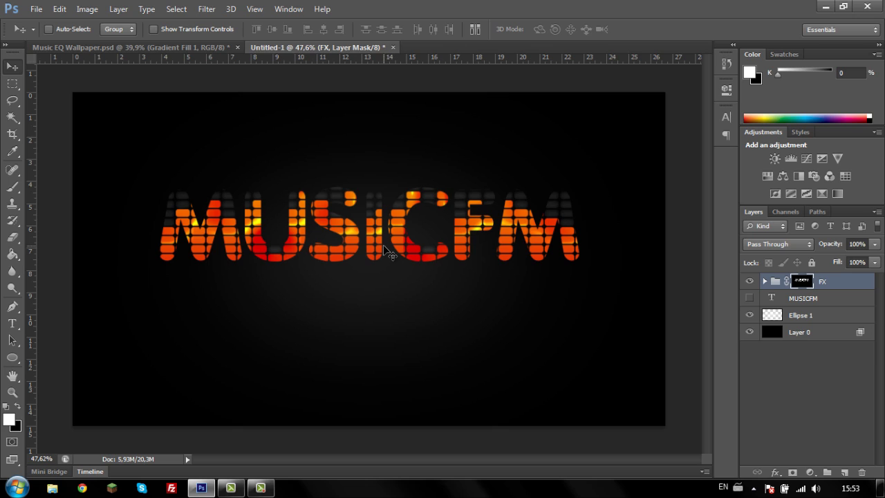
Step: Duplicate the FX group to create an FX copy group
key(ctrl+j)
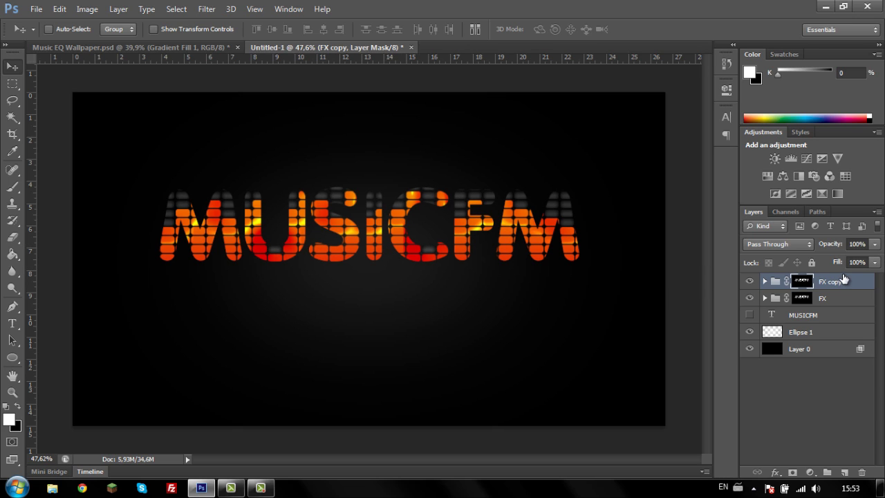
click(849, 302)
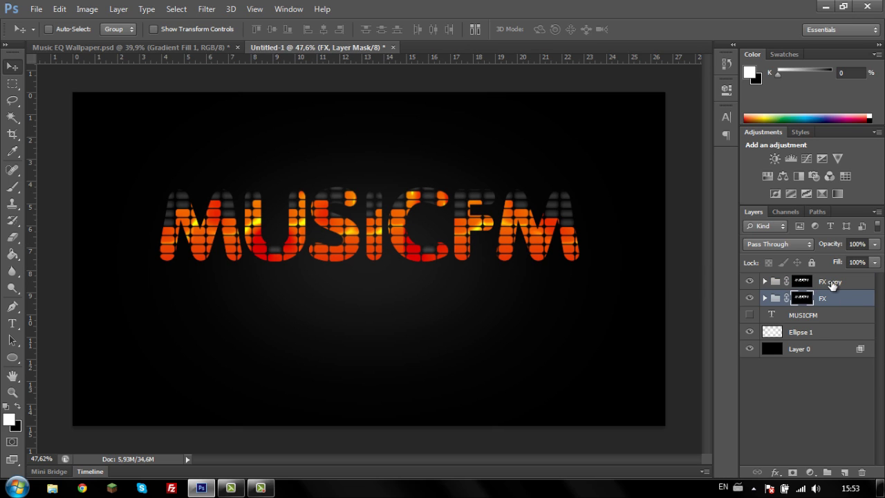
click(833, 284)
double_click(833, 282)
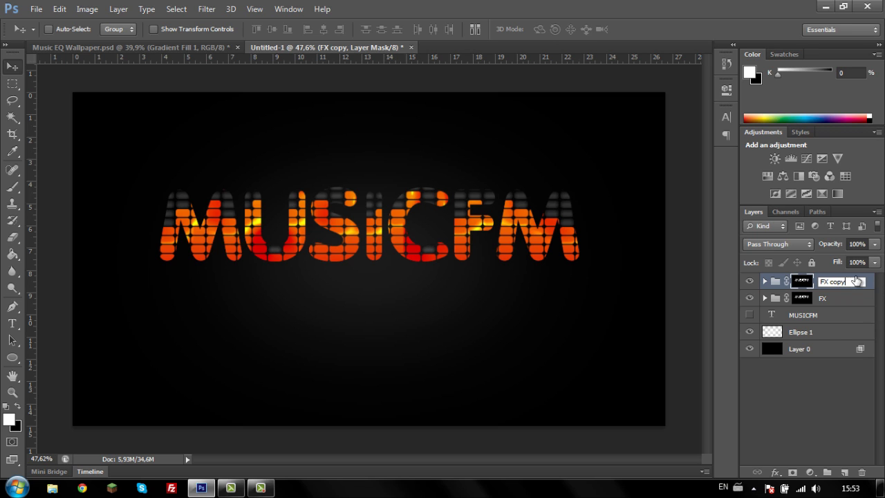
Step: Merge the duplicate FX group into a single layer and begin renaming it Reflexie
click(857, 304)
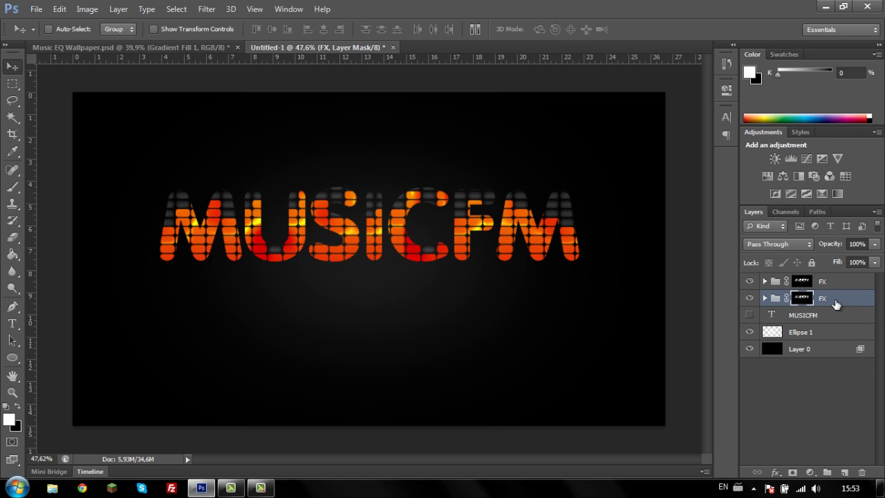
right_click(826, 298)
click(828, 297)
right_click(830, 298)
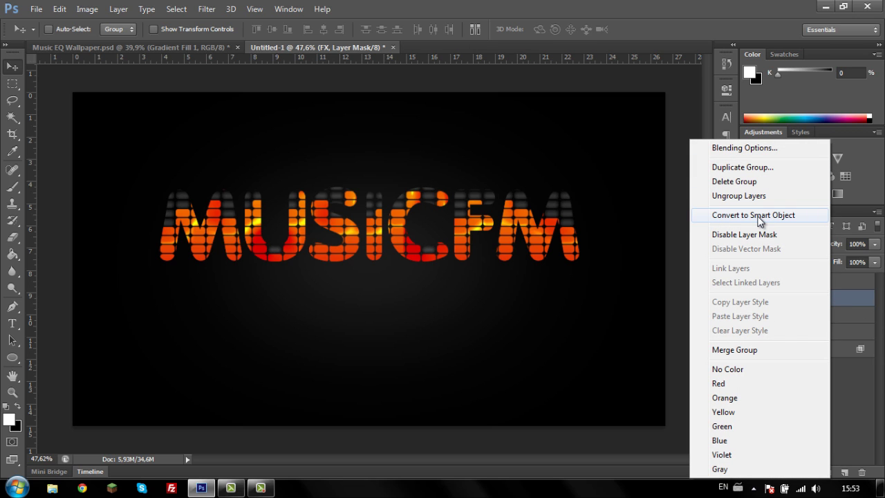
click(763, 352)
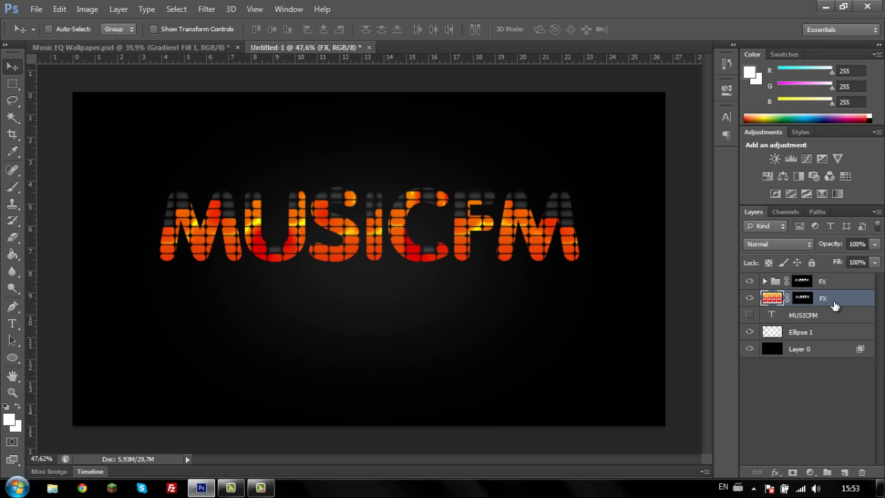
double_click(823, 298)
text(Reflexie)
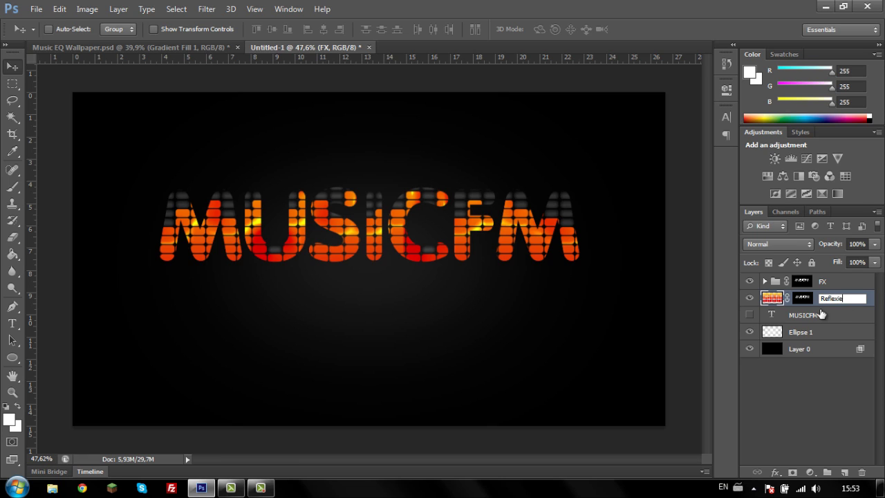
Step: Confirm the Reflexie name, flip the layer horizontally and rotate it 180°
click(806, 315)
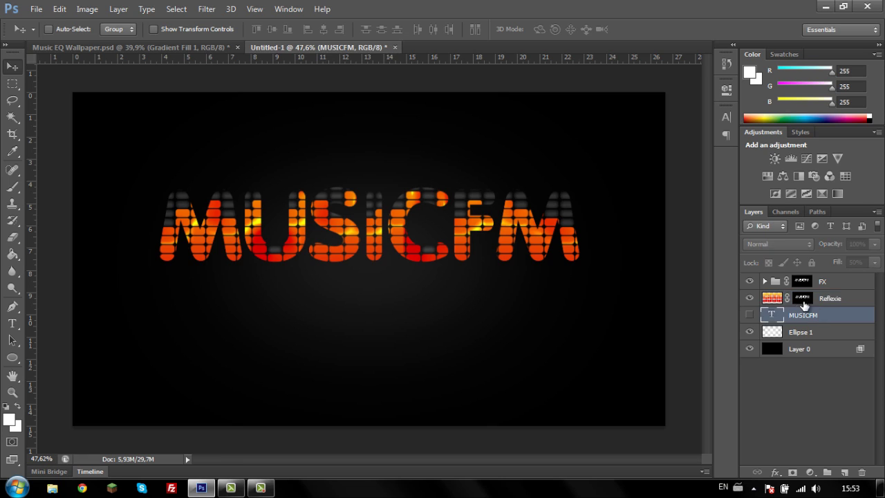
click(822, 300)
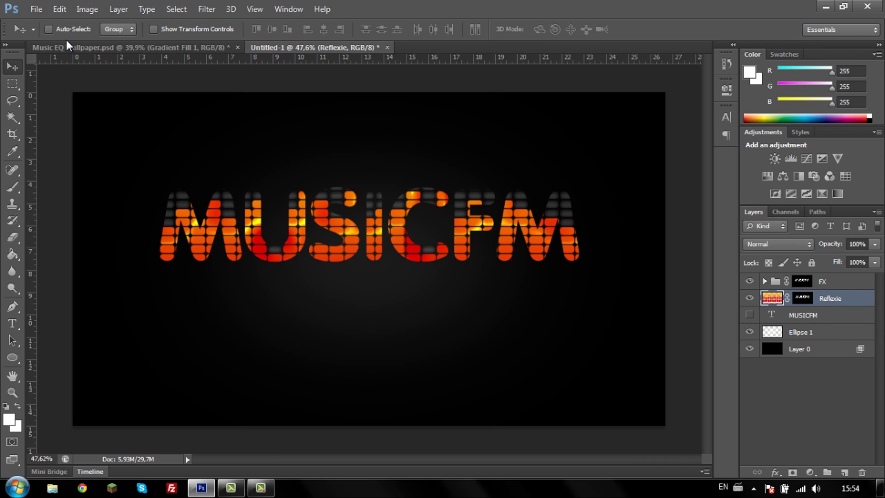
click(57, 10)
mouse_move(103, 257)
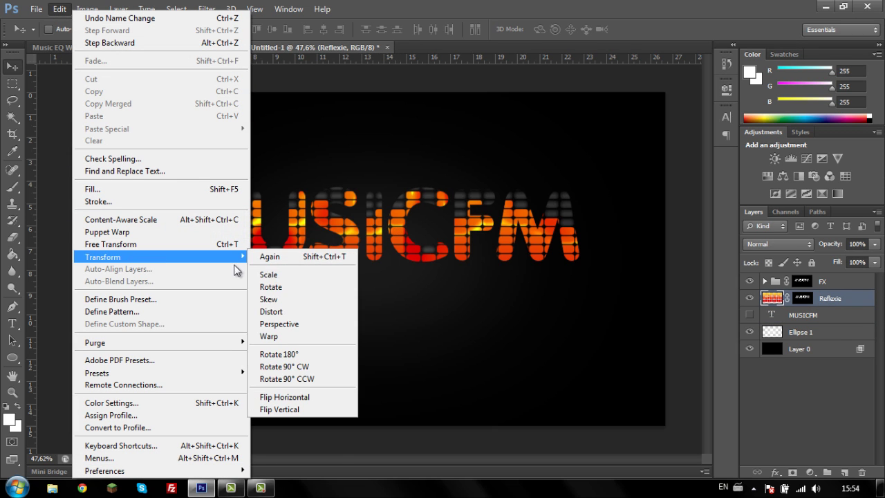
click(282, 397)
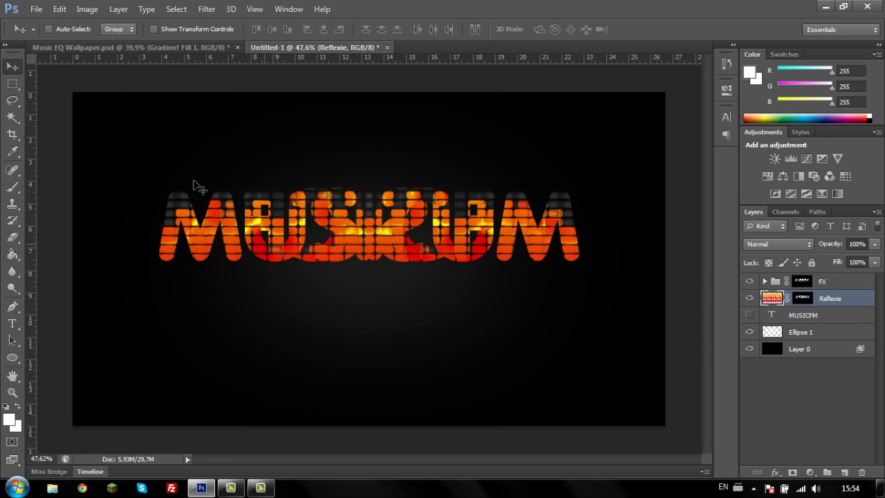
click(65, 7)
mouse_move(161, 256)
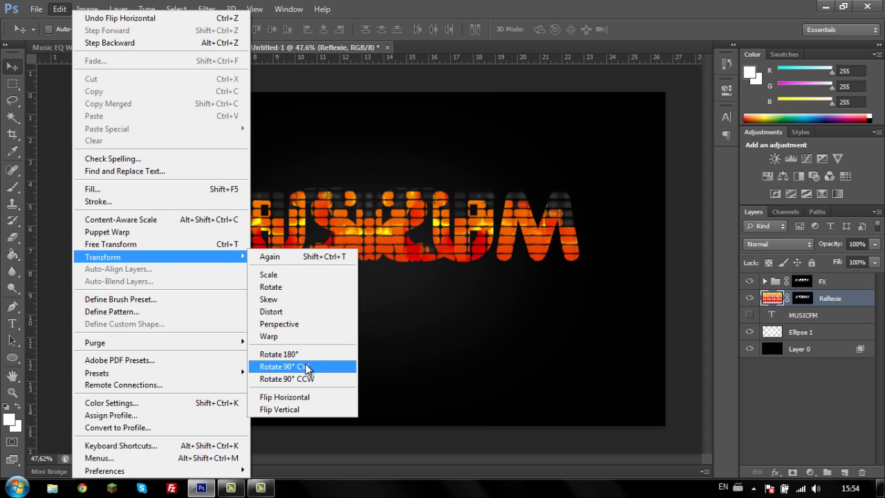
click(305, 355)
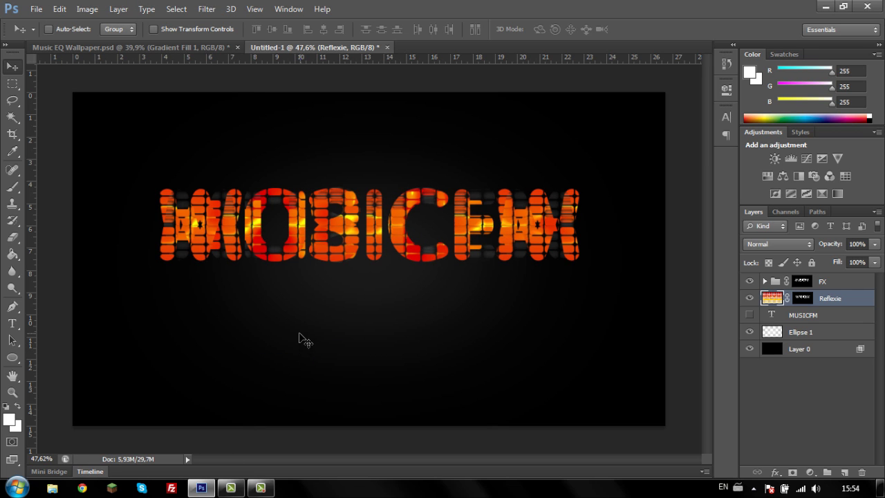
Step: Move the upside-down Reflexie layer below MUSICFM to form the mirrored reflection
mouse_move(419, 241)
mouse_down()
mouse_move(343, 298)
mouse_move(342, 290)
mouse_up()
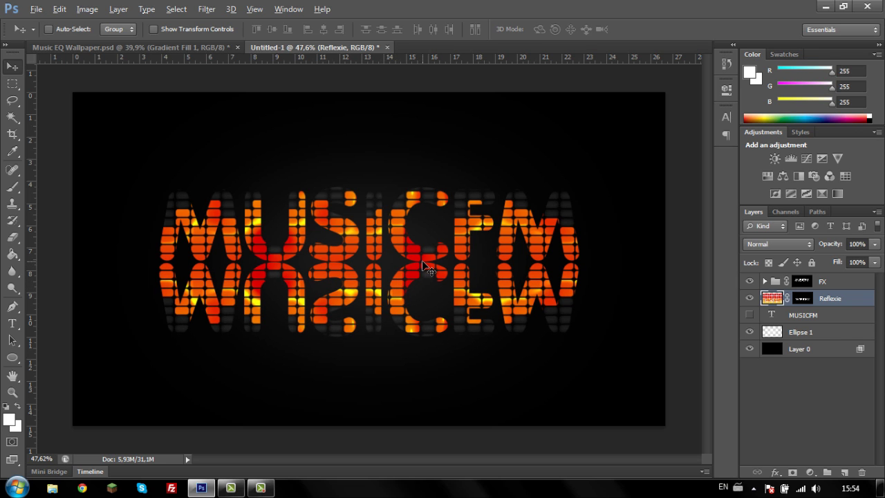
alt+scroll(429, 263, up, 2)
key(ctrl+z)
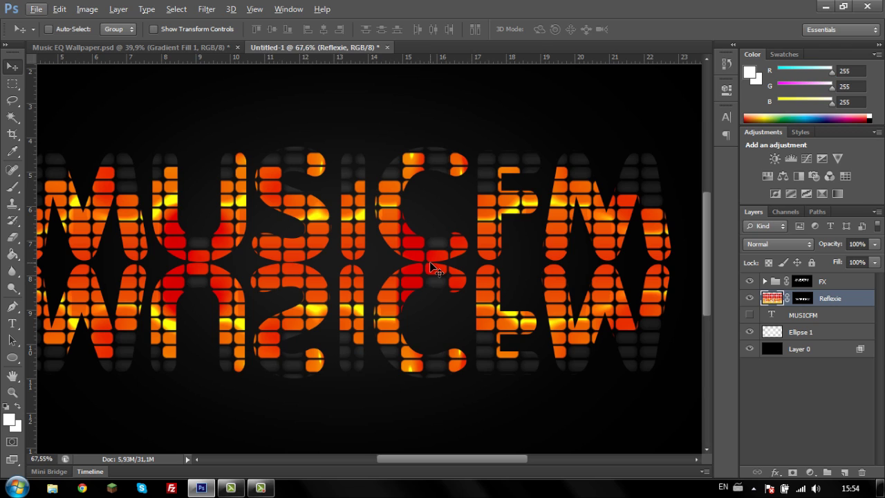
key(ctrl+z)
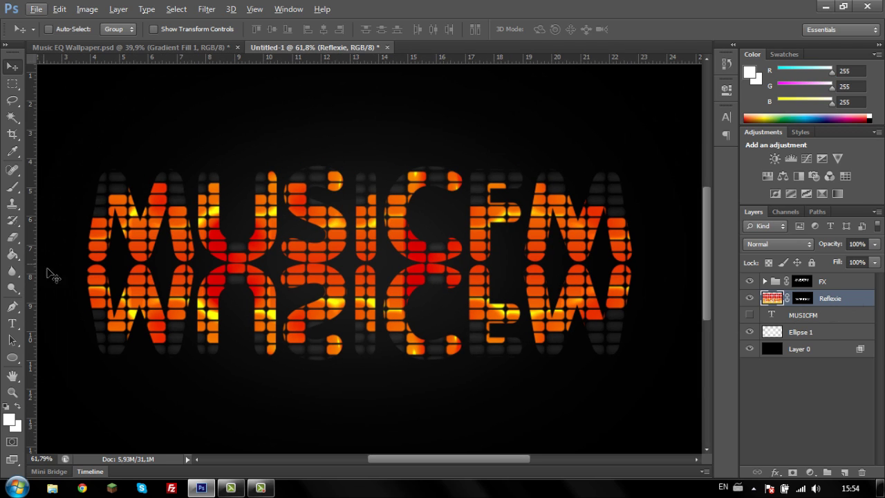
click(775, 300)
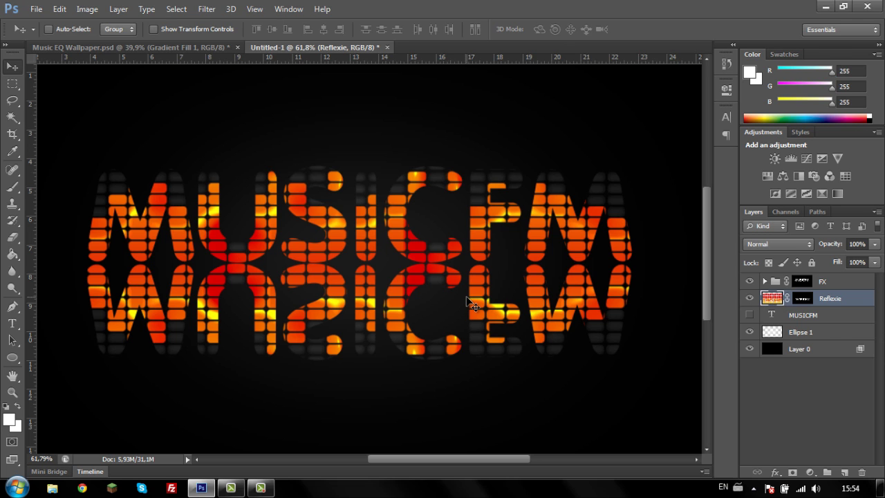
Step: Convert Reflexie to a smart object and add a white layer mask
right_click(826, 298)
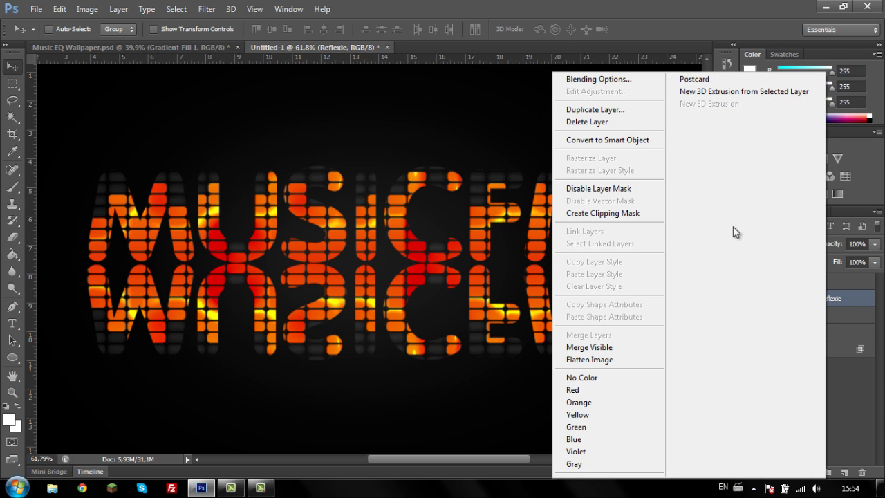
click(626, 143)
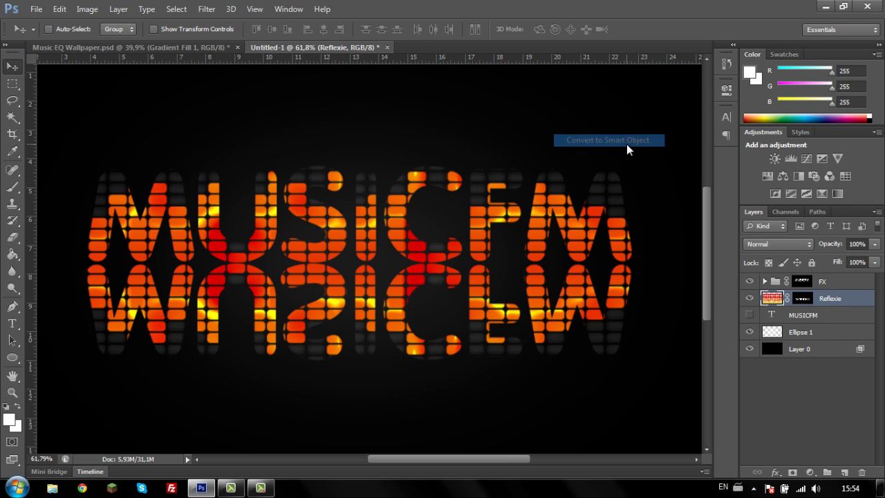
click(792, 473)
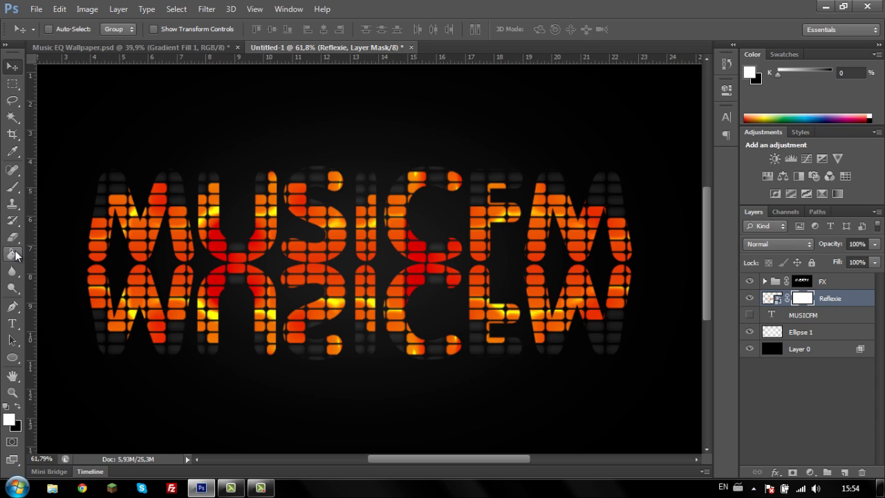
Step: Drag a black-to-white foreground-to-background gradient upward on the Reflexie mask to fade the reflection
click(15, 255)
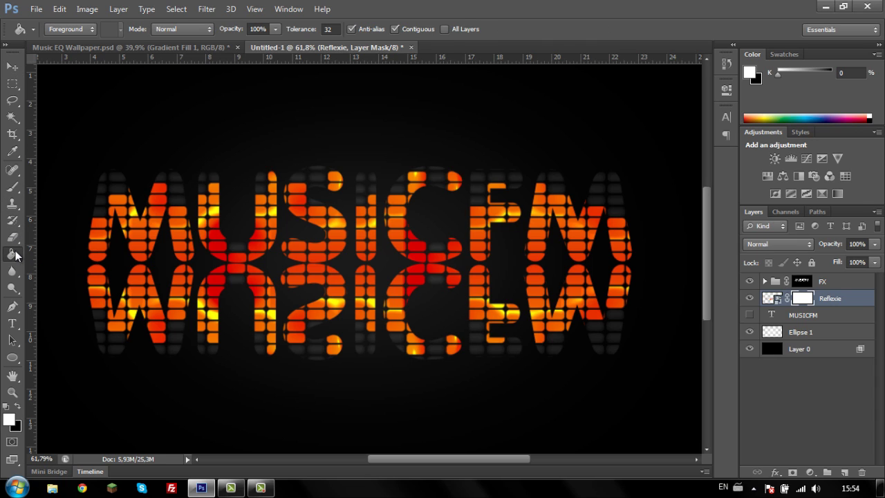
click(56, 253)
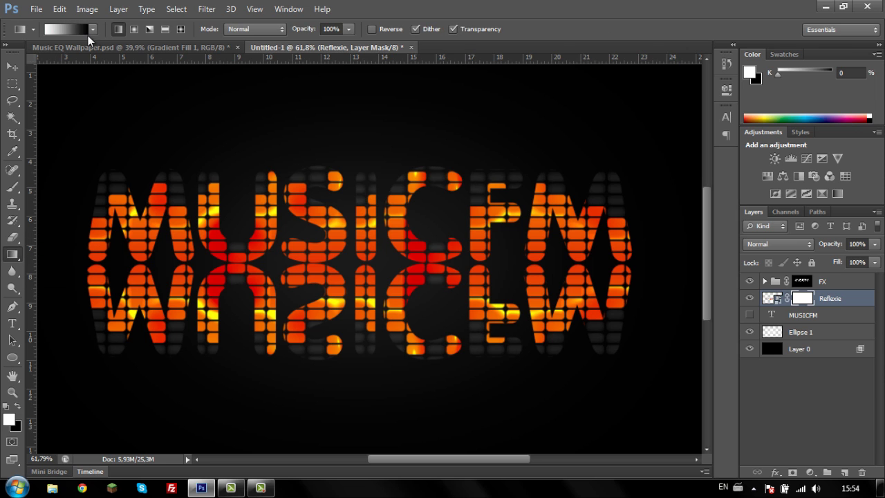
click(81, 31)
click(860, 123)
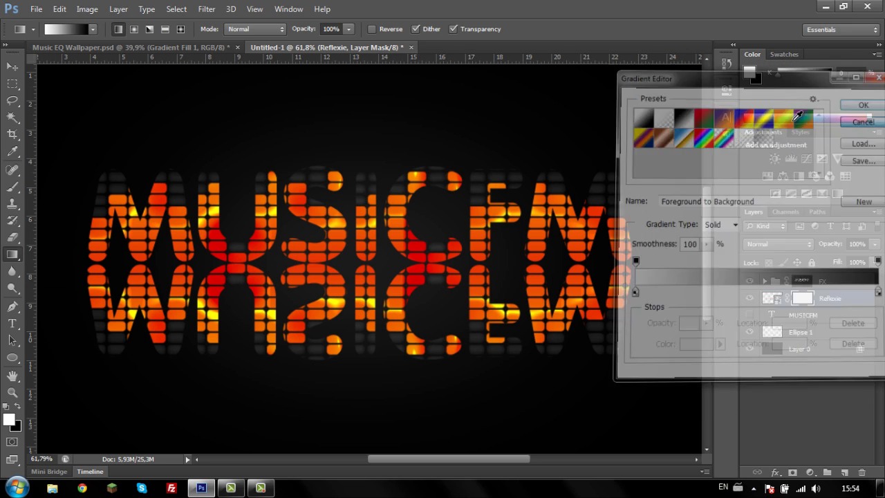
click(55, 29)
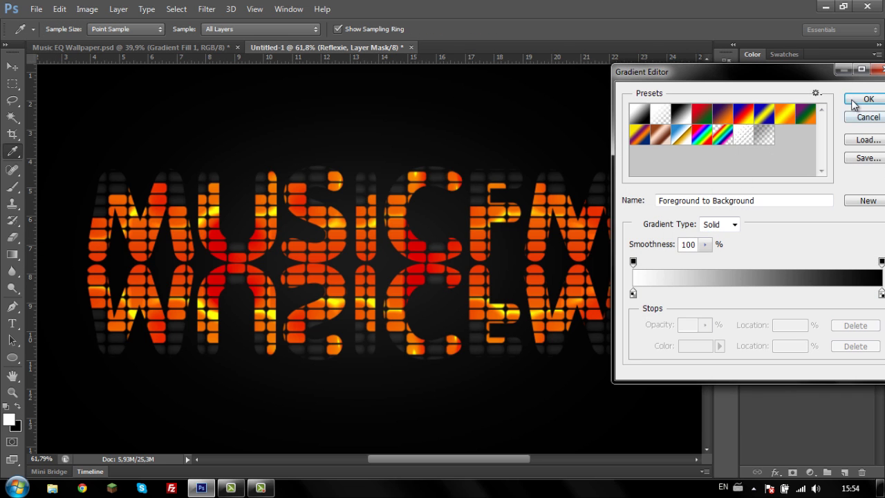
click(854, 101)
click(17, 408)
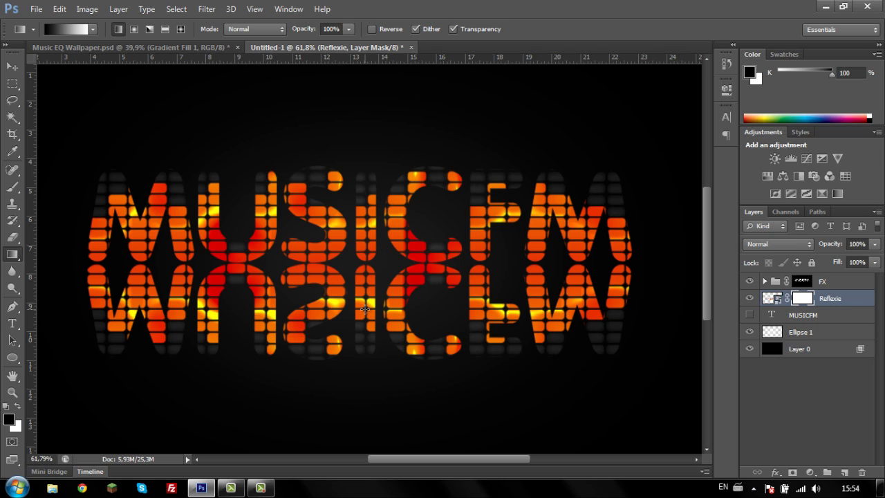
drag(365, 309, 367, 219)
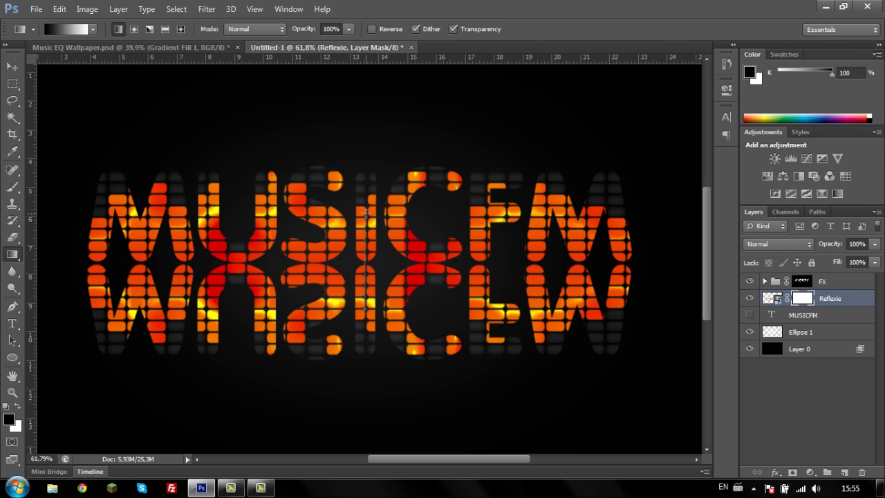
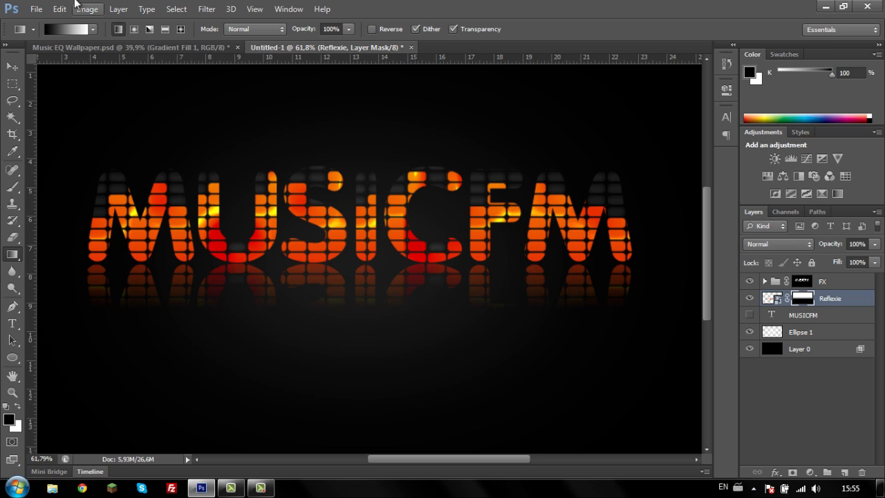
Step: Draw a wide flat ellipse under the MUSICFM base and rasterize the Ellipse 2 layer
click(11, 358)
right_click(10, 359)
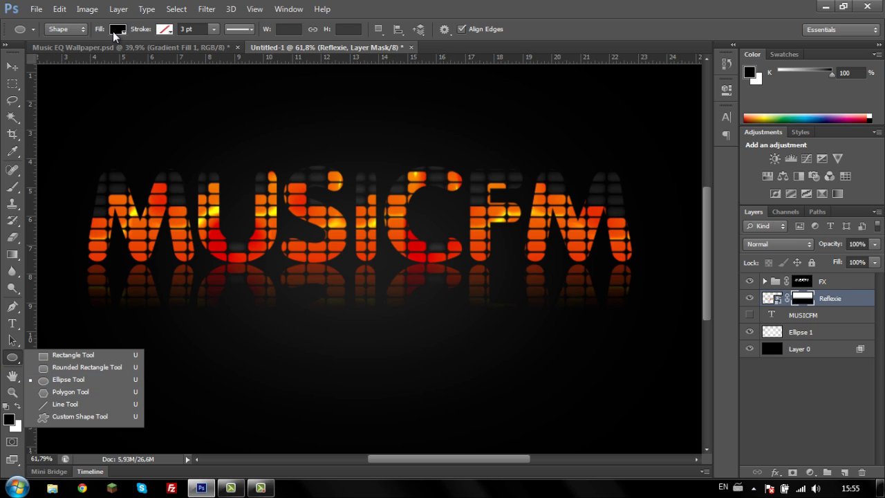
mouse_move(76, 244)
mouse_down()
mouse_move(605, 284)
mouse_move(669, 277)
mouse_up()
right_click(834, 308)
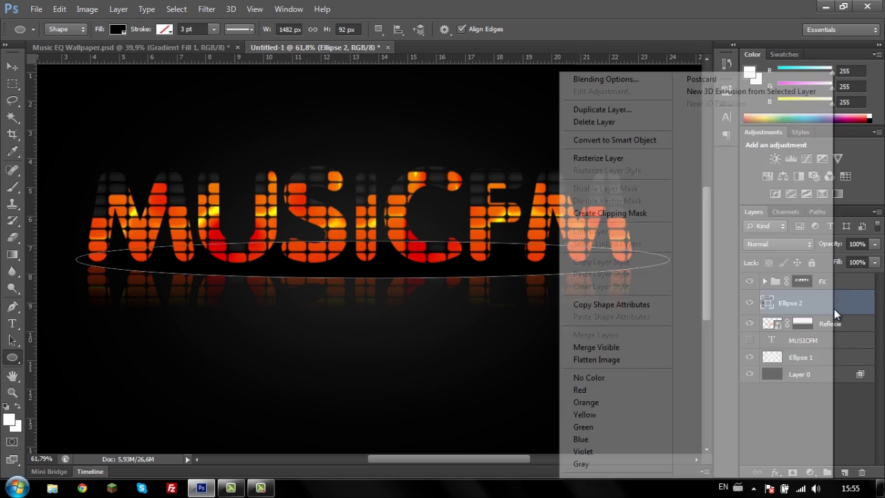
click(608, 158)
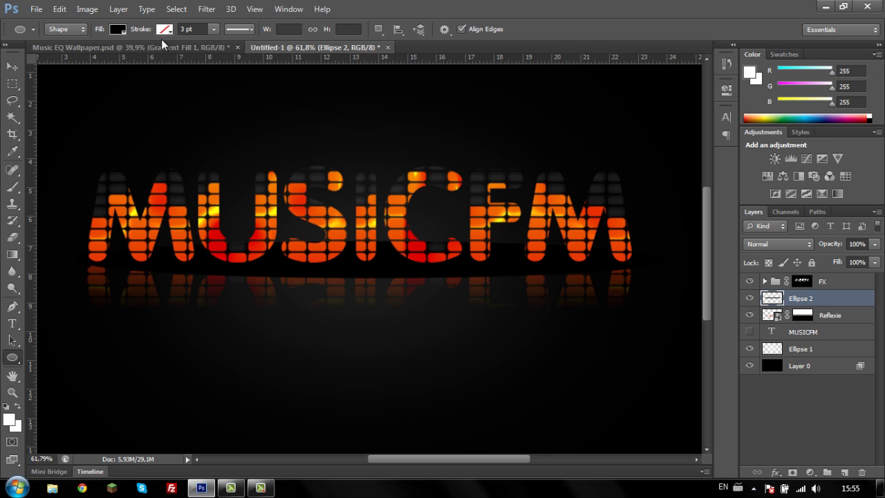
Step: Switch to the Move Tool, clear the selection and zoom out to view the canvas
click(12, 66)
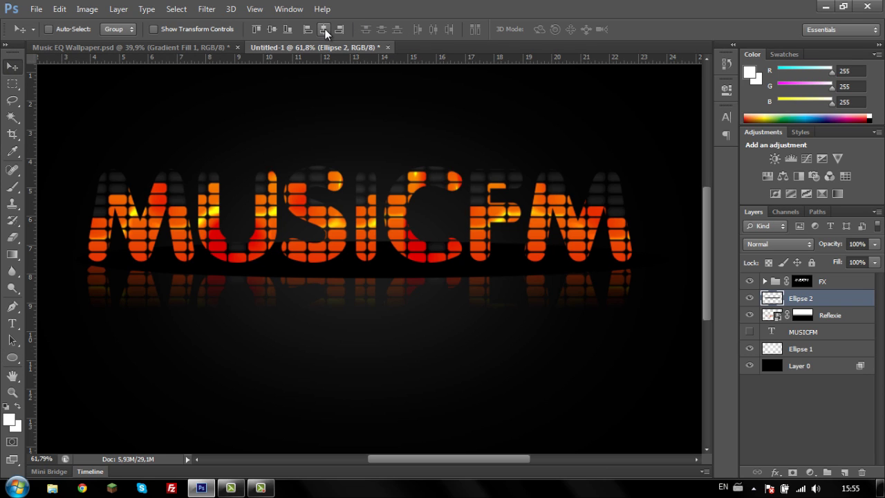
key(ctrl+d)
key(ctrl+a)
key(ctrl+d)
alt+scroll(365, 183, down, 1)
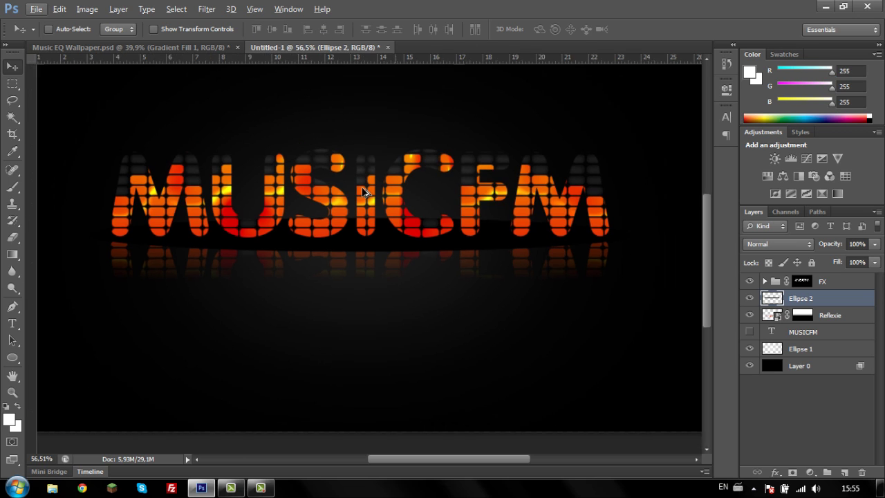
scroll(365, 192, down, 1)
Step: Apply a Gaussian Blur of about 20 px to the Ellipse 2 layer
click(205, 10)
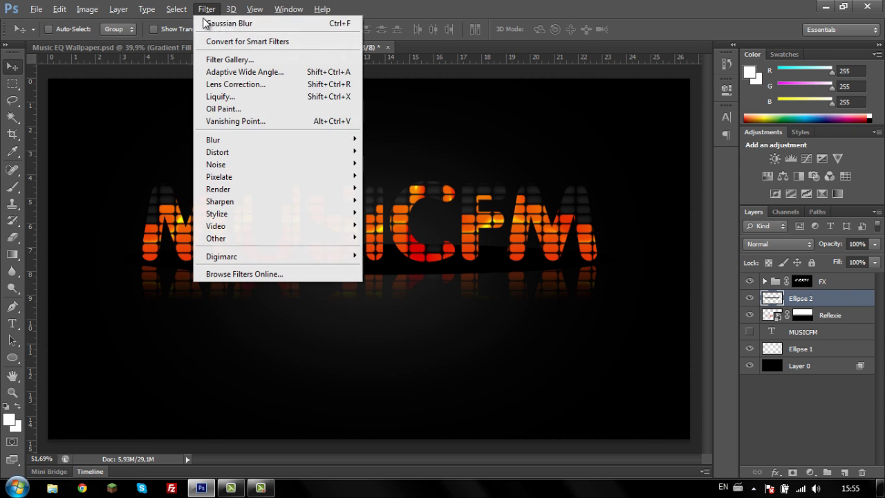
mouse_move(276, 140)
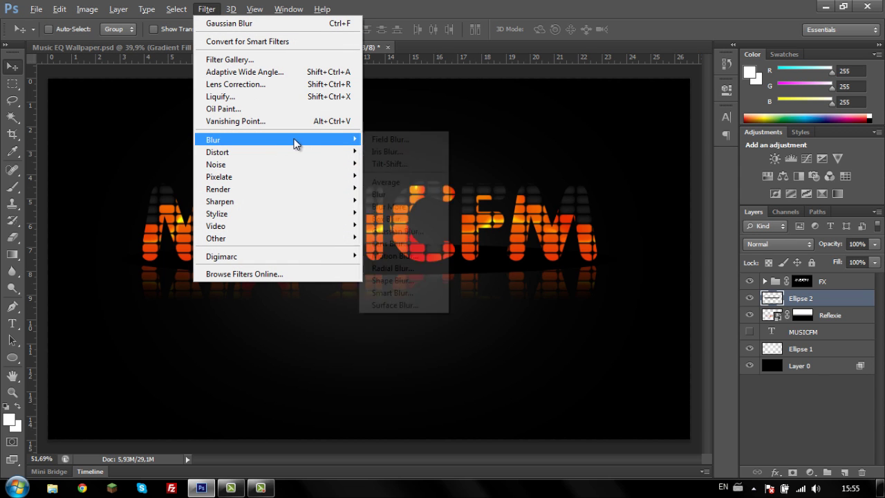
click(425, 224)
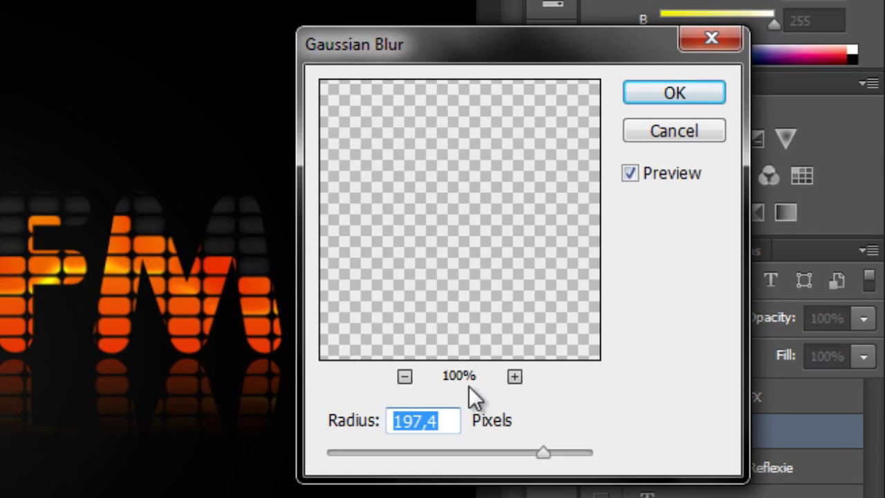
drag(497, 458, 444, 451)
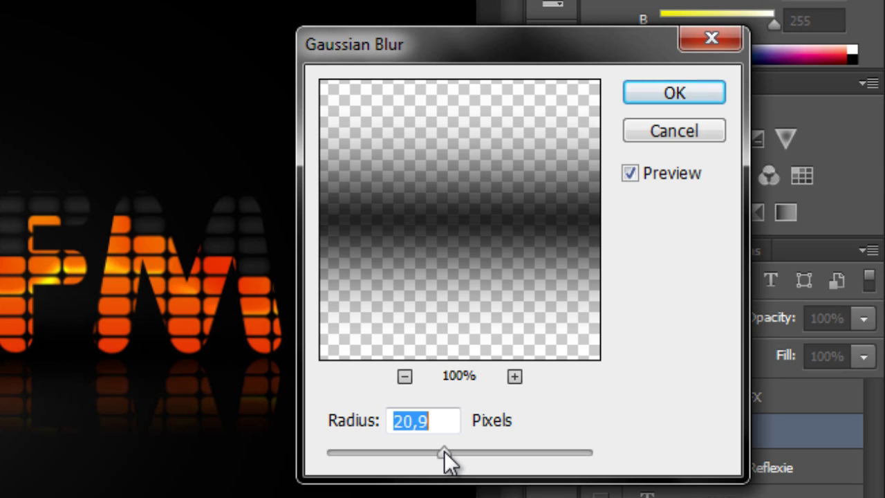
click(675, 89)
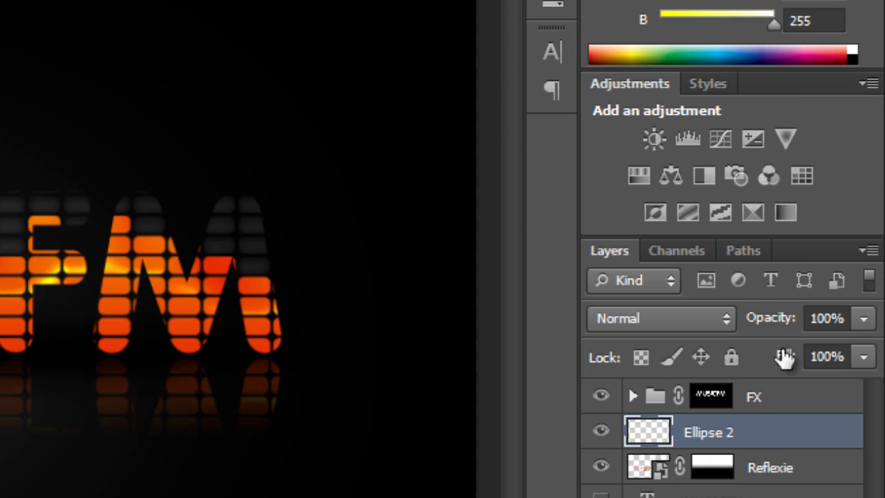
drag(767, 317, 745, 339)
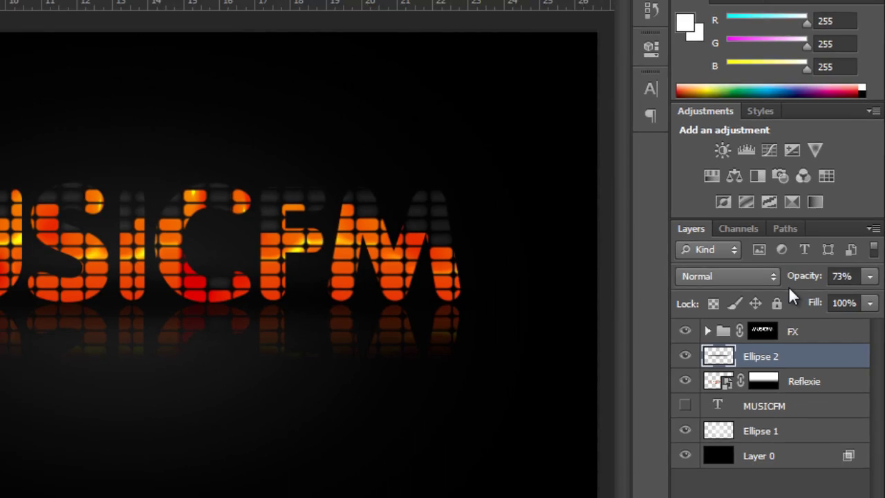
drag(743, 340, 821, 256)
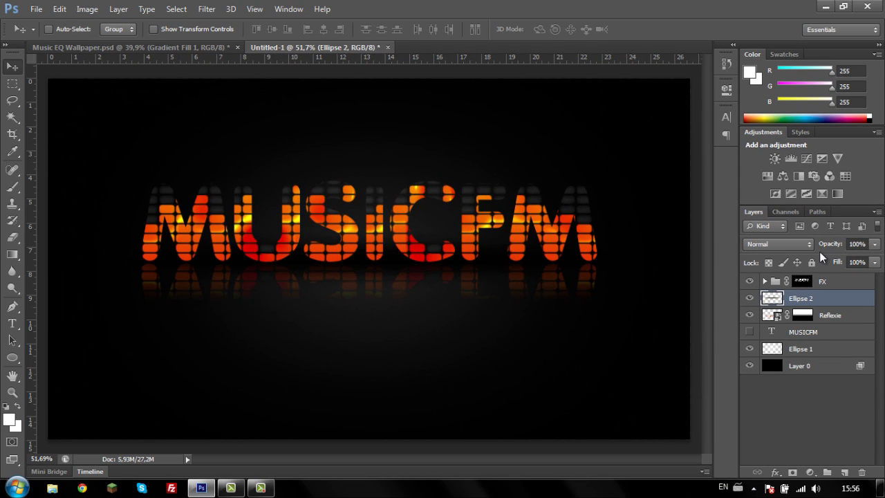
Step: Re-apply Gaussian Blur at 19.6 px and set Ellipse 2 opacity to 85%
click(177, 10)
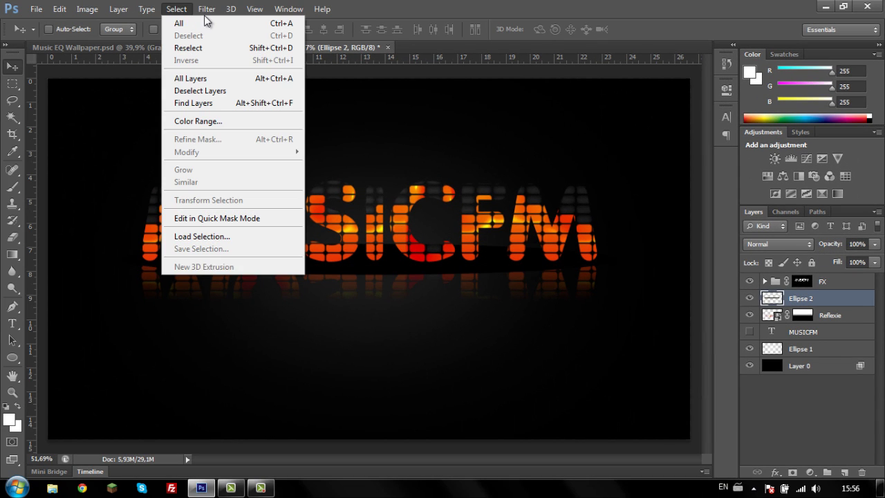
mouse_move(213, 140)
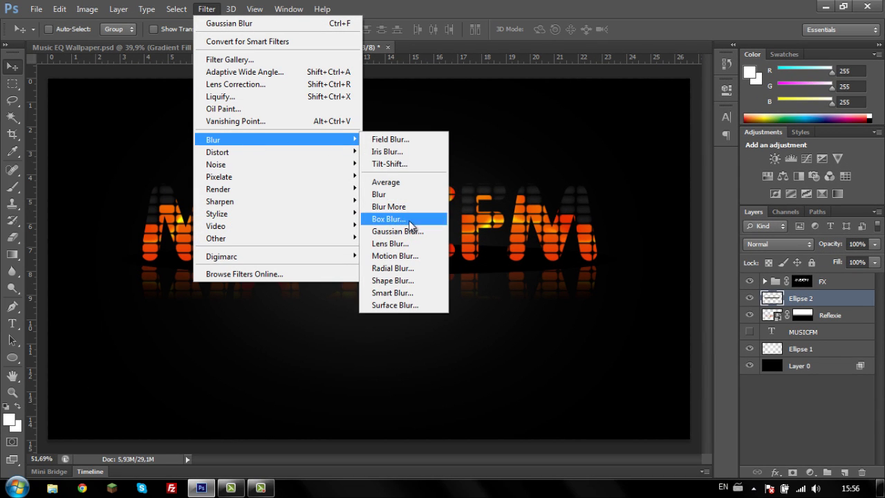
click(405, 231)
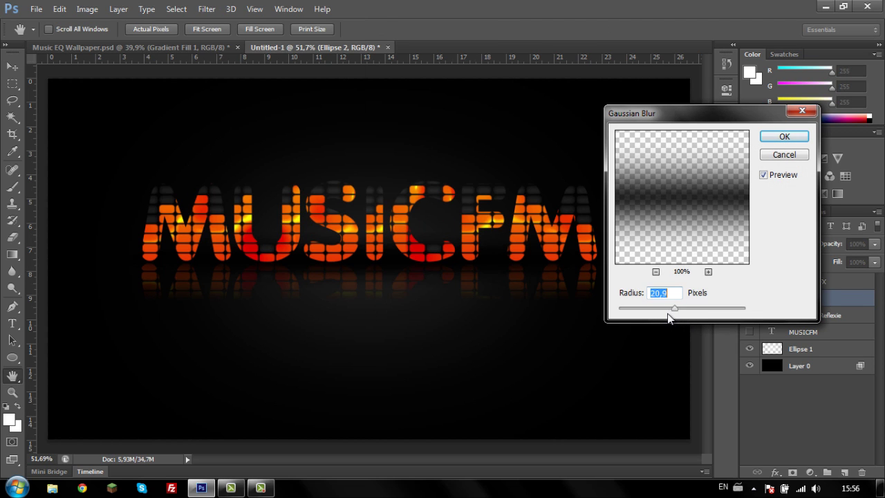
drag(664, 309, 675, 312)
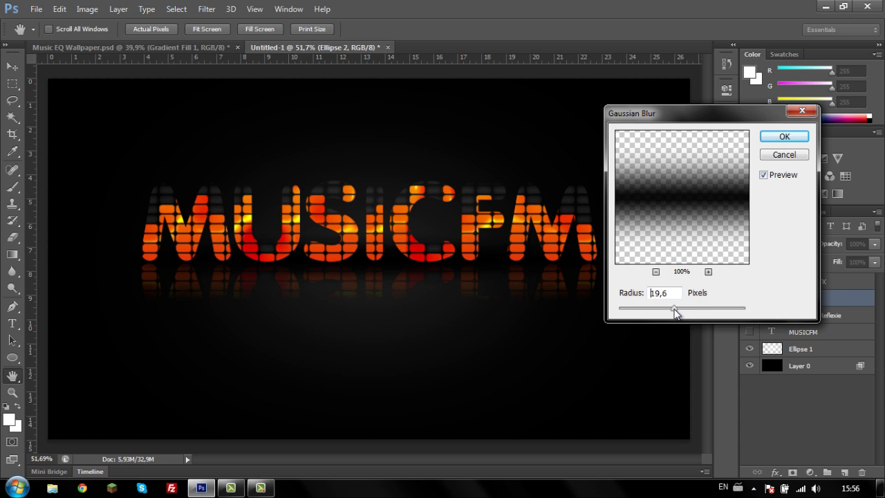
click(779, 138)
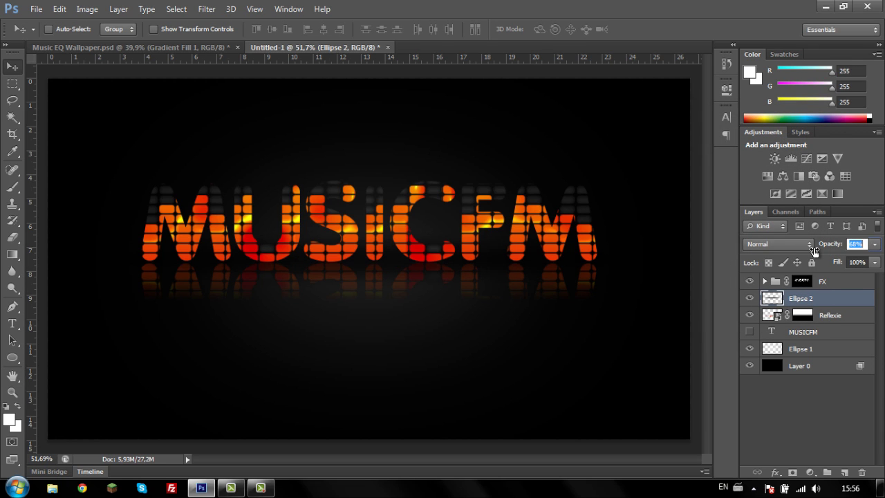
drag(813, 248, 826, 253)
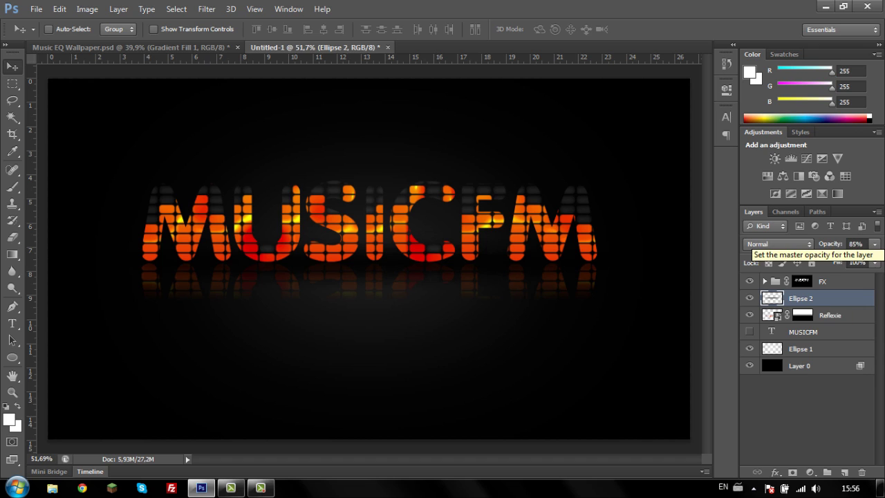
scroll(549, 251, down, 3)
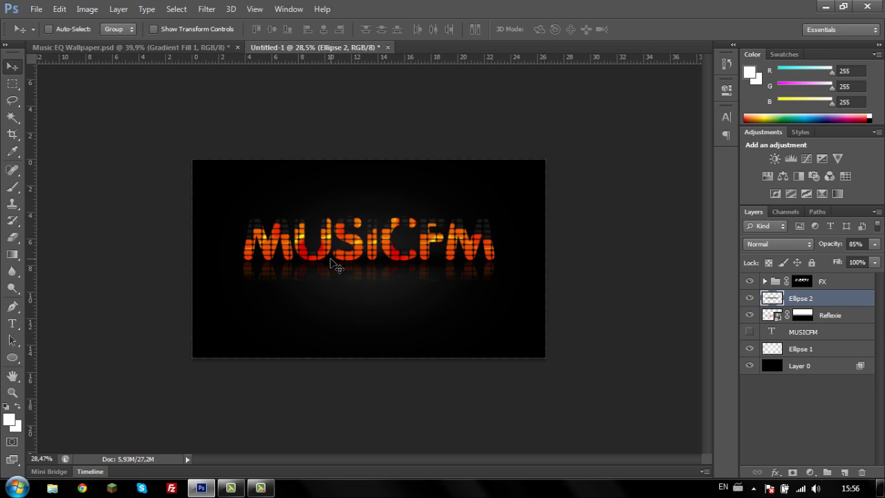
Step: Group the FX, Ellipse 2 and Reflexie layers together
click(827, 285)
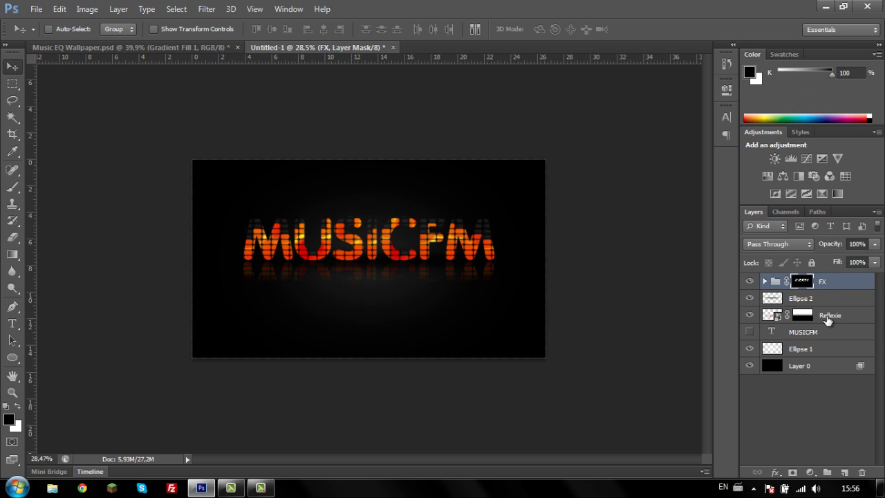
shift+click(836, 317)
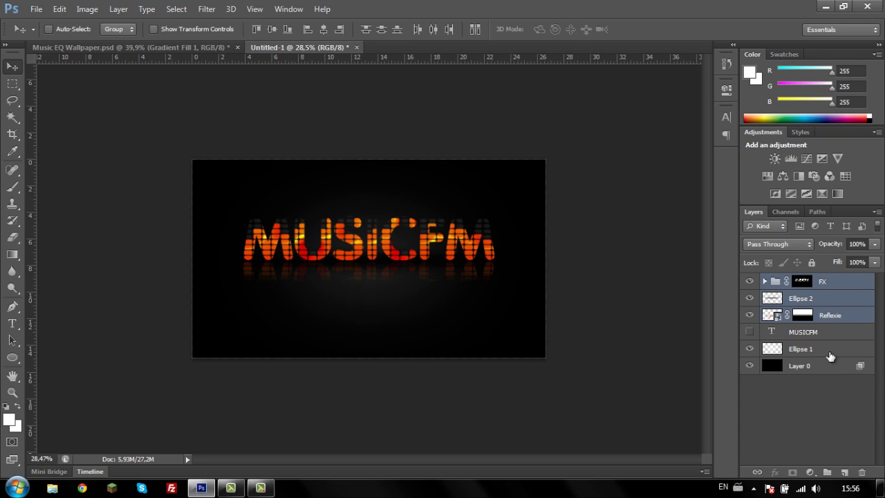
ctrl+click(830, 355)
click(749, 350)
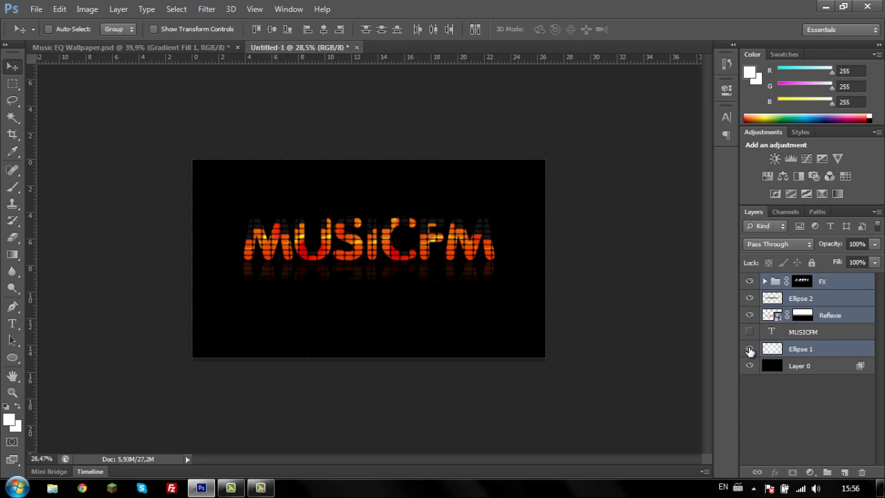
ctrl+click(830, 354)
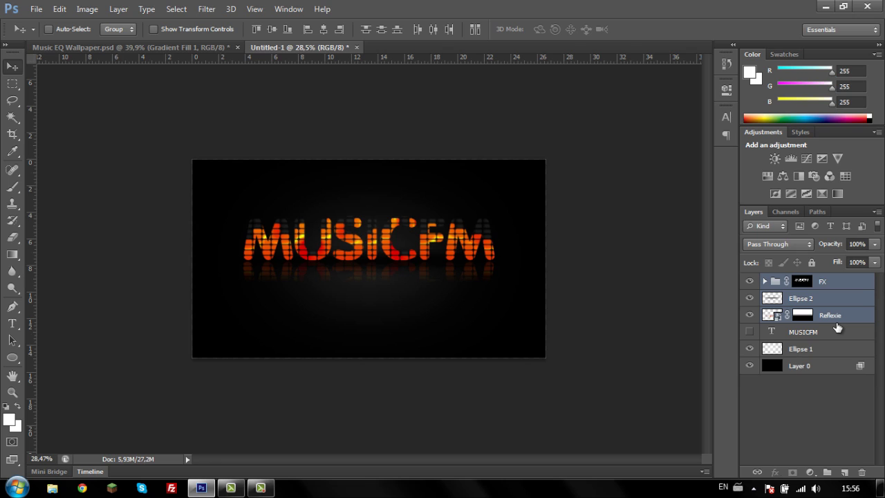
key(ctrl+g)
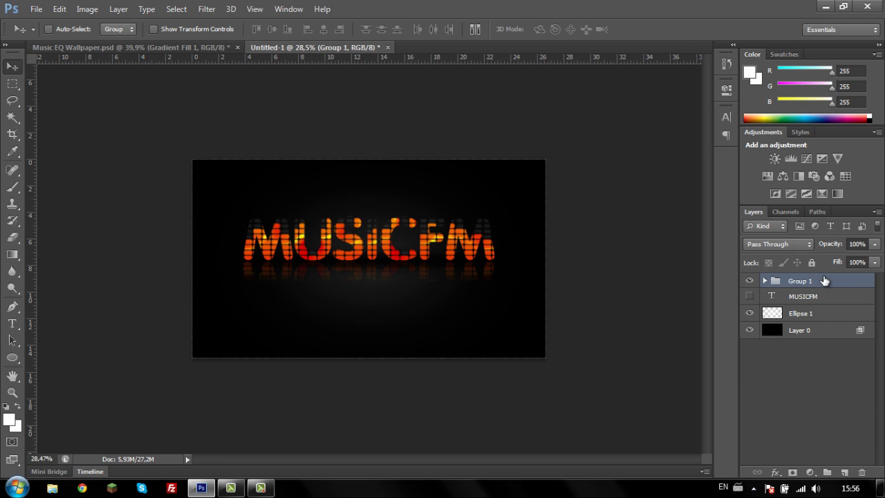
Step: Rename the group Main and centre it vertically on the canvas
double_click(806, 281)
text(Main)
key(Return)
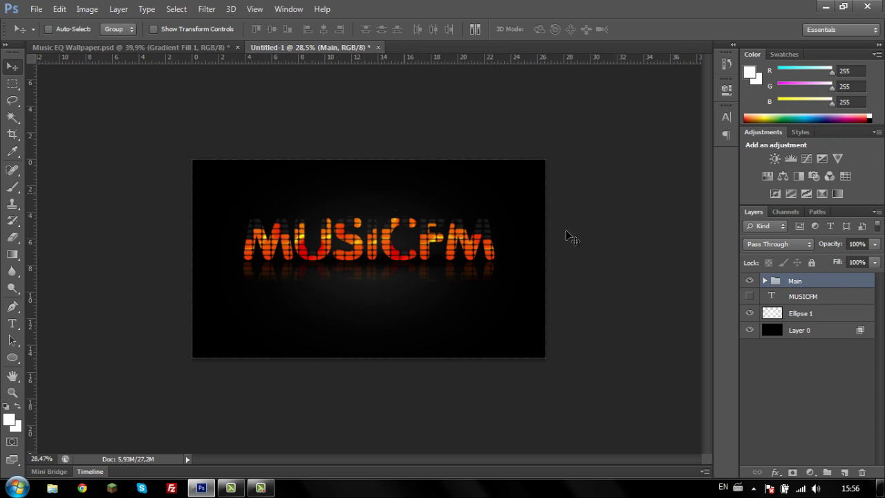
key(ctrl+a)
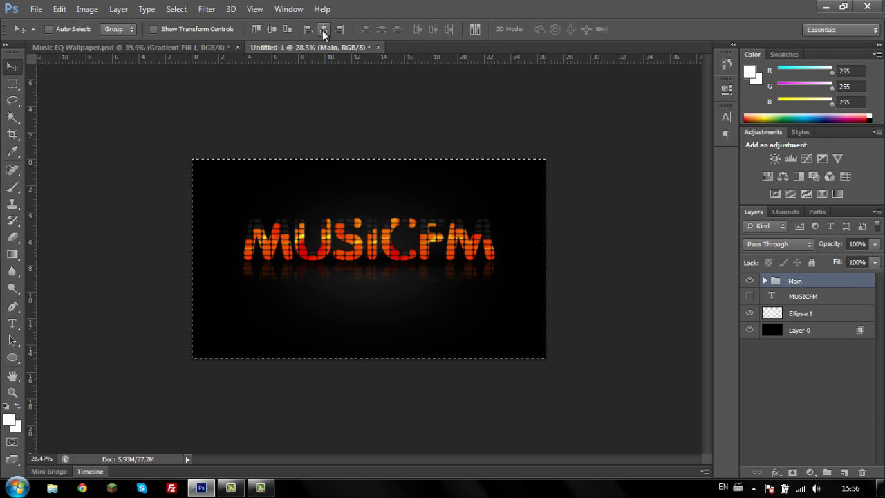
click(272, 29)
key(ctrl+d)
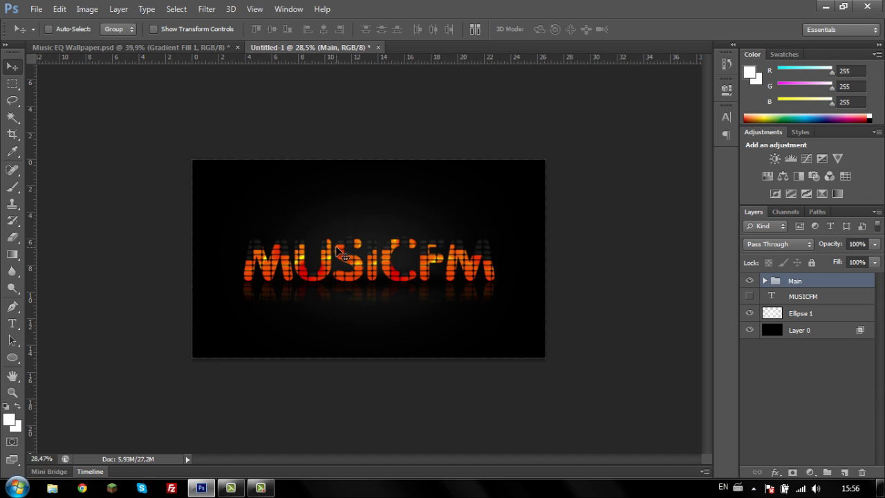
scroll(345, 263, up, 2)
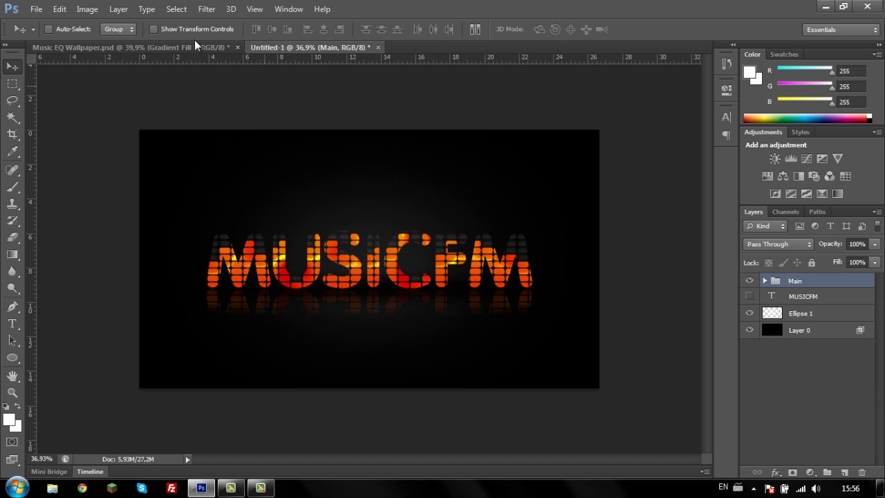
Step: Check the Music EQ Wallpaper reference, then add a new layer above Ellipse 1
click(136, 44)
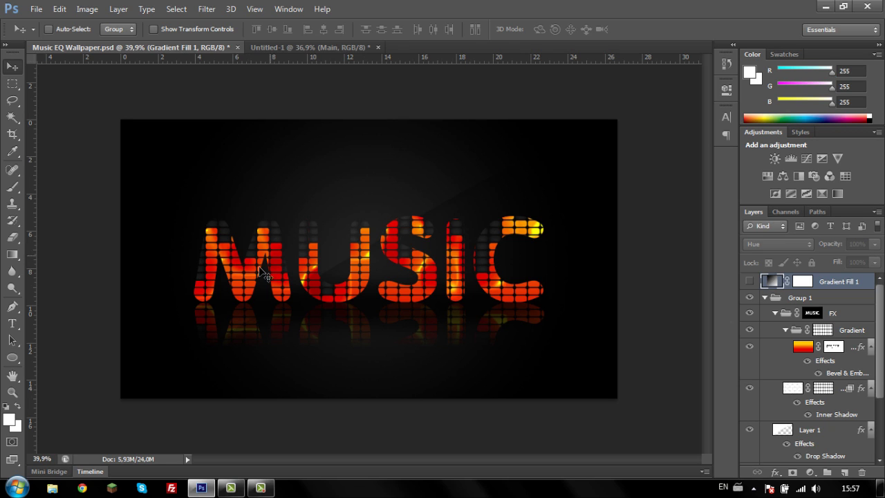
click(286, 48)
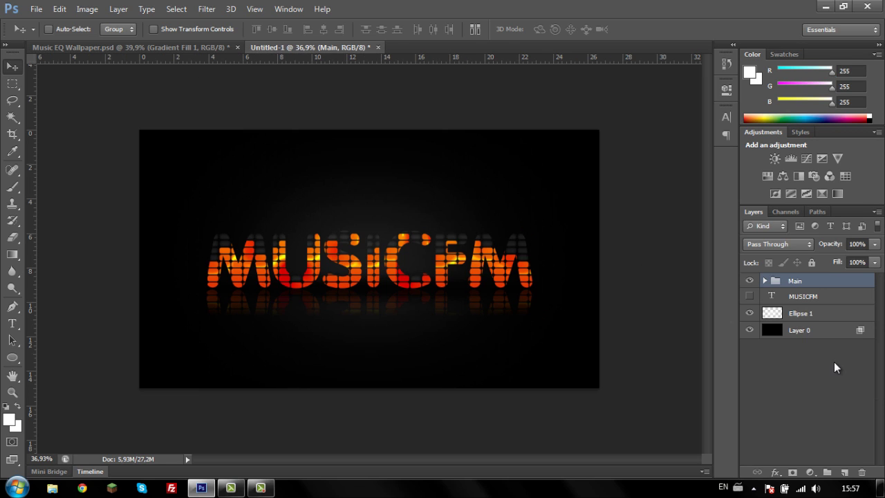
click(824, 319)
click(844, 472)
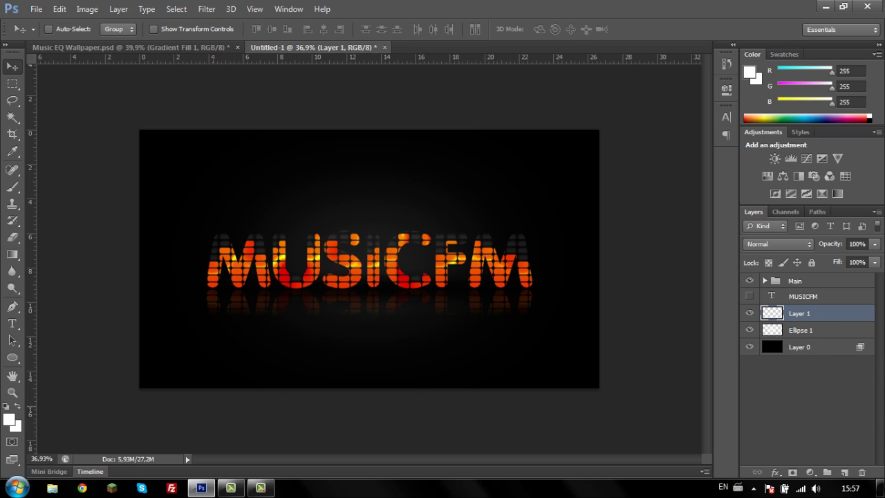
Step: Draw a closed curved Pen path covering the canvas's upper-left diagonal half
click(13, 306)
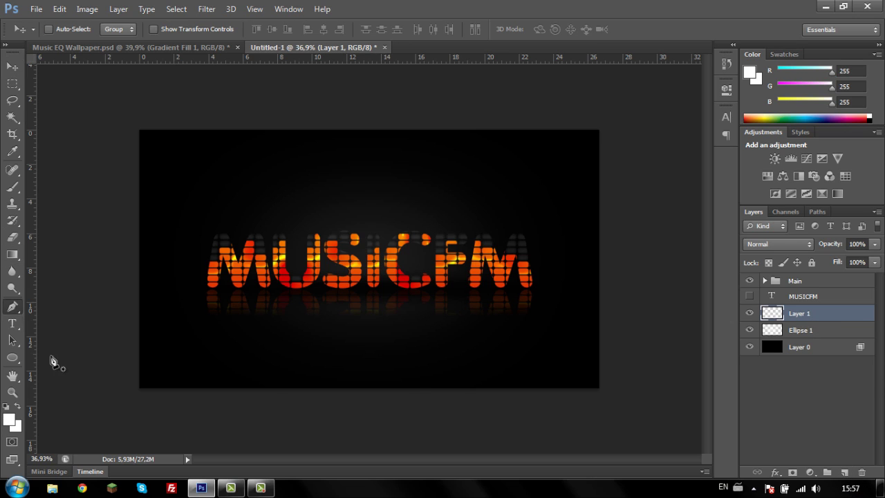
click(109, 411)
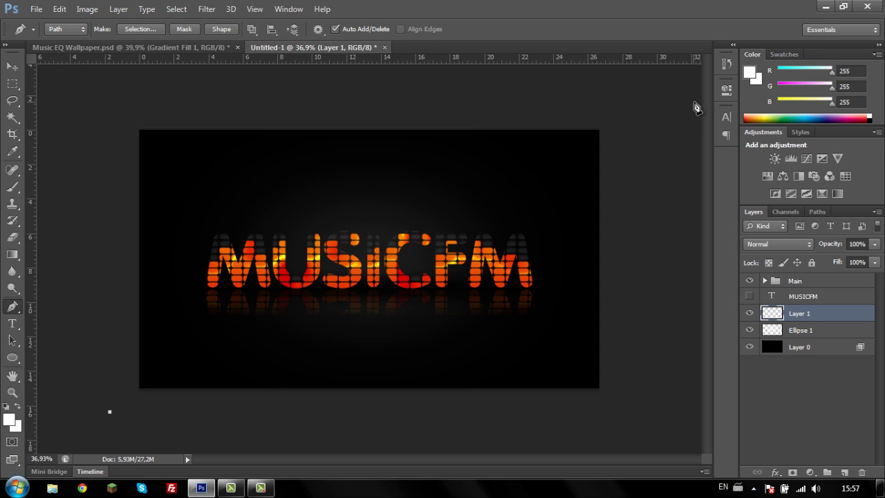
drag(693, 102, 820, 100)
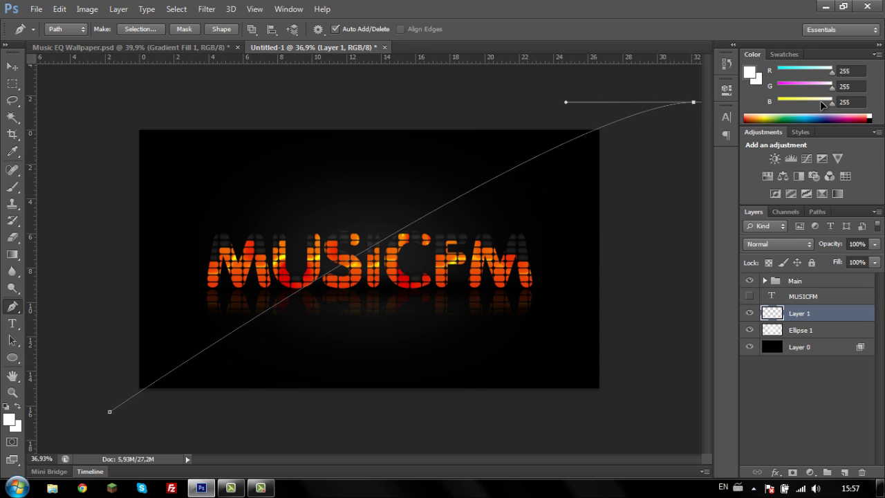
click(96, 92)
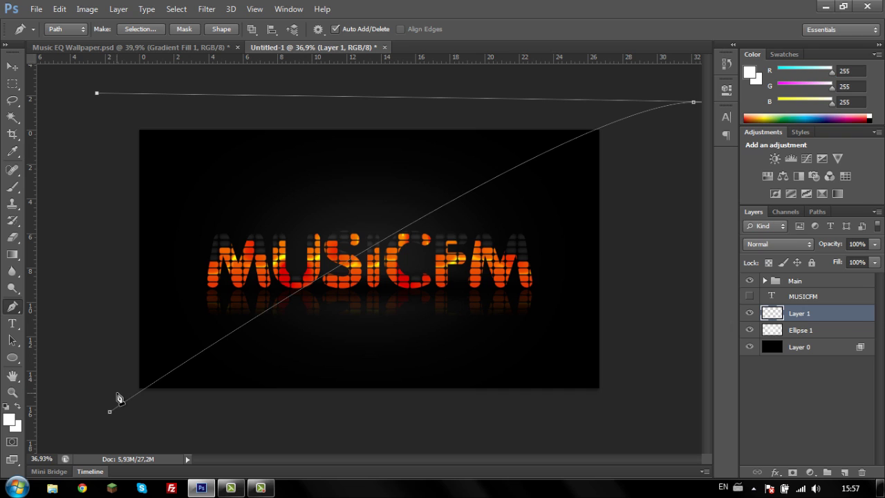
click(110, 411)
Step: Fill the path with white on Layer 1, then delete the path
right_click(245, 247)
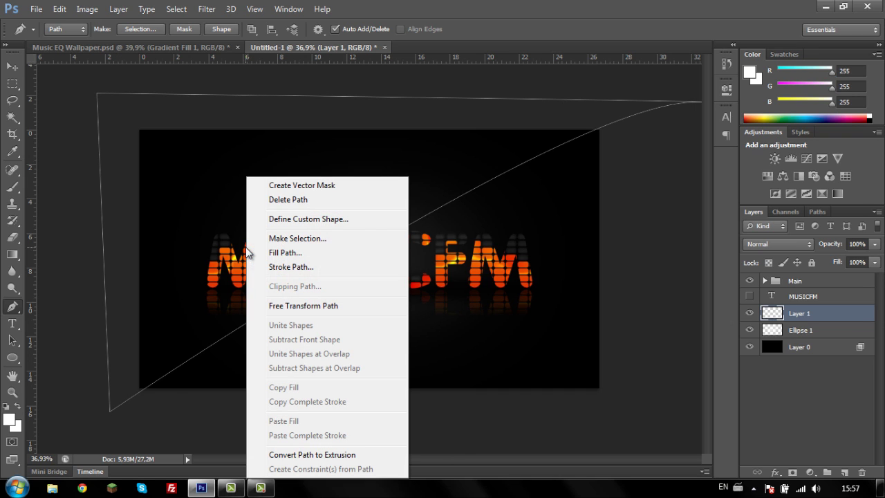
click(286, 252)
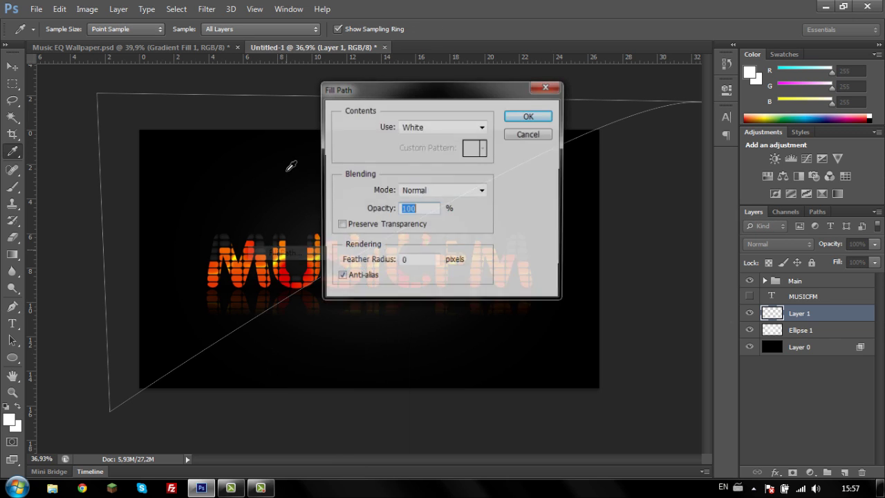
click(529, 115)
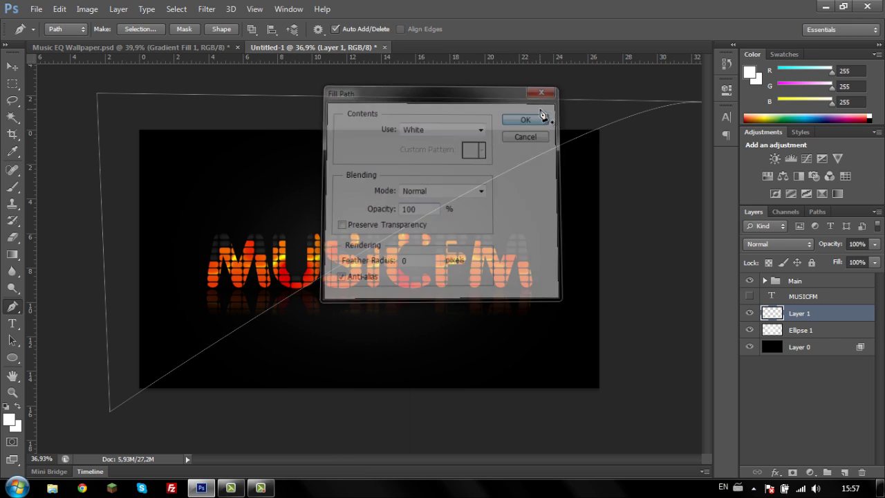
right_click(253, 192)
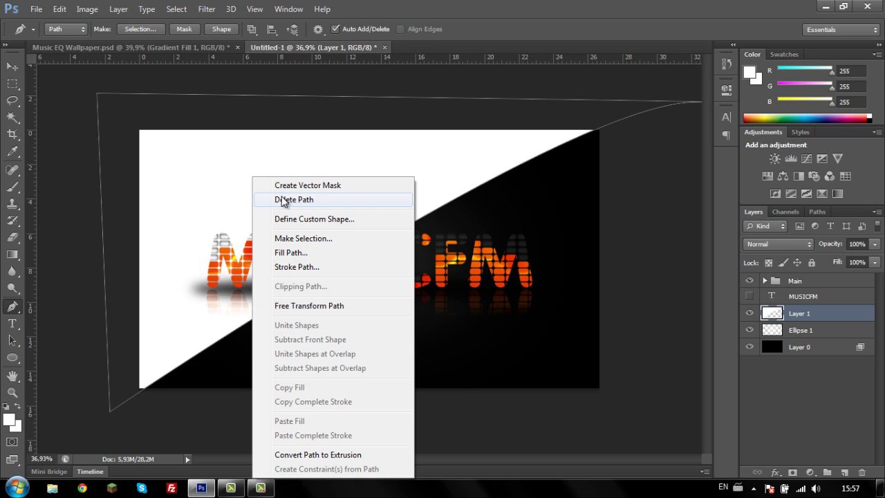
click(285, 199)
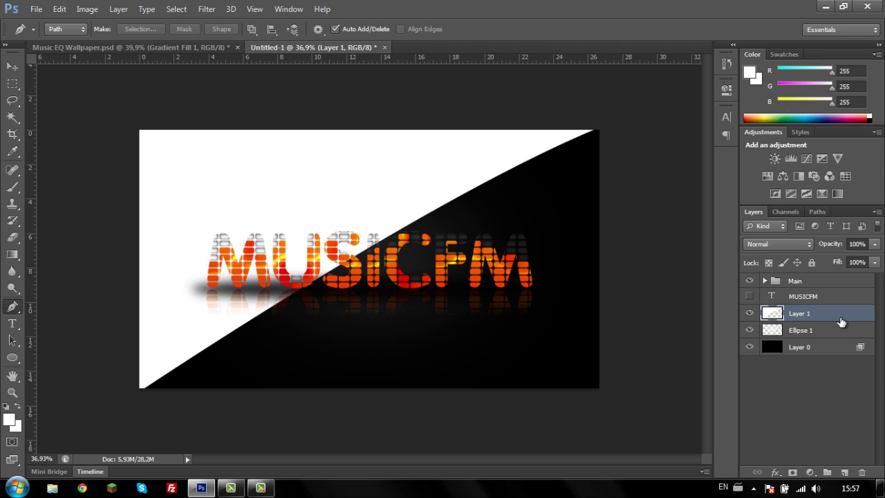
Step: Rename Layer 1 to Highlight, set it to Overlay and lower its opacity to 77%
double_click(802, 313)
text(Highlight)
key(Return)
click(774, 244)
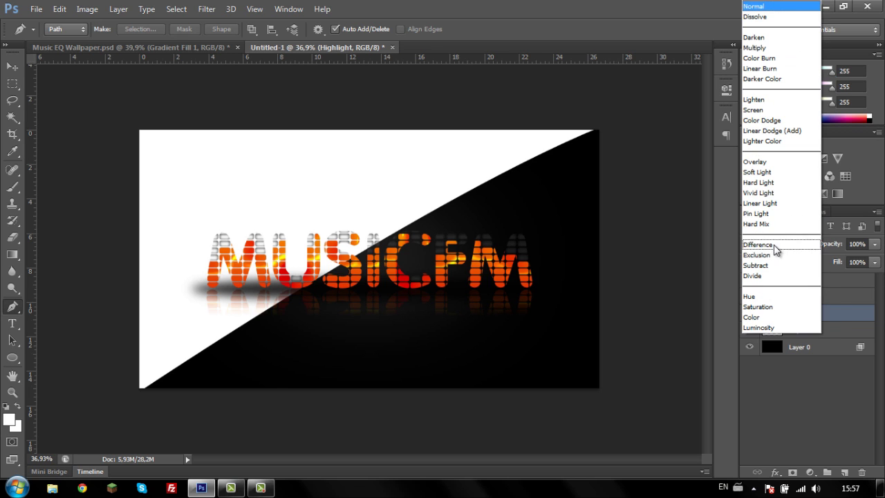
click(770, 161)
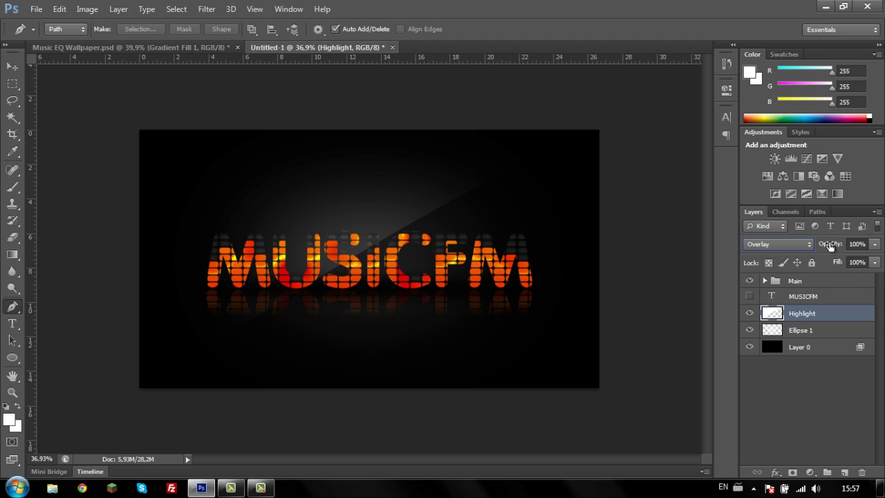
mouse_move(835, 245)
mouse_down()
mouse_move(819, 246)
mouse_move(806, 268)
mouse_move(797, 267)
mouse_up()
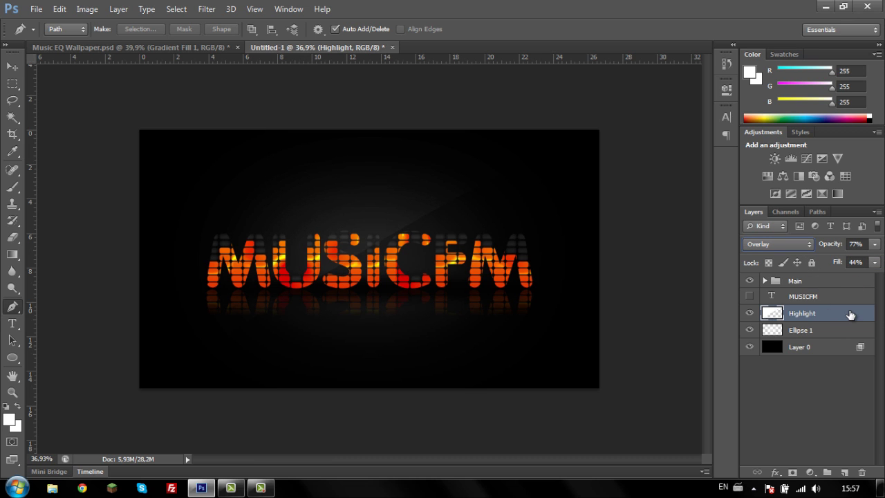
Step: Add a drop shadow to Highlight with global light off and a 90° angle
double_click(849, 312)
click(557, 238)
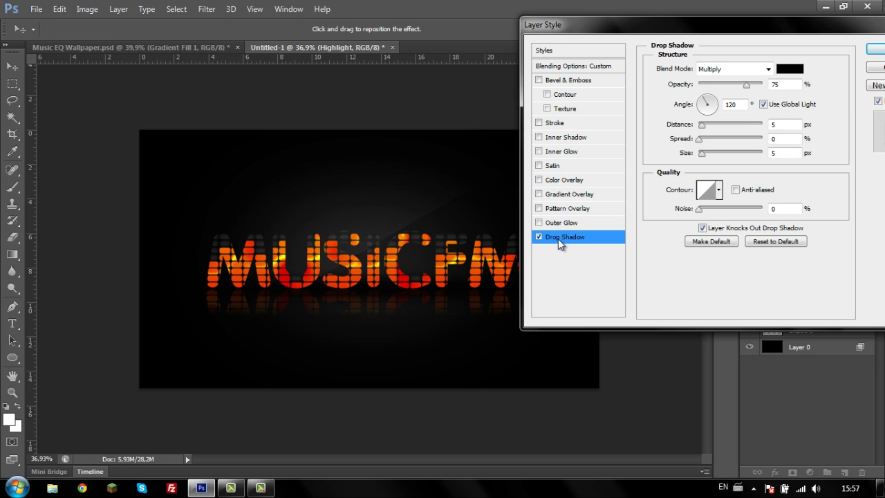
click(764, 105)
double_click(731, 104)
text(90)
key(Tab)
Step: Set shadow distance 1 and a larger size, then lower Highlight's opacity to 38%
double_click(779, 125)
text(3)
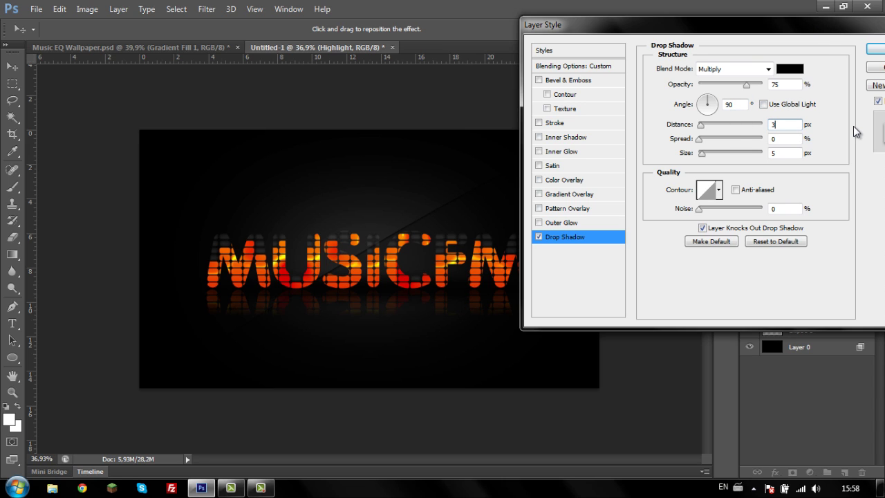
mouse_move(702, 153)
mouse_down()
mouse_move(712, 160)
mouse_move(720, 151)
mouse_up()
double_click(779, 125)
text(1)
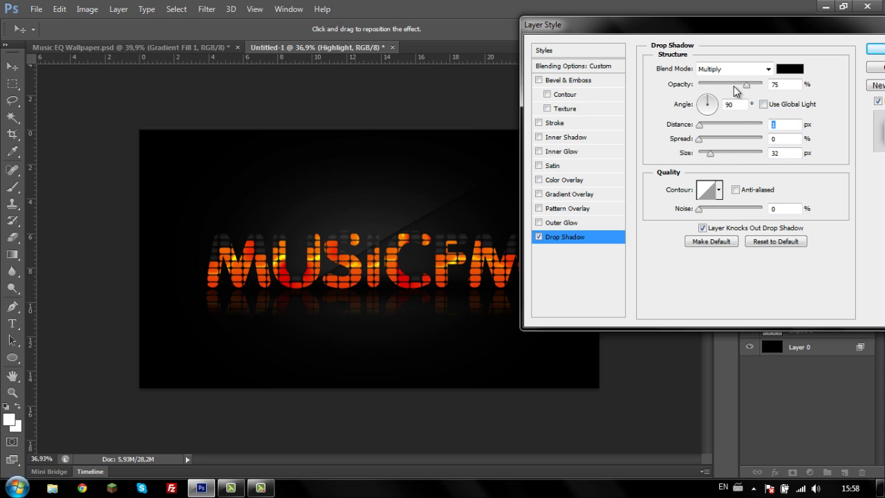
mouse_move(746, 83)
mouse_down()
mouse_move(723, 88)
mouse_move(740, 91)
mouse_up()
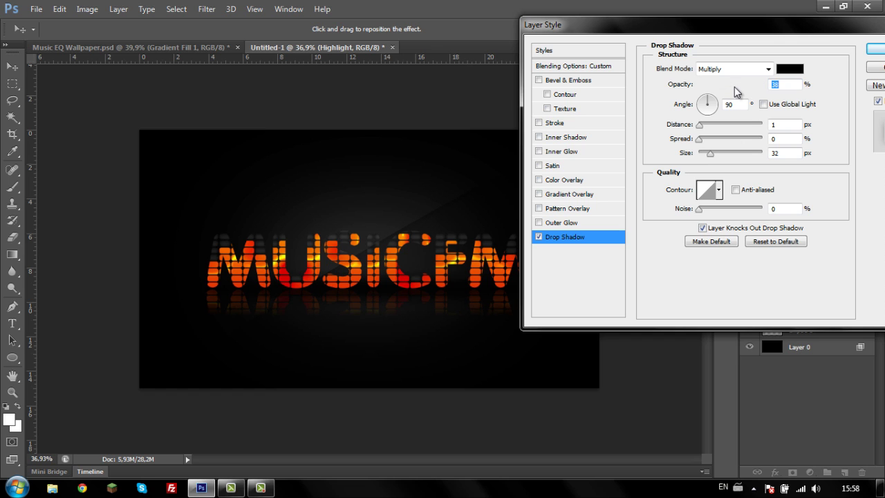
click(874, 52)
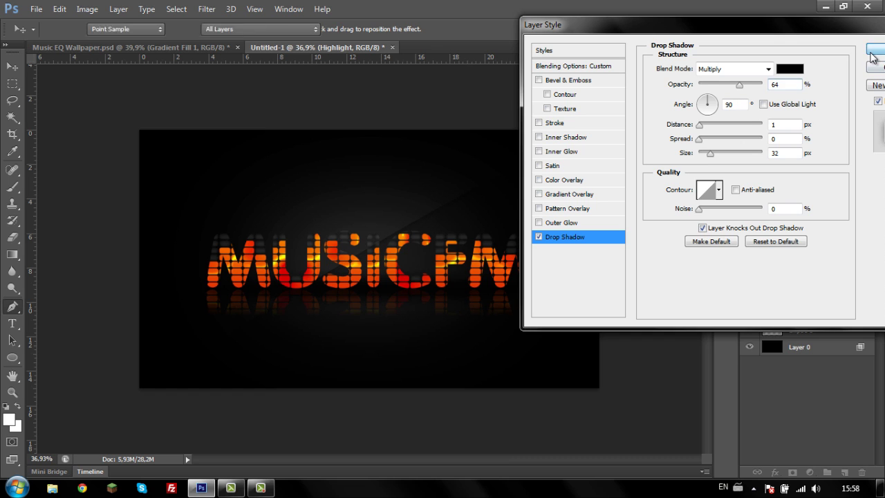
drag(829, 247, 806, 247)
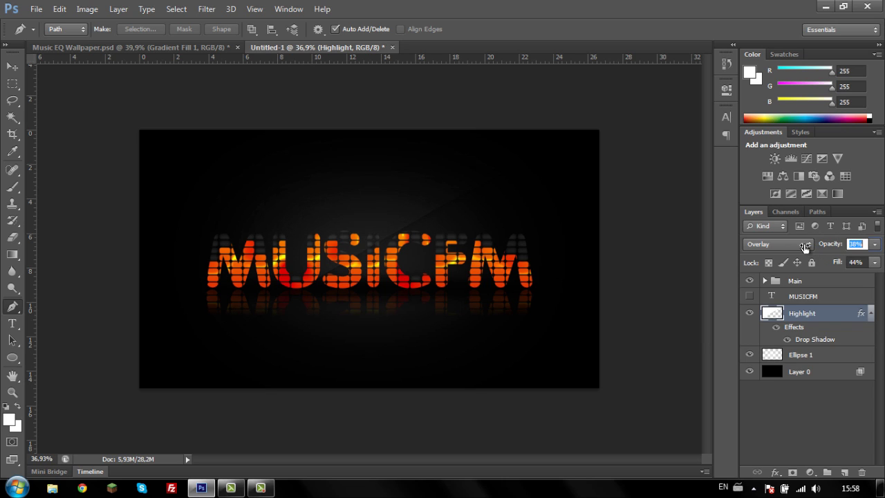
key(Return)
Step: Drag Highlight into the Main group above Reflexie, then collapse Main
click(763, 279)
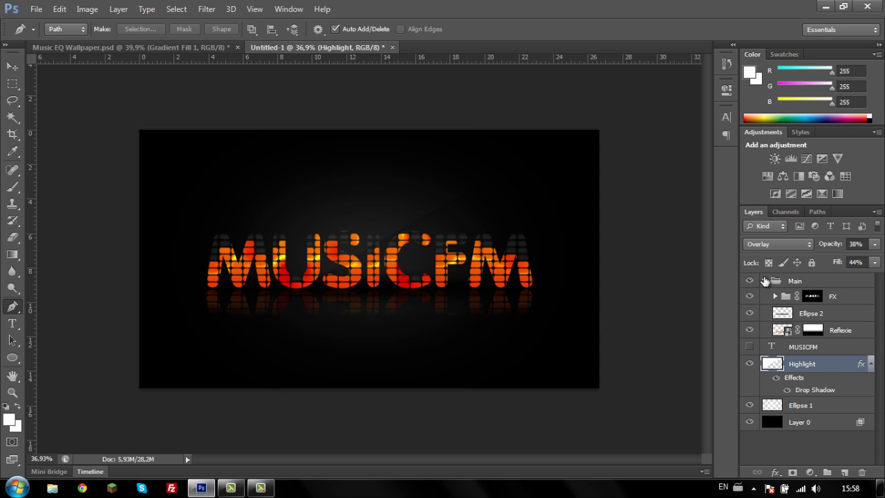
drag(828, 364, 832, 328)
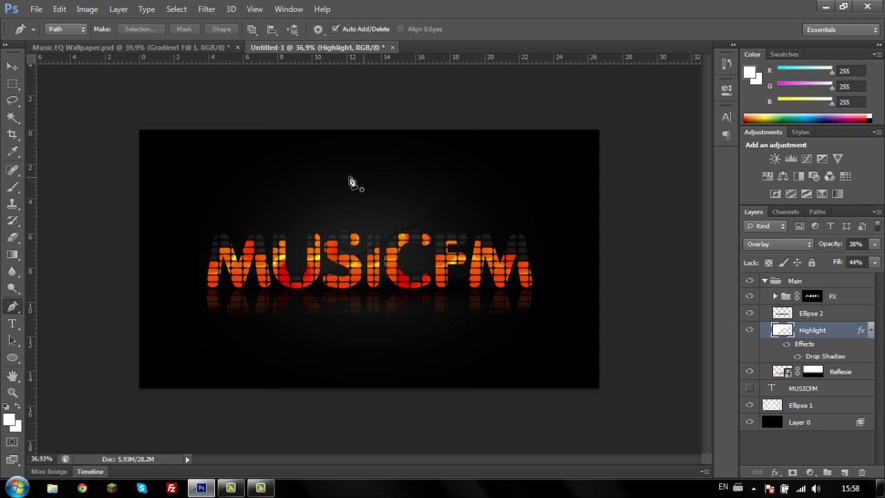
click(112, 45)
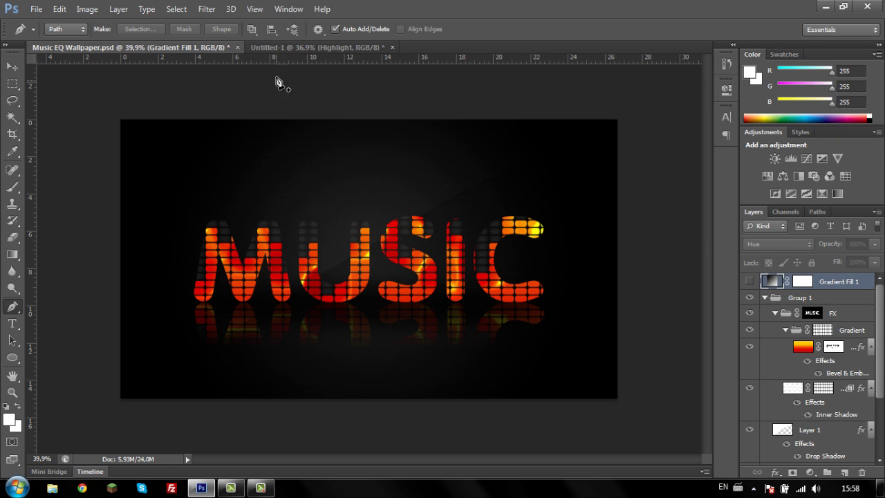
click(293, 48)
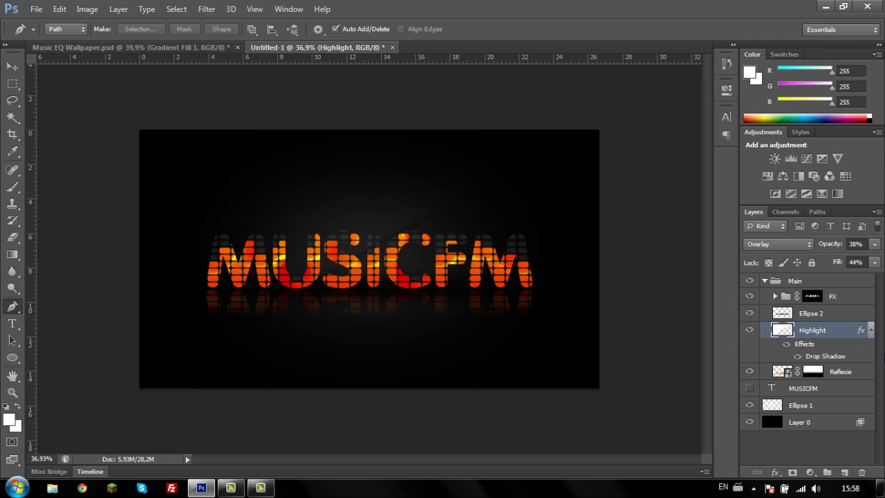
click(802, 281)
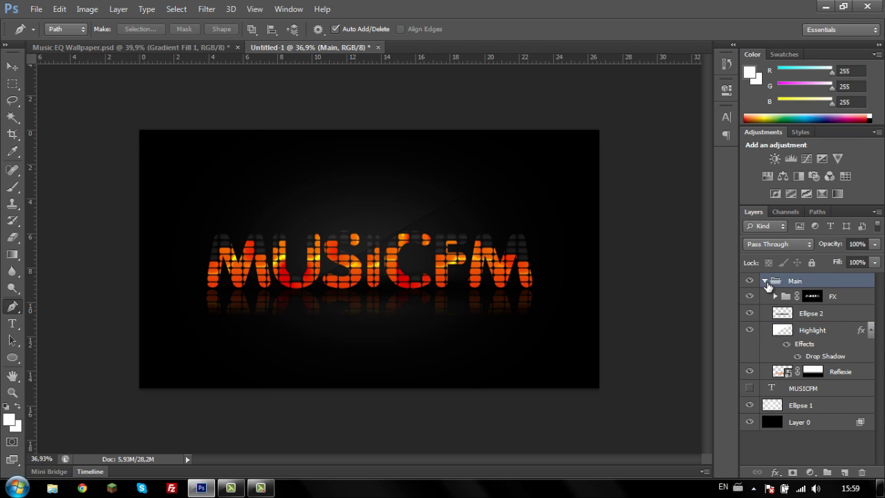
click(764, 280)
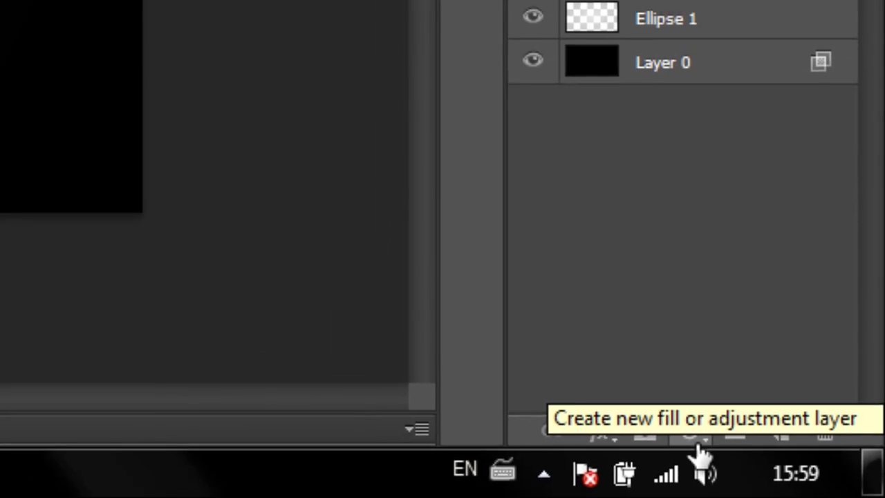
Step: Add a Gradient Fill layer and make its left stop bright green #24ff00
click(774, 461)
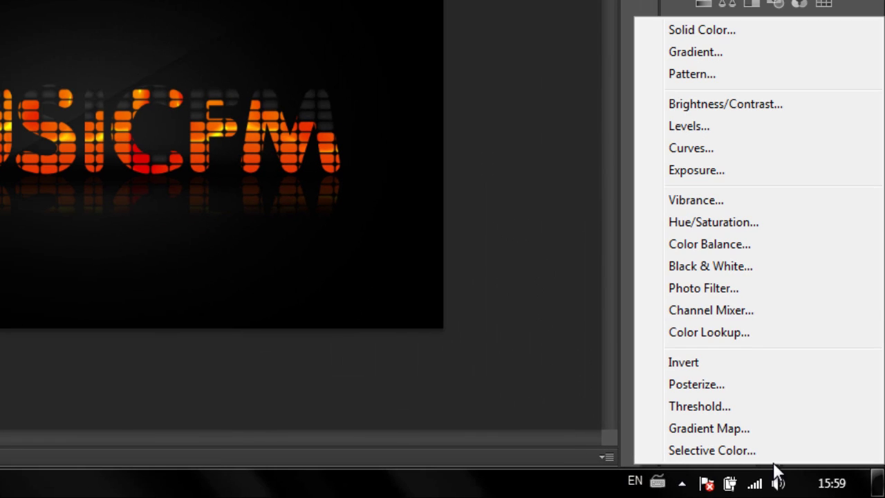
click(722, 50)
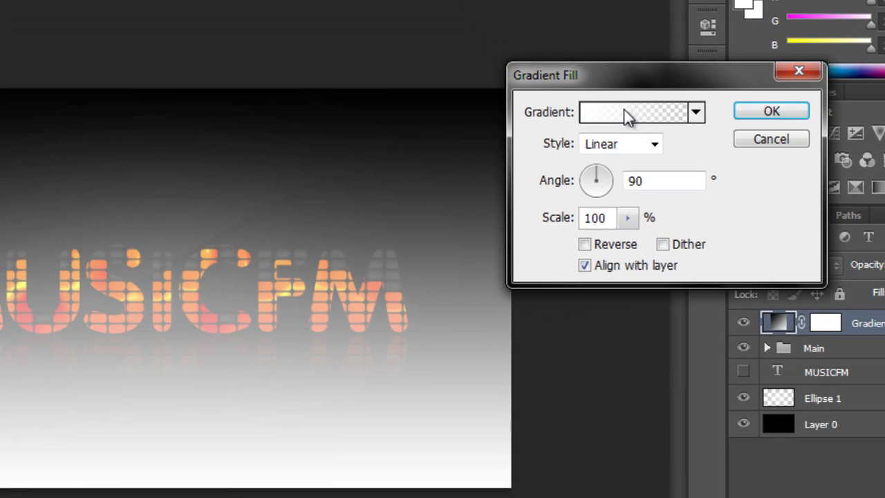
click(596, 44)
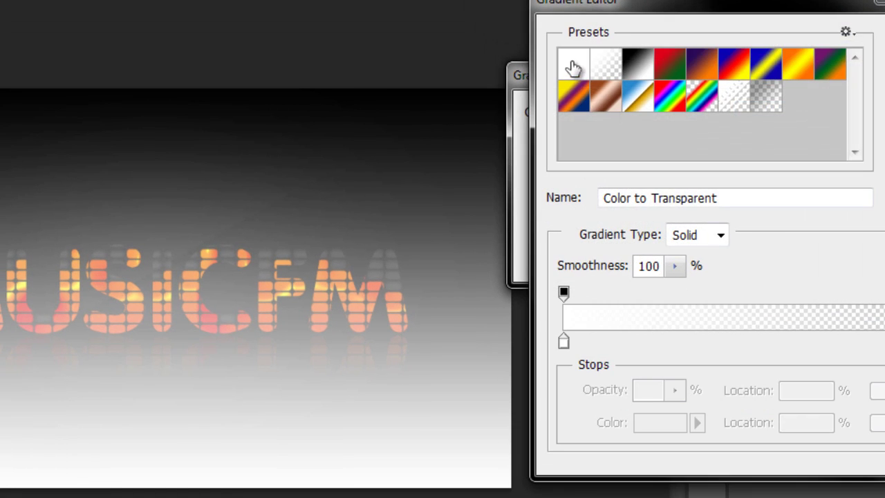
click(572, 67)
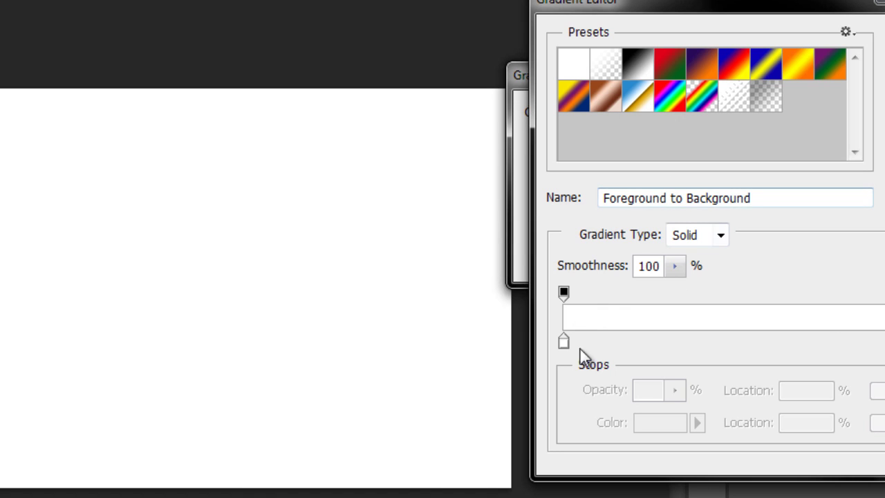
click(564, 340)
click(671, 422)
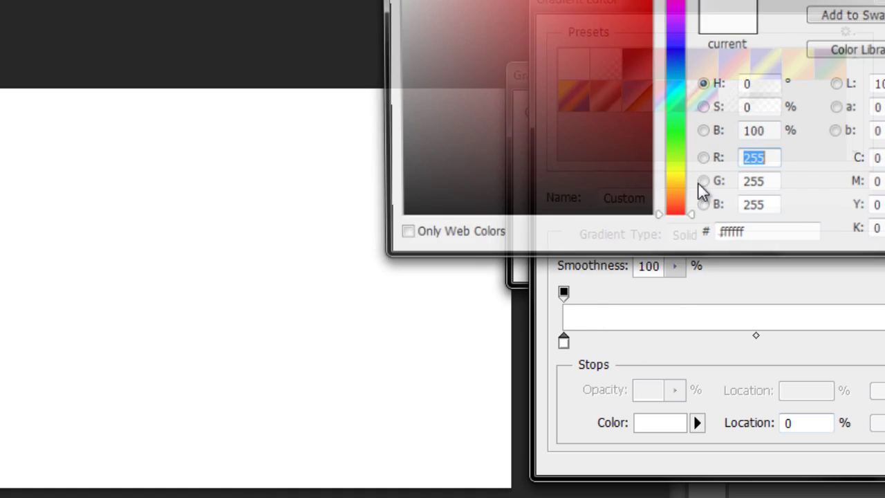
click(675, 144)
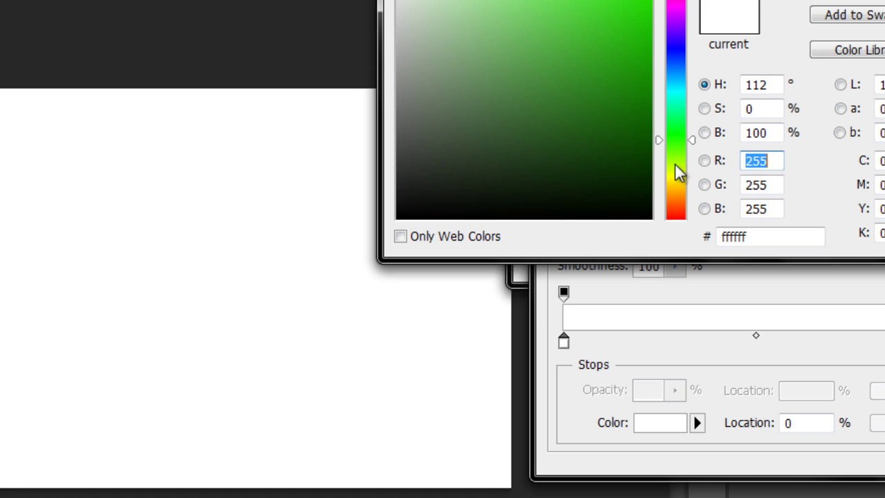
drag(615, 11, 651, 1)
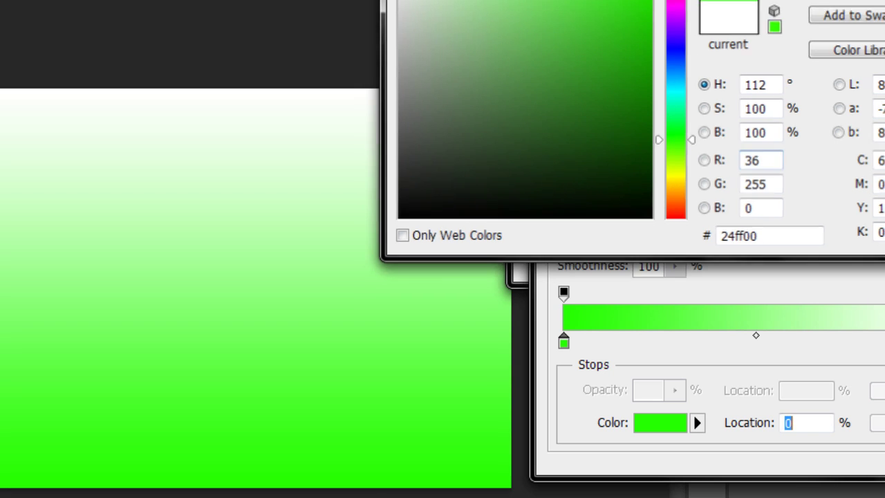
key(Return)
Step: Make the gradient's right stop dark green #159400
click(593, 311)
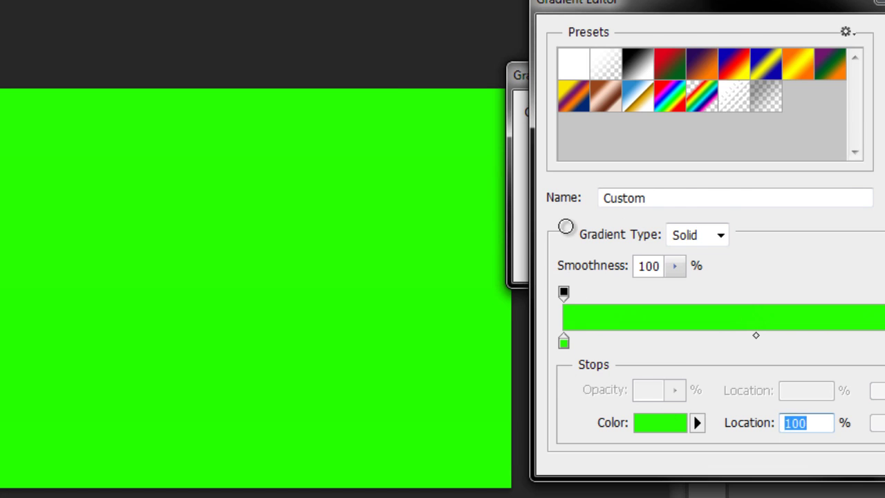
click(660, 422)
drag(603, 85, 689, 34)
click(650, 132)
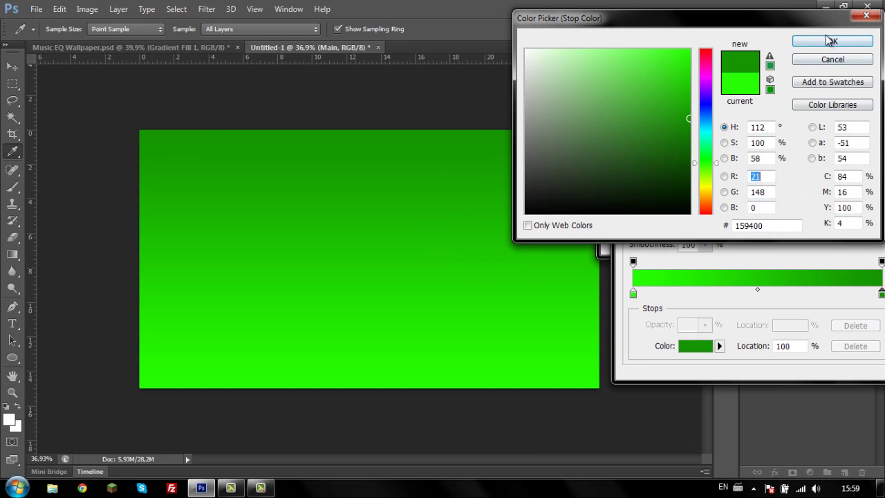
click(829, 41)
Step: Set the gradient fill to 50% scale with Reverse checked
click(857, 100)
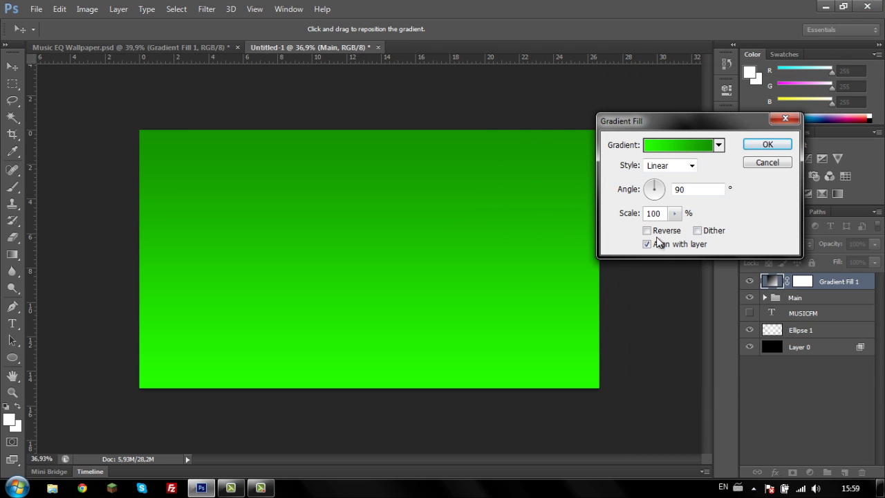
click(613, 220)
text(5)
text(0)
click(648, 230)
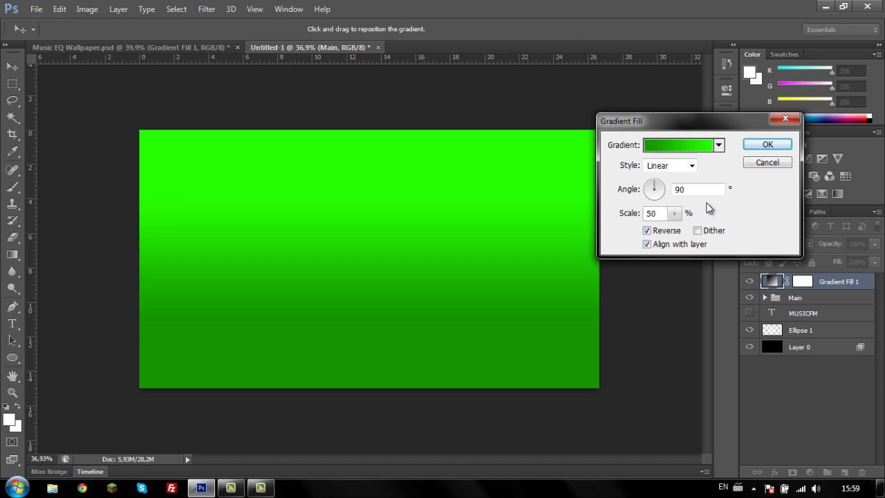
click(766, 144)
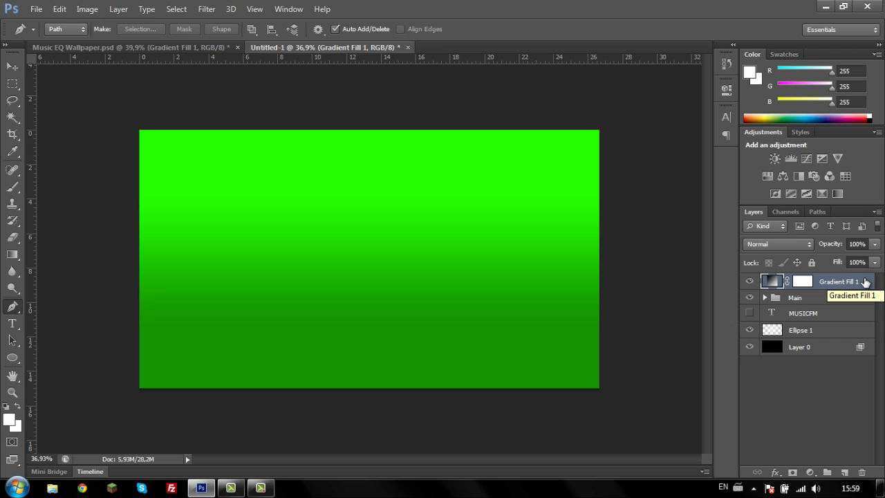
Step: Set Gradient Fill 1 to Hue blending and minimize Photoshop to the desktop wallpaper
click(769, 247)
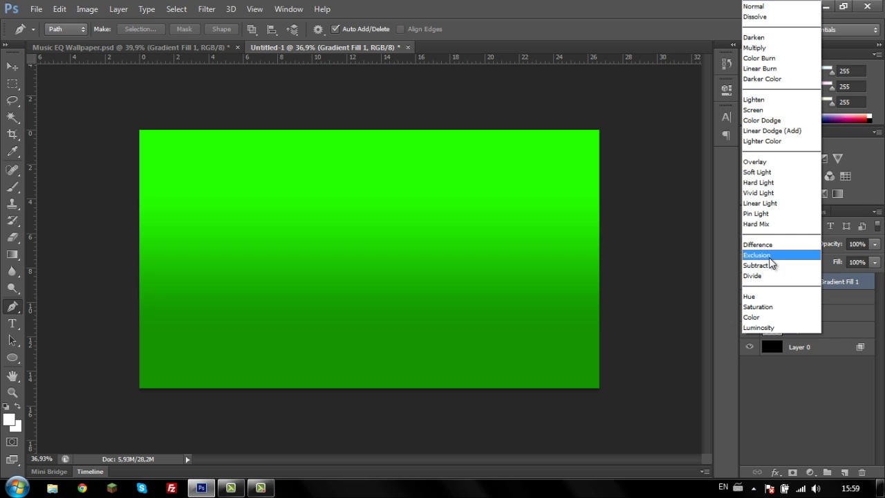
click(771, 298)
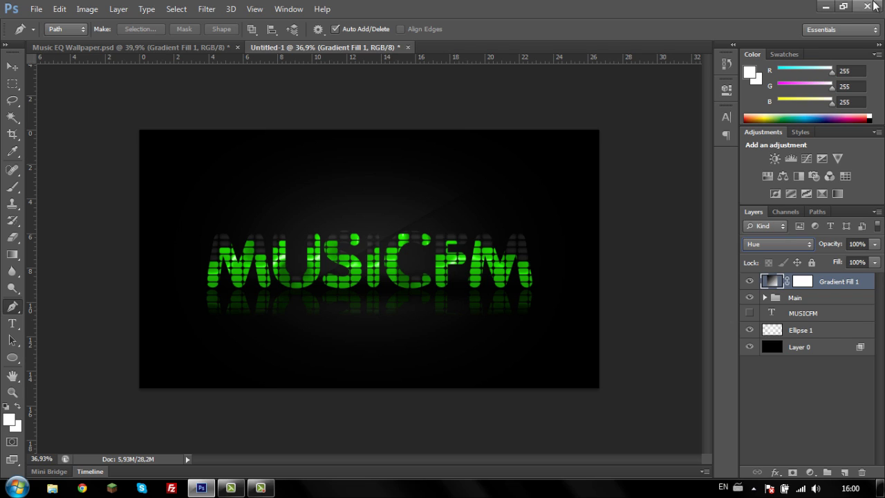
click(823, 7)
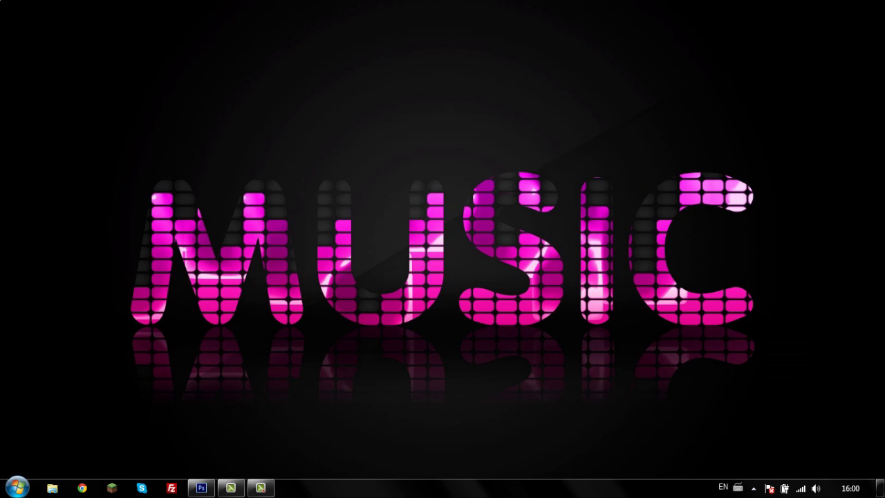